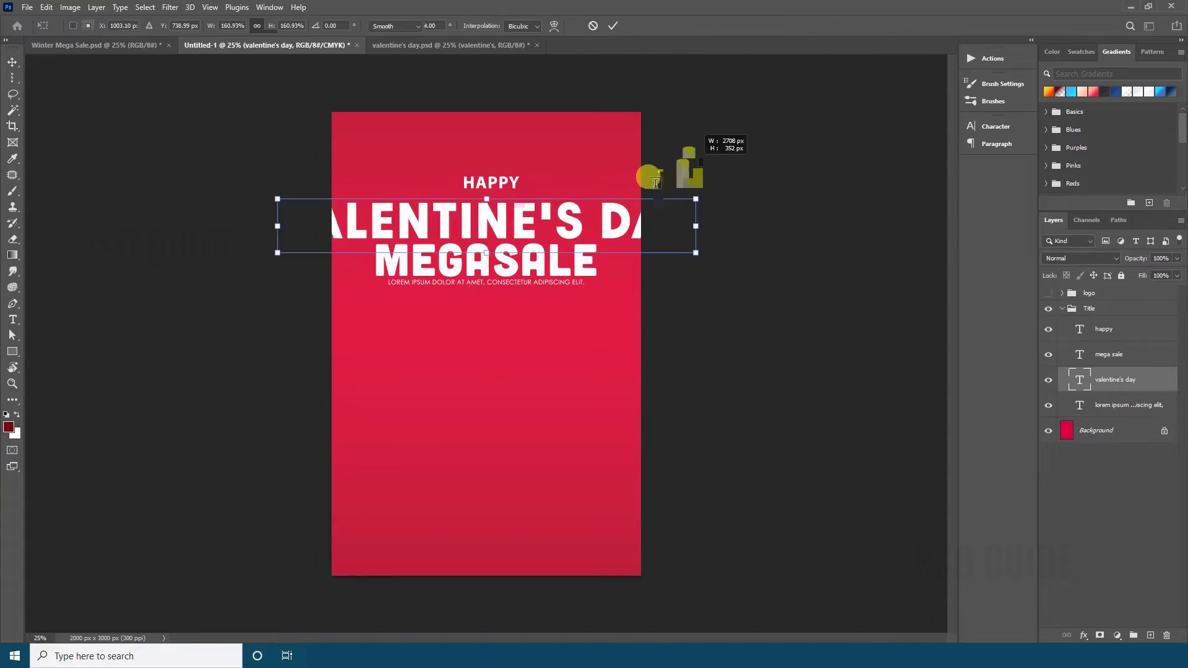
# Scale the "VALENTINE'S DAY" title so it fits on one line within the poster's width
pyautogui.click(485, 215)
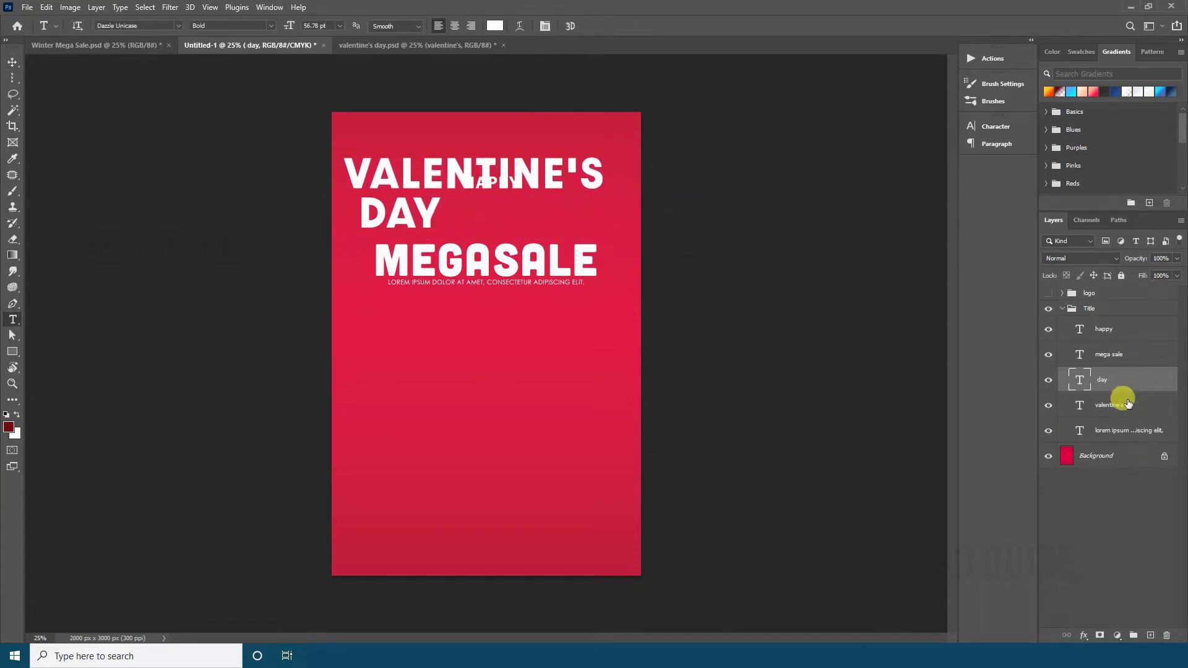
pyautogui.moveTo(597, 162); pyautogui.dragTo(607, 178)
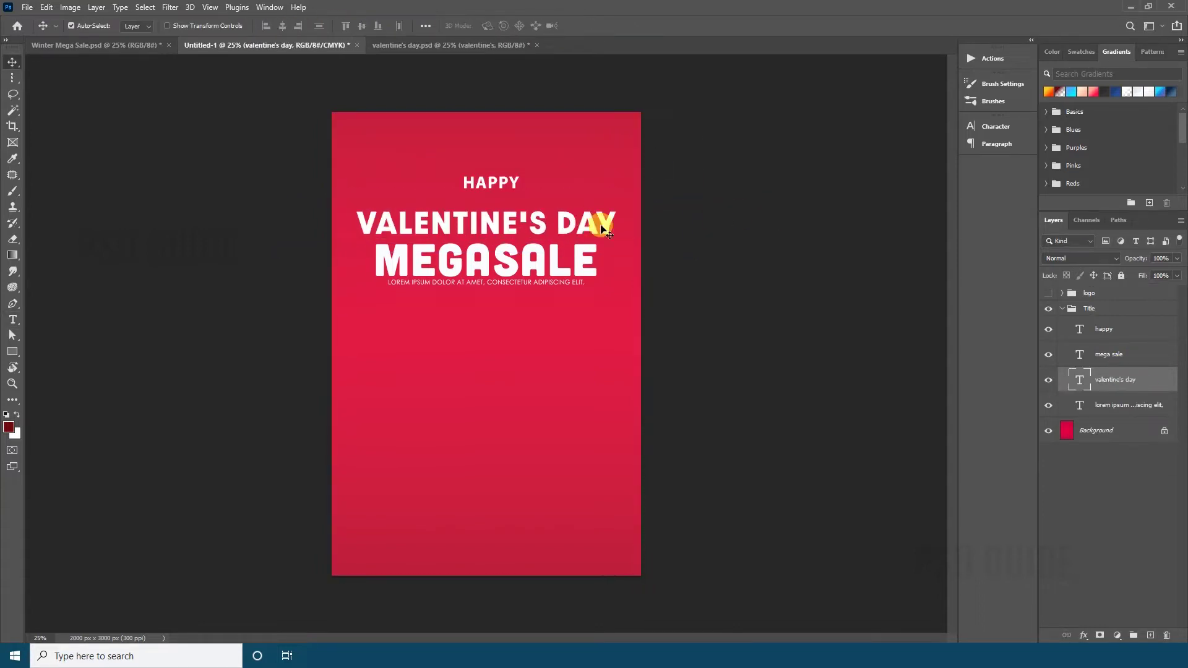
pyautogui.moveTo(604, 223); pyautogui.dragTo(618, 194)
# Shrink the "MEGASALE" line and space it and the lorem ipsum line evenly beneath "VALENTINE'S DAY"
pyautogui.moveTo(597, 279); pyautogui.dragTo(569, 277)
pyautogui.press('Return')
pyautogui.moveTo(578, 328); pyautogui.dragTo(577, 325)
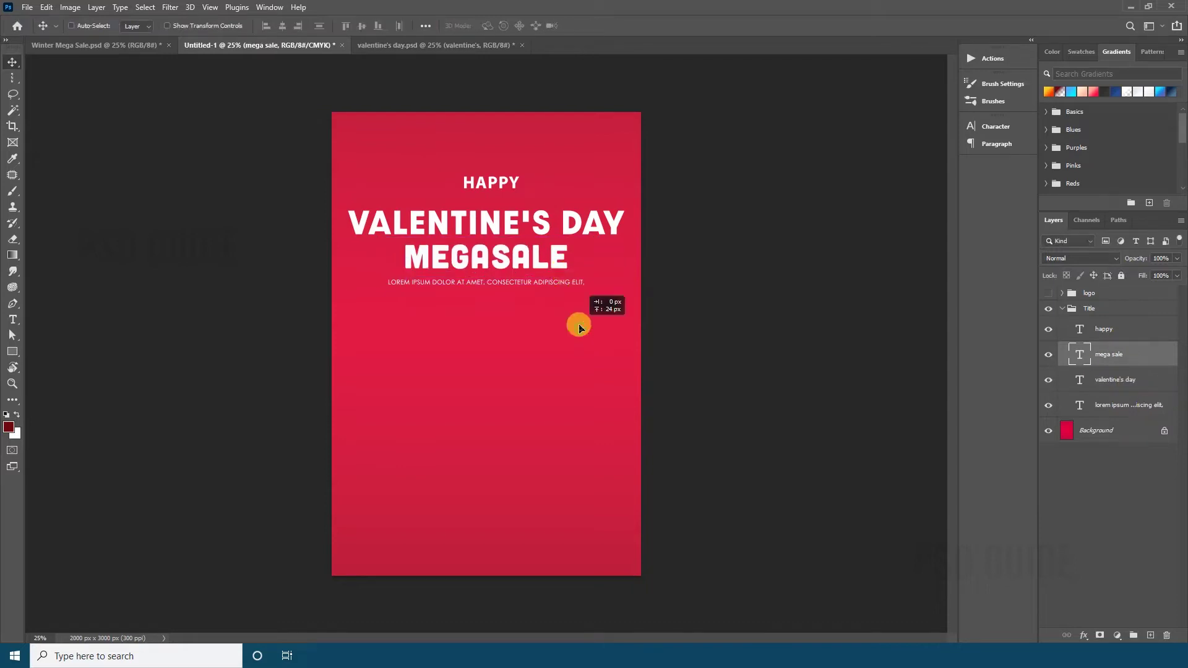
pyautogui.click(1121, 406)
pyautogui.keyDown('ctrl'); pyautogui.click(1122, 356); pyautogui.keyUp('ctrl')
pyautogui.moveTo(666, 268); pyautogui.dragTo(666, 269)
# Enlarge "HAPPY" directly above the title and scale "VALENTINE'S DAY" down slightly
pyautogui.click(1119, 334)
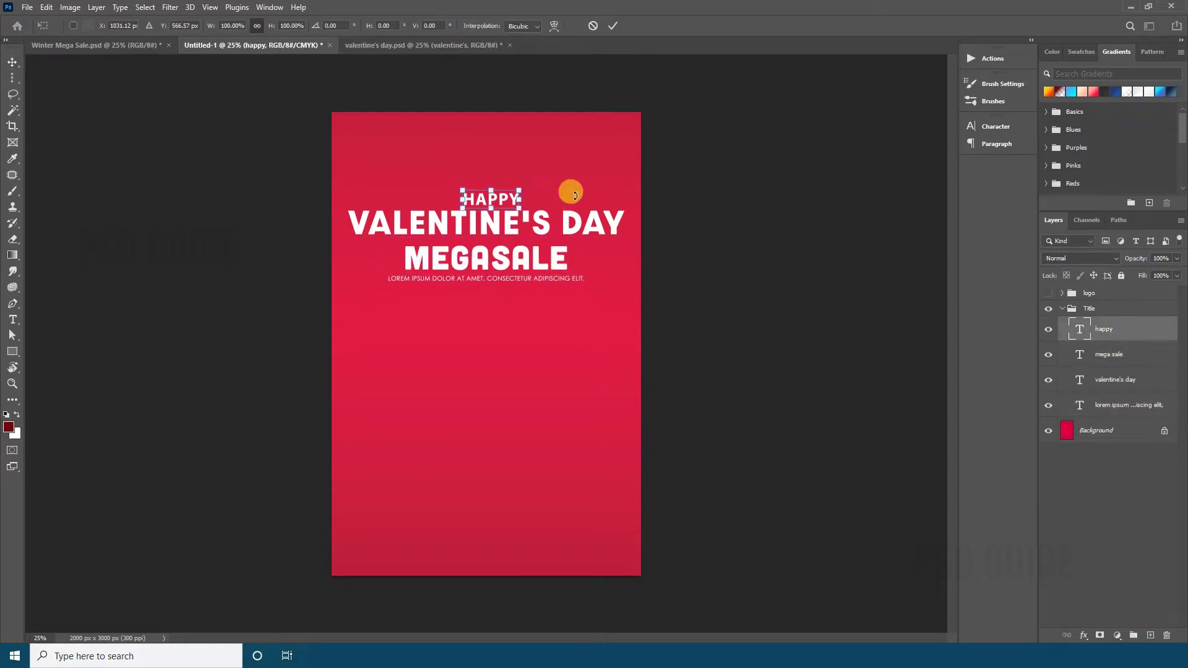
pyautogui.press('Return')
pyautogui.keyDown('ctrl'); pyautogui.click(1124, 387); pyautogui.keyUp('ctrl')
pyautogui.hotkey('ctrl', 't')
pyautogui.moveTo(625, 179)
pyautogui.mouseDown()
pyautogui.moveTo(613, 191)
pyautogui.moveTo(616, 175)
pyautogui.mouseUp()
pyautogui.press('Return')
# Center the four title text layers horizontally on the canvas
pyautogui.click(1121, 356)
pyautogui.keyDown('ctrl'); pyautogui.click(1121, 406); pyautogui.keyUp('ctrl')
pyautogui.keyDown('ctrl'); pyautogui.click(1111, 332); pyautogui.keyUp('ctrl')
pyautogui.hotkey('ctrl', 't')
pyautogui.press('Return')
pyautogui.hotkey('ctrl', 'a')
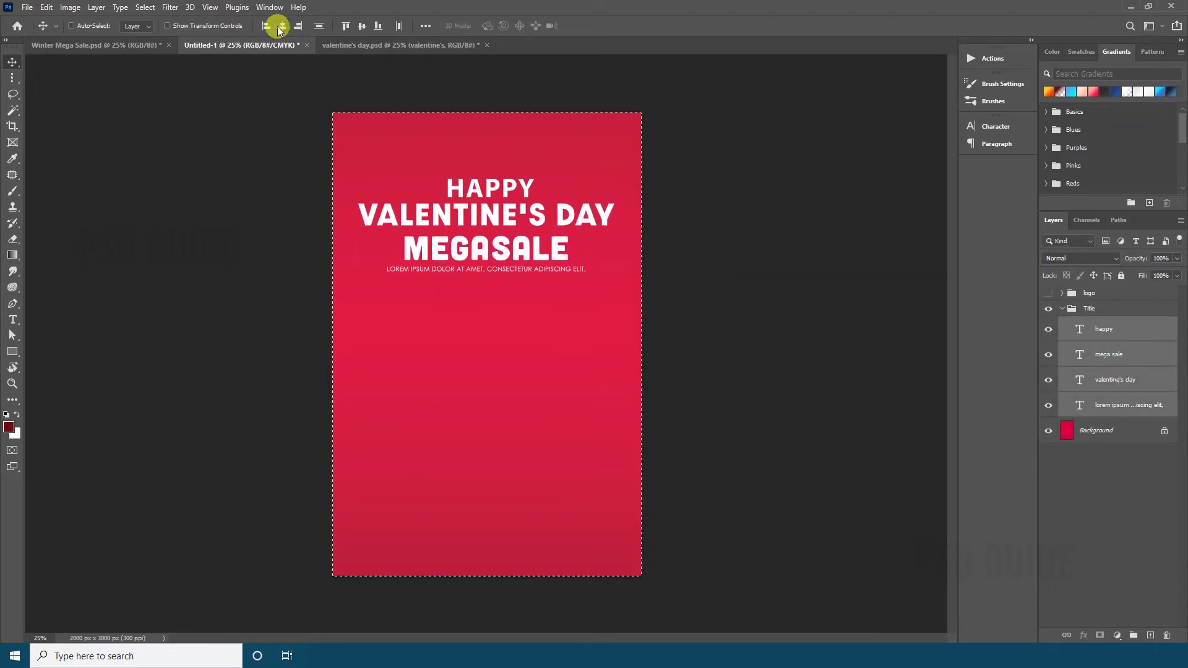
pyautogui.click(282, 26)
# Copy the "off" and "shop now" groups from Winter Mega Sale.psd beneath the title and enlarge them to about 1529 by 880 px
pyautogui.click(81, 45)
pyautogui.keyDown('ctrl'); pyautogui.click(488, 346); pyautogui.keyUp('ctrl')
pyautogui.click(1072, 364)
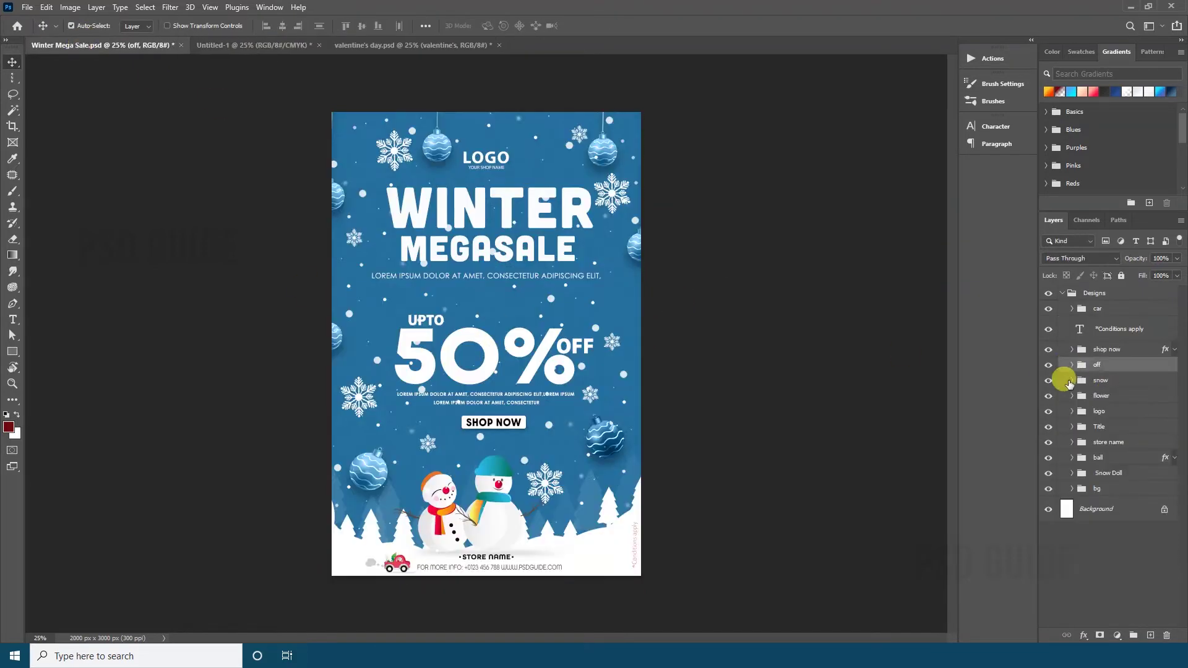
pyautogui.keyDown('ctrl'); pyautogui.click(1119, 352); pyautogui.keyUp('ctrl')
pyautogui.moveTo(1119, 351); pyautogui.dragTo(596, 370)
pyautogui.hotkey('ctrl', 't')
pyautogui.moveTo(593, 311); pyautogui.dragTo(613, 297)
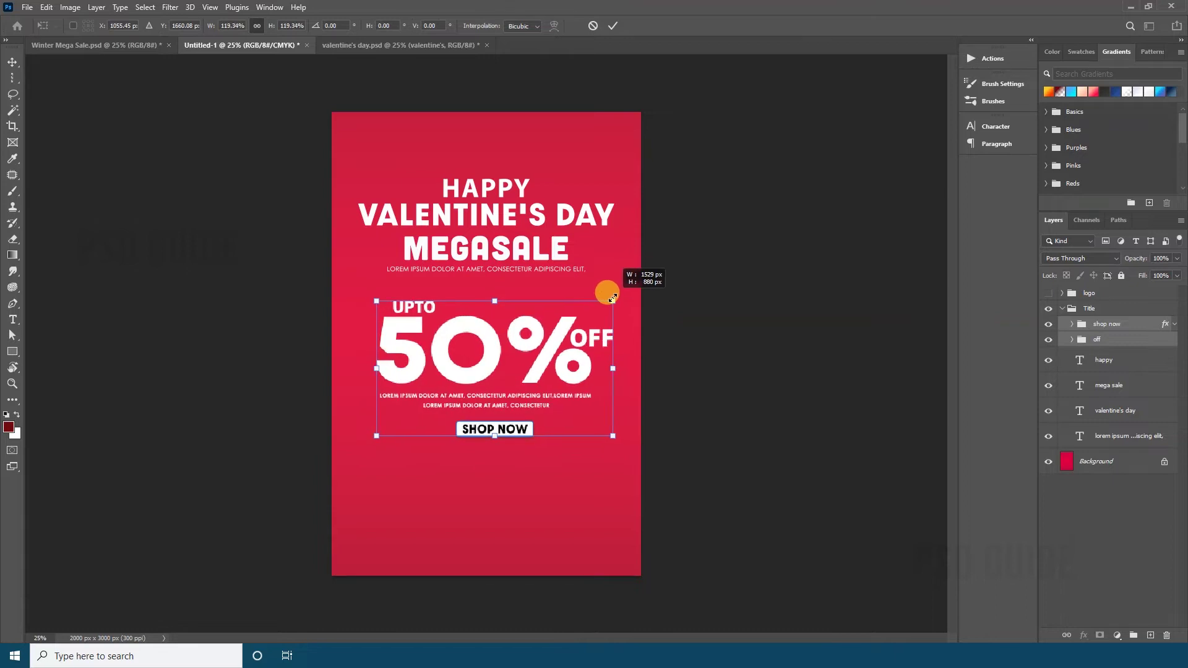
pyautogui.press('Return')
# Copy the white snow ground layer from Winter Mega Sale.psd and place it along the poster's bottom edge
pyautogui.click(99, 45)
pyautogui.keyDown('ctrl'); pyautogui.click(599, 550); pyautogui.keyUp('ctrl')
pyautogui.moveTo(598, 550); pyautogui.dragTo(387, 102)
pyautogui.moveTo(473, 445); pyautogui.dragTo(480, 528)
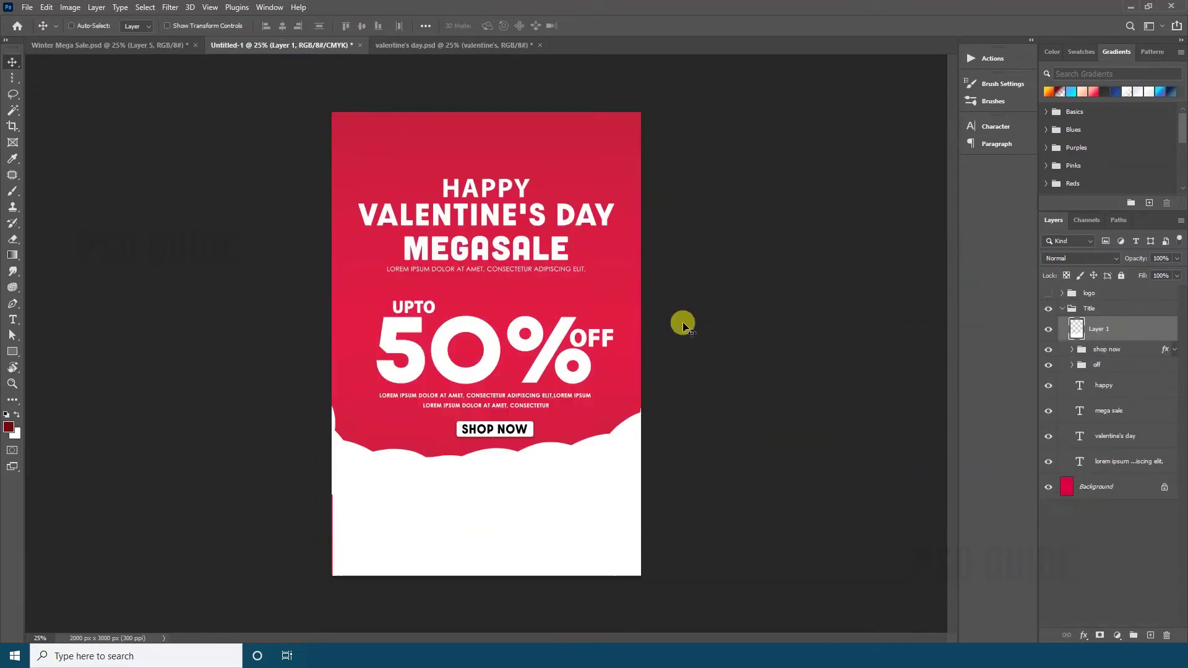
pyautogui.moveTo(683, 324); pyautogui.dragTo(669, 508)
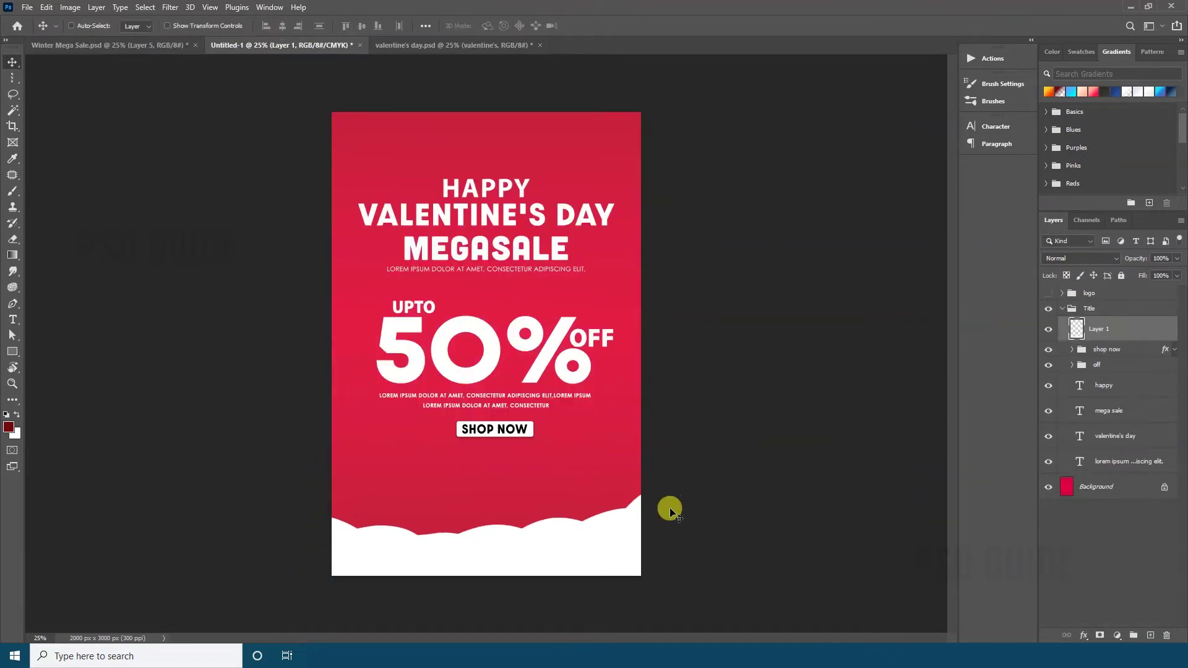
# Copy the "store name" group from Winter Mega Sale.psd onto the white ground of the poster
pyautogui.hotkey('ctrl', 'shift', 'Tab')
pyautogui.click(1063, 485)
pyautogui.keyDown('ctrl'); pyautogui.click(539, 531); pyautogui.keyUp('ctrl')
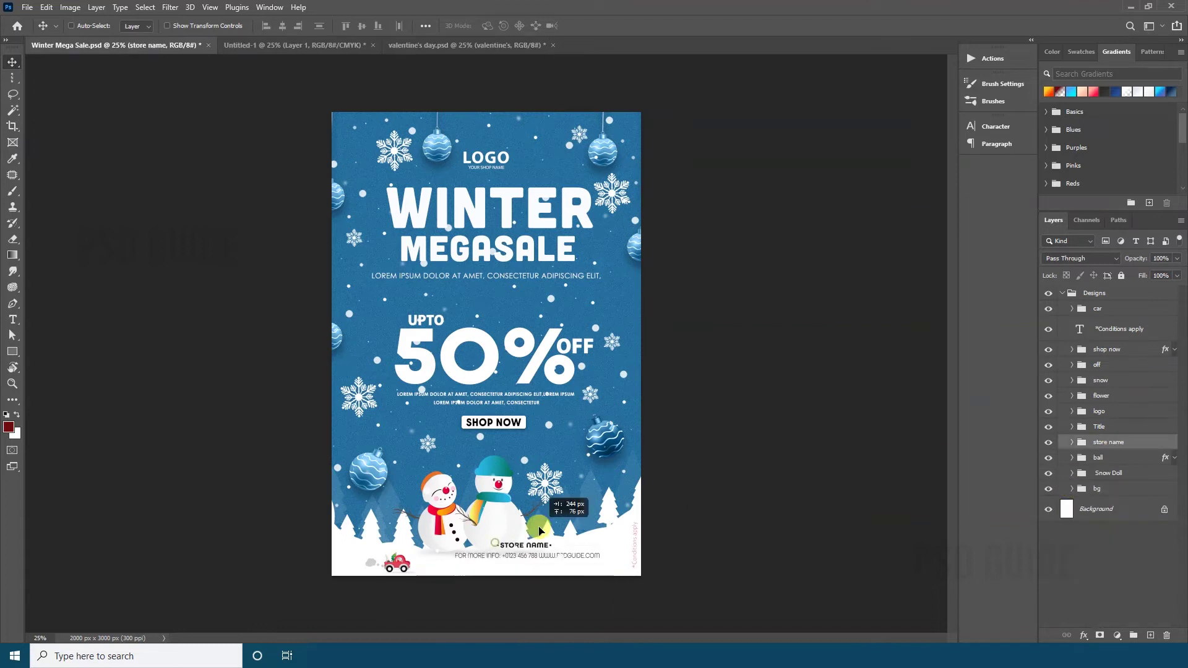
pyautogui.moveTo(539, 531); pyautogui.dragTo(525, 529)
# Copy the vertical "*Conditions apply" text from Winter Mega Sale.psd to the poster's right edge and recolor it white
pyautogui.click(121, 47)
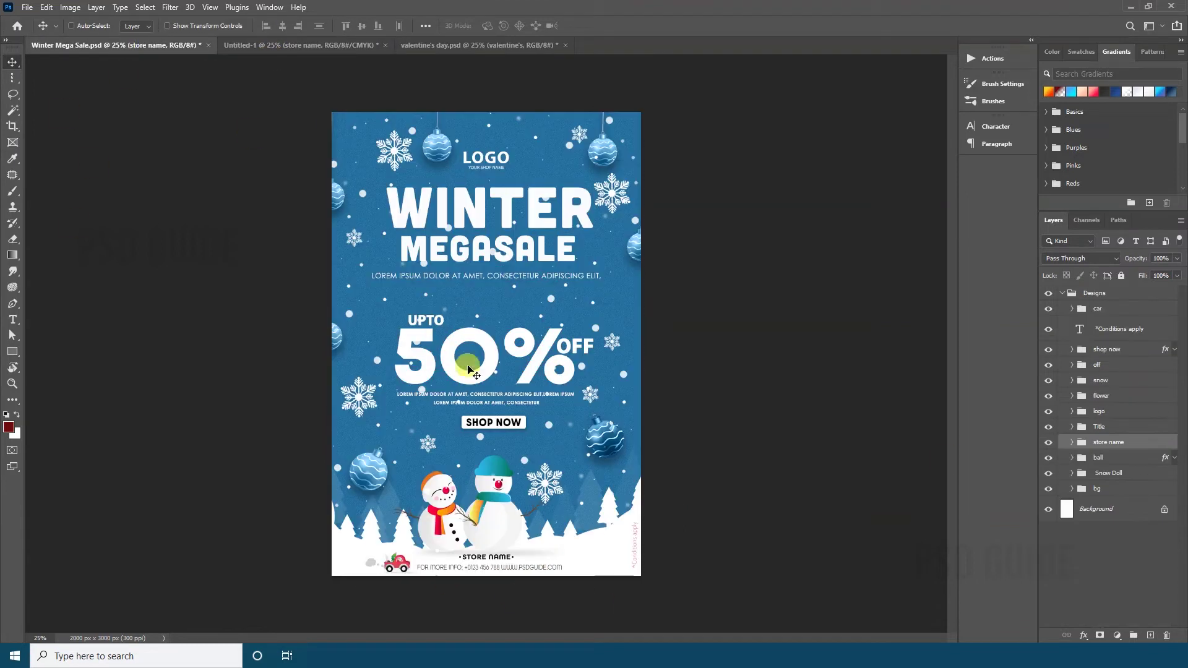
pyautogui.moveTo(634, 548); pyautogui.dragTo(599, 413)
pyautogui.moveTo(672, 469); pyautogui.dragTo(704, 526)
pyautogui.press('t')
pyautogui.click(494, 25)
pyautogui.click(377, 109)
pyautogui.click(662, 110)
pyautogui.press('v')
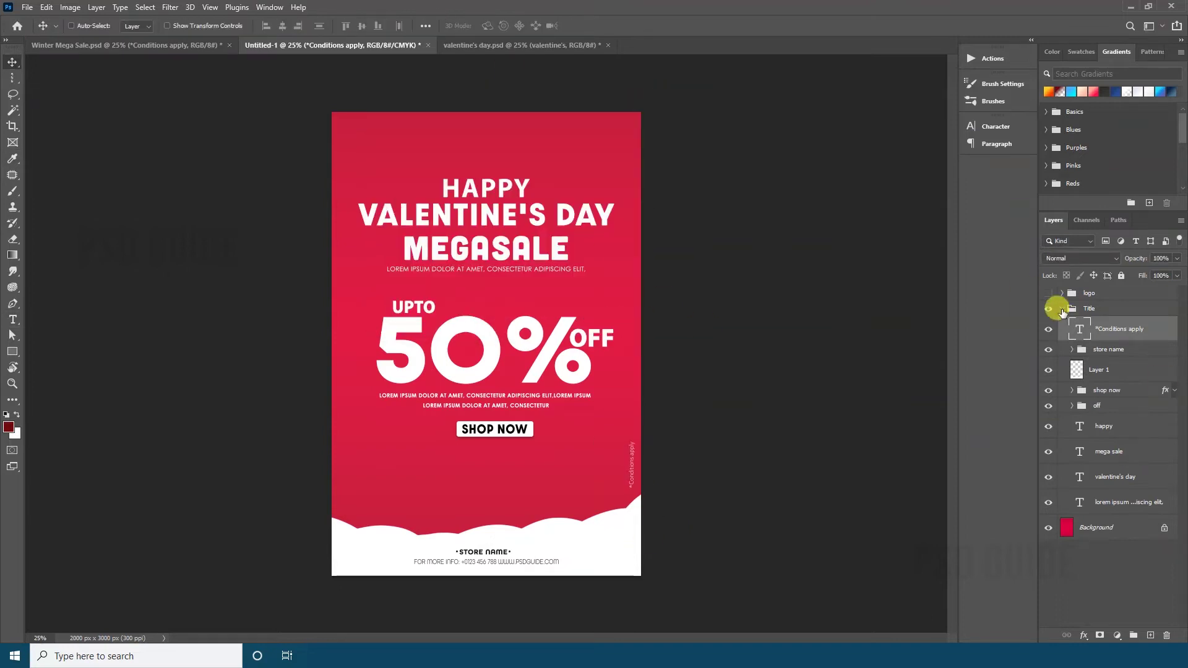
# Show the logo group and move the store name, shop now and off groups out of Title to the top of the layer stack
pyautogui.moveTo(1062, 311); pyautogui.dragTo(1081, 307)
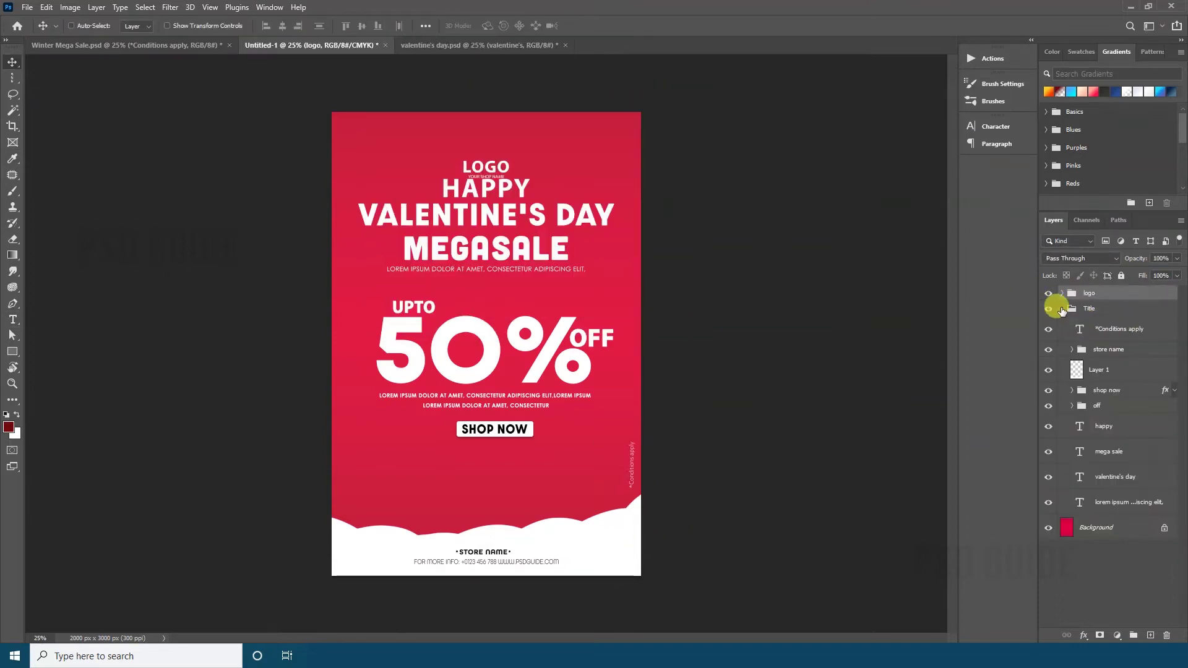
pyautogui.click(1113, 351)
pyautogui.keyDown('ctrl'); pyautogui.click(1107, 391); pyautogui.keyUp('ctrl')
pyautogui.keyDown('ctrl'); pyautogui.click(1109, 407); pyautogui.keyUp('ctrl')
pyautogui.hotkey('ctrl', 'shift', ']')
# Move the white ground layer, Layer 1, out of Title and down to just above the Background
pyautogui.click(1087, 401)
pyautogui.hotkey('ctrl', ']')
pyautogui.hotkey('ctrl', ']')
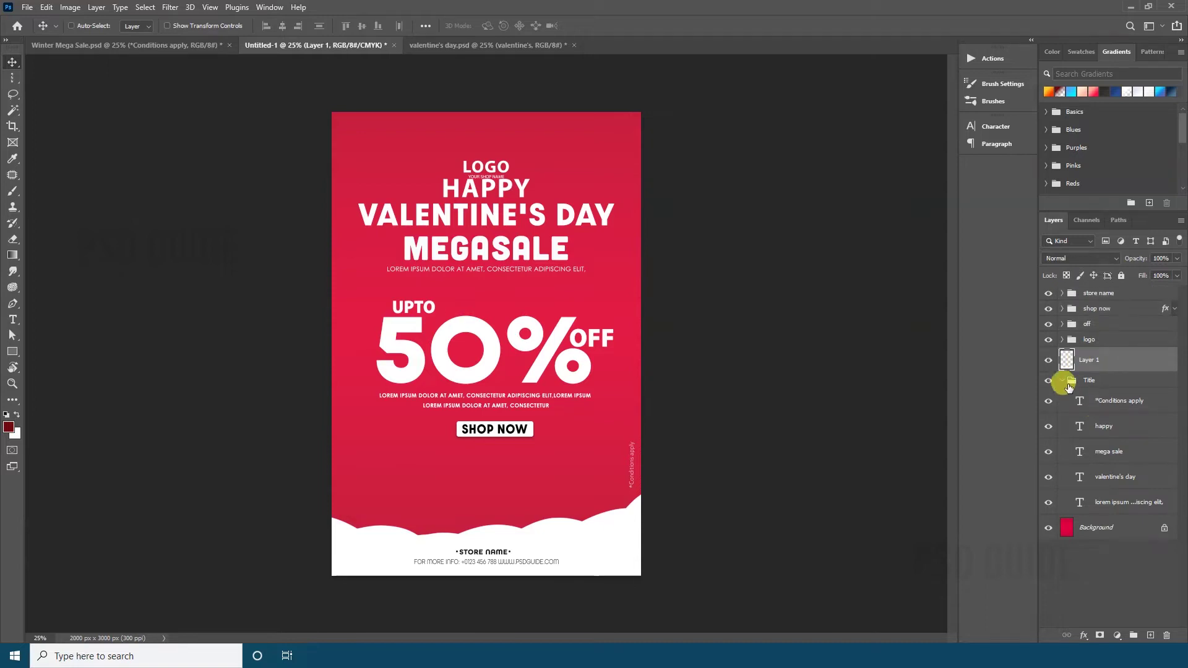
pyautogui.hotkey('ctrl', '[')
pyautogui.hotkey('ctrl', '[')
pyautogui.hotkey('ctrl', '[')
pyautogui.hotkey('ctrl', '[')
pyautogui.hotkey('ctrl', '[')
pyautogui.hotkey('ctrl', '[')
pyautogui.hotkey('ctrl', '[')
# Move "*Conditions apply" out of Title and group everything above Layer 1 into a group named "text"
pyautogui.click(1121, 374)
pyautogui.hotkey('ctrl', ']')
pyautogui.click(1062, 380)
pyautogui.click(1092, 378)
pyautogui.keyDown('shift'); pyautogui.click(1098, 294); pyautogui.keyUp('shift')
pyautogui.hotkey('ctrl', 'g')
pyautogui.doubleClick(1096, 293)
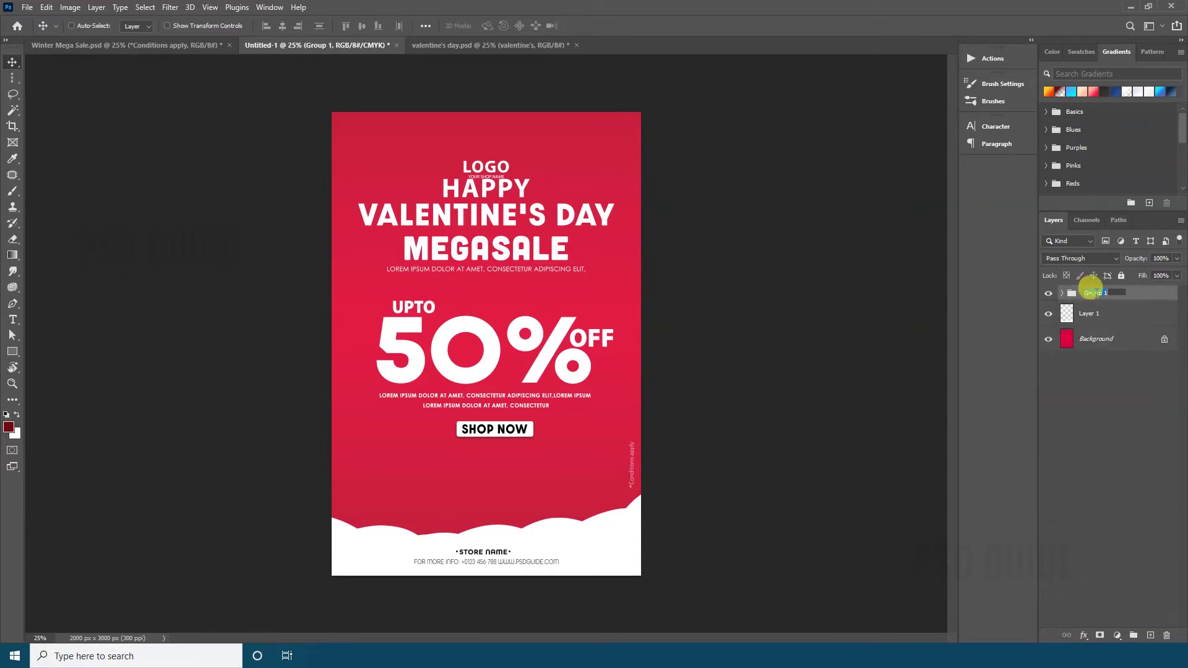
# Move the logo group to the poster's upper-left corner
pyautogui.click(1112, 357)
pyautogui.moveTo(616, 198); pyautogui.dragTo(490, 158)
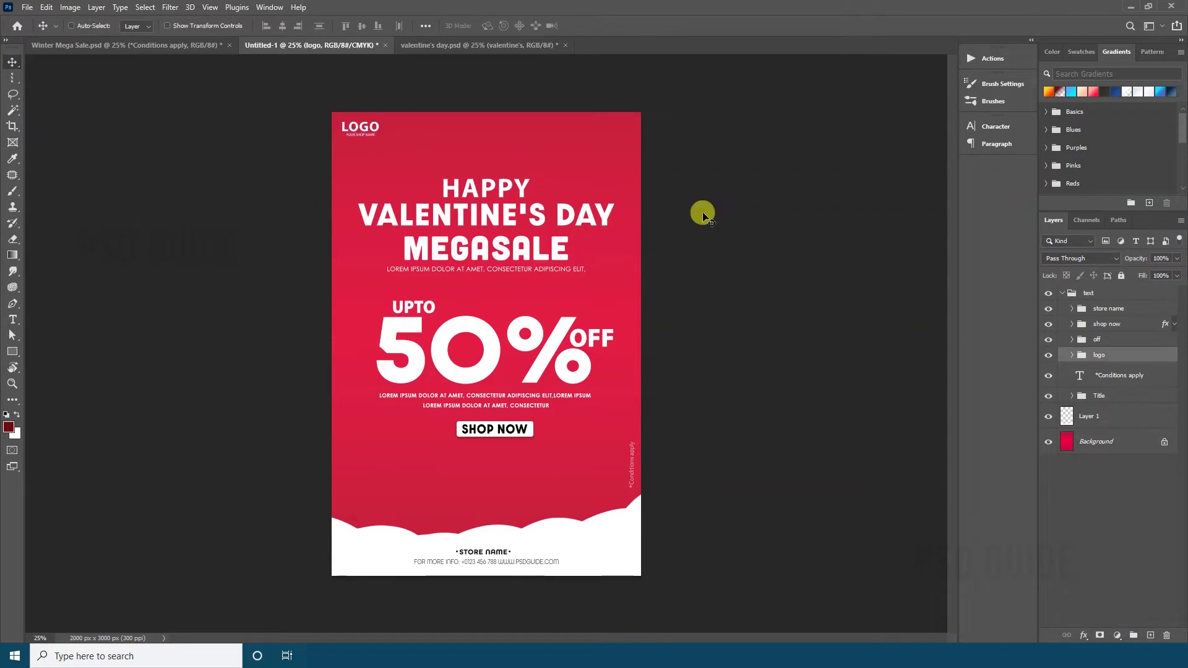
pyautogui.click(127, 45)
pyautogui.click(310, 45)
# Copy the red balloon from valentine's day.psd into the poster and keep Layer 1 below the text group
pyautogui.click(479, 45)
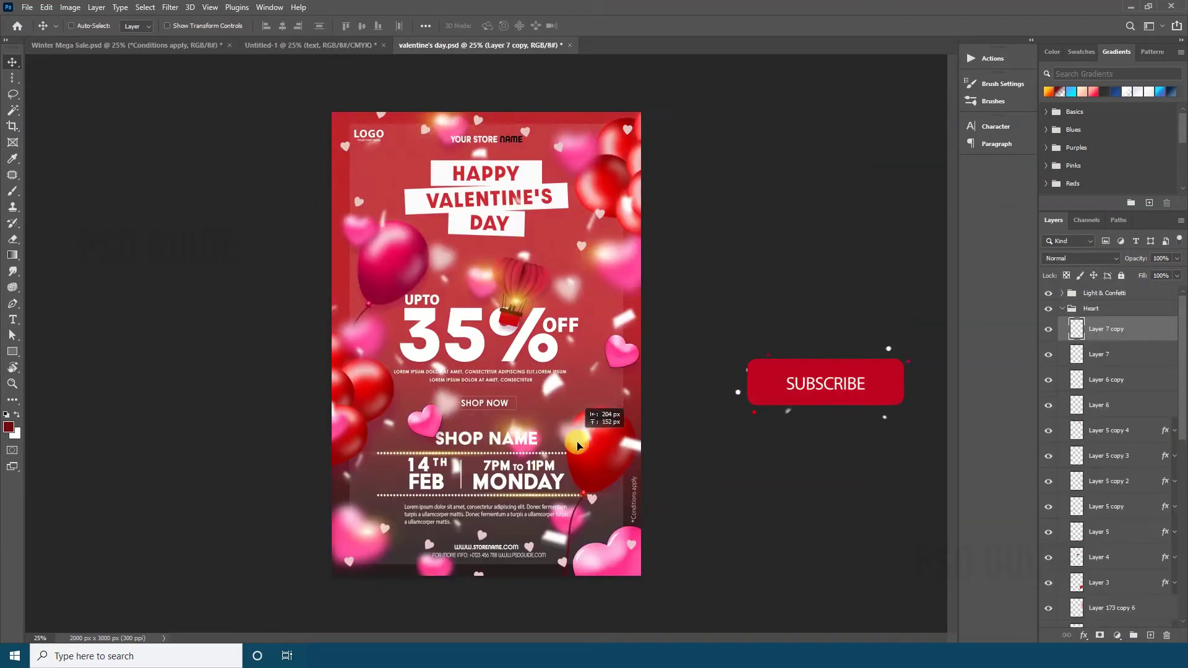
pyautogui.moveTo(576, 445)
pyautogui.mouseDown()
pyautogui.moveTo(427, 247)
pyautogui.moveTo(597, 454)
pyautogui.mouseUp()
pyautogui.moveTo(1088, 340); pyautogui.dragTo(1089, 290)
pyautogui.moveTo(556, 472); pyautogui.dragTo(570, 446)
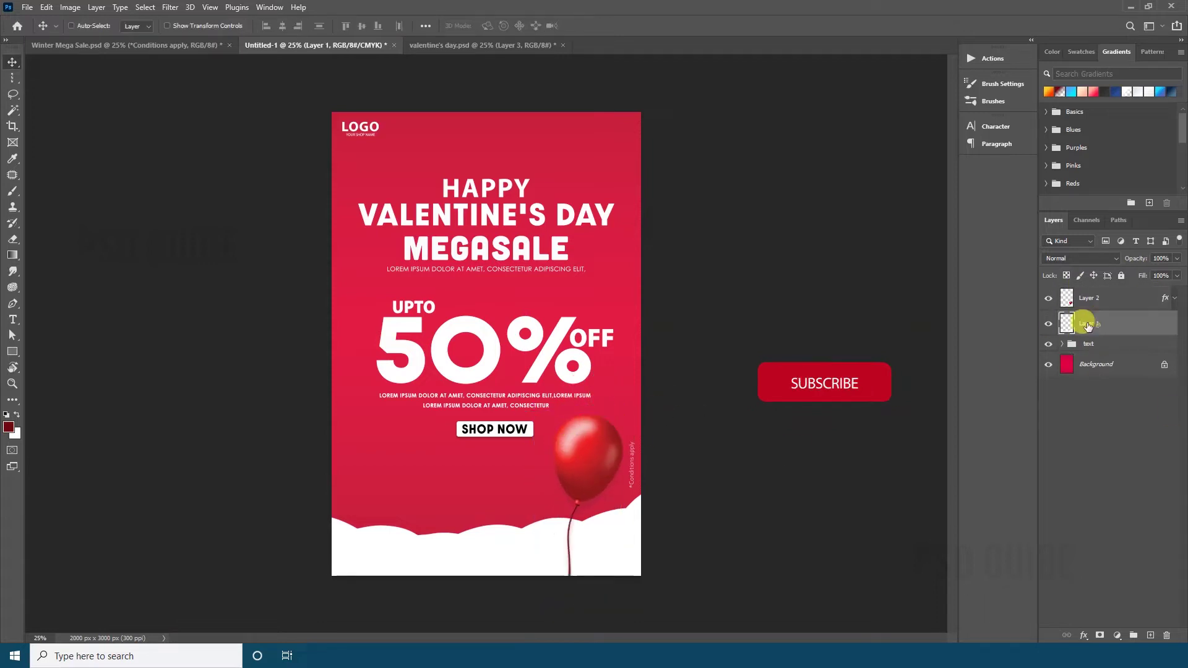
pyautogui.moveTo(1087, 326); pyautogui.dragTo(1087, 354)
# Rotate the red balloon in the poster's lower-right corner and place a duplicate at the left edge, partly off the canvas
pyautogui.click(1087, 298)
pyautogui.hotkey('ctrl', 't')
pyautogui.moveTo(675, 396); pyautogui.dragTo(657, 380)
pyautogui.press('Return')
pyautogui.moveTo(591, 473); pyautogui.dragTo(337, 405)
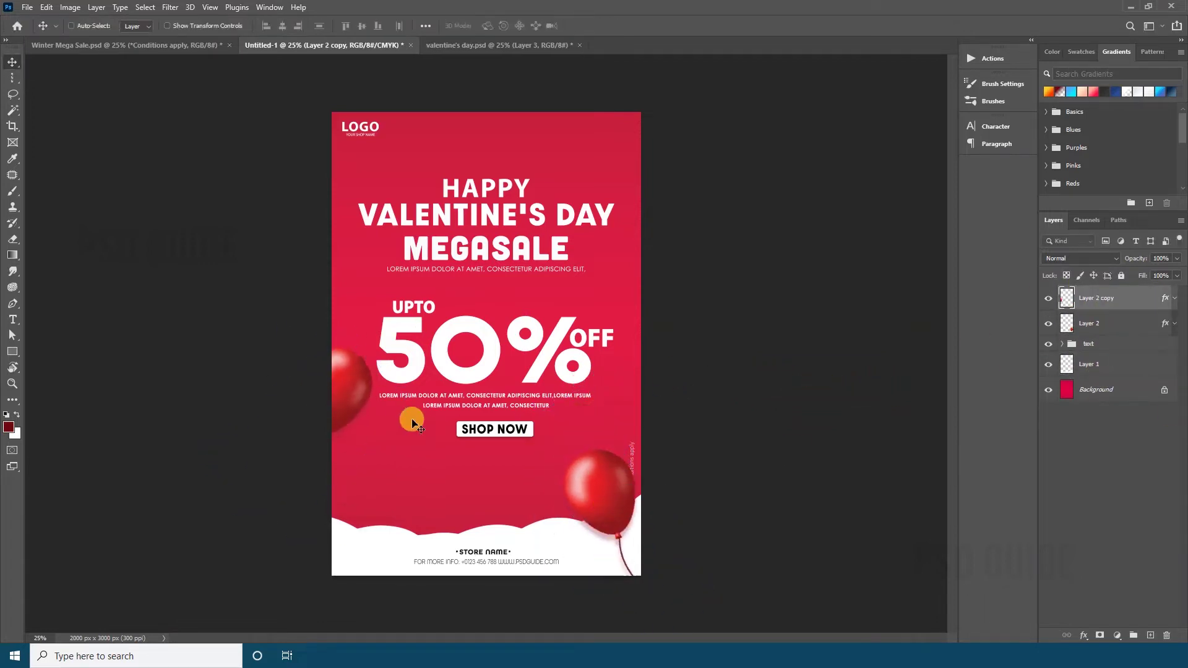
pyautogui.moveTo(412, 423); pyautogui.dragTo(460, 437)
# Duplicate the balloon to the upper right over the title and rotate it so its string leans toward the percent sign
pyautogui.moveTo(376, 468); pyautogui.dragTo(631, 199)
pyautogui.hotkey('ctrl', 't')
pyautogui.moveTo(684, 165); pyautogui.dragTo(664, 136)
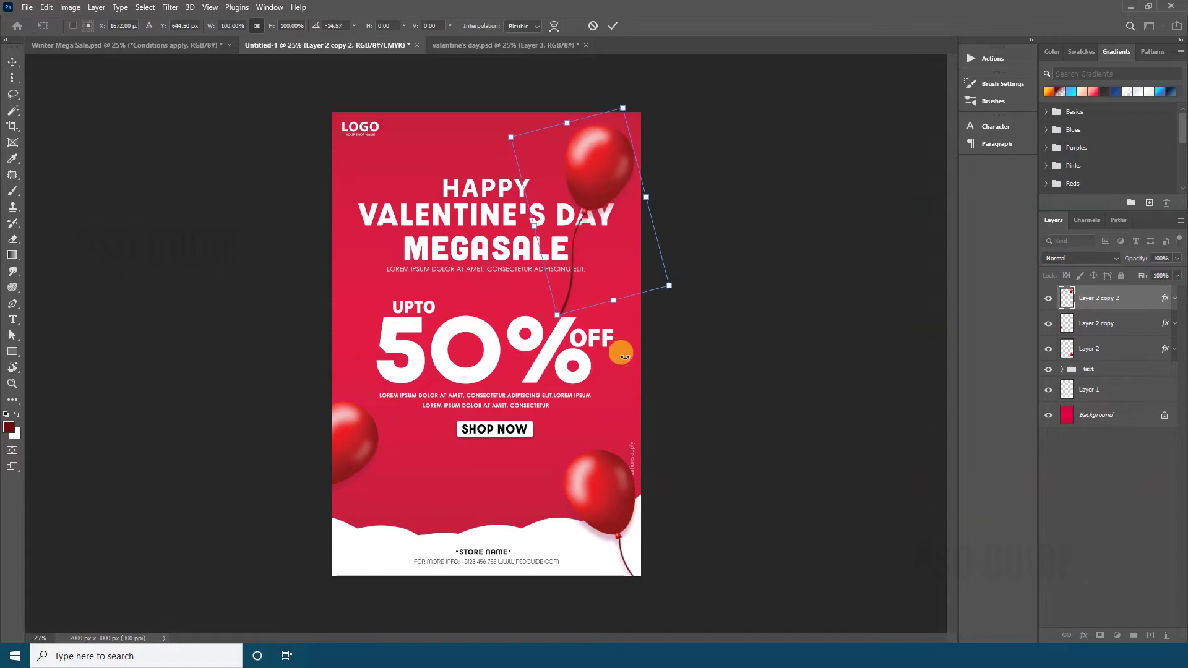
pyautogui.press('Return')
pyautogui.moveTo(620, 170); pyautogui.dragTo(689, 216)
pyautogui.hotkey('ctrl', 't')
pyautogui.press('Return')
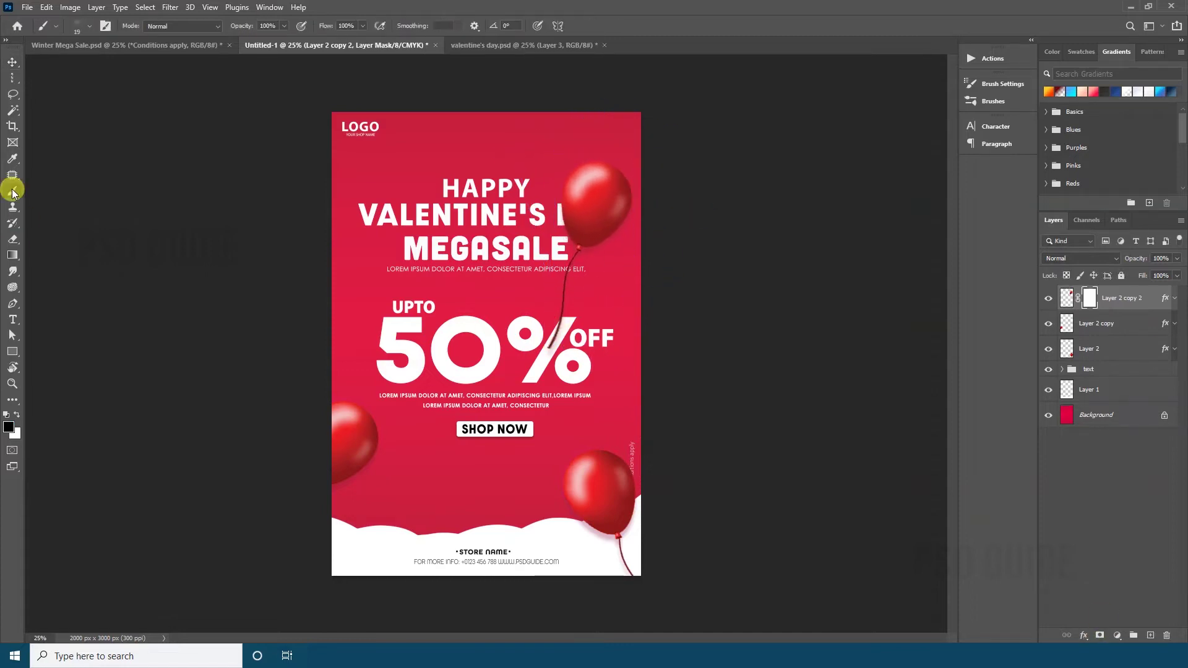
# Mask out the lower end of the upper balloon's string over the percent sign, using brush sizes 80 and 45
pyautogui.rightClick(515, 340)
pyautogui.write('80')
pyautogui.press('Return')
pyautogui.rightClick(554, 339)
pyautogui.write('45')
pyautogui.press('Return')
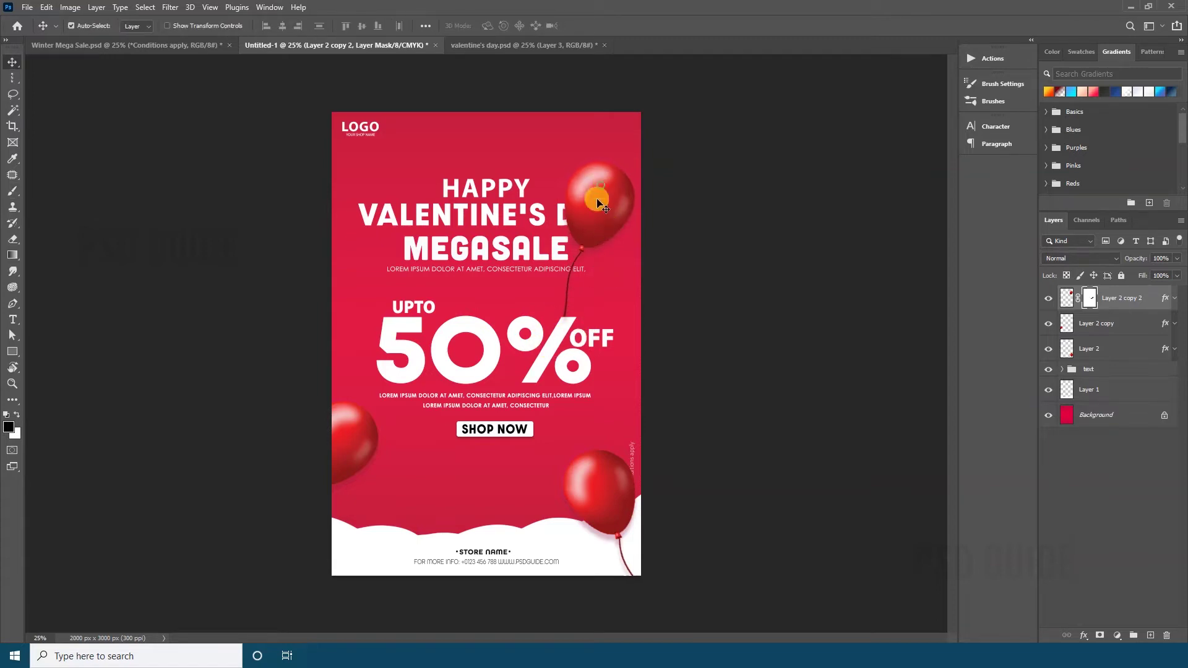
# Copy two blurred pink hearts from valentine's day.psd to the poster's bottom corners, and group the balloons and the hearts separately
pyautogui.click(526, 46)
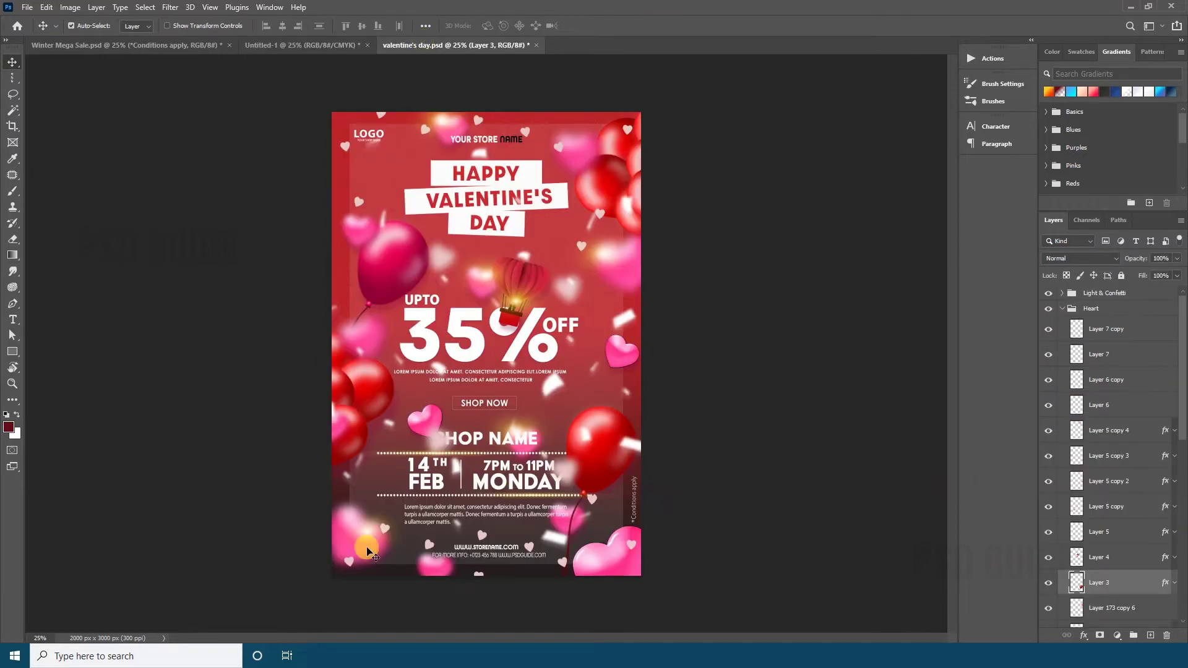
pyautogui.moveTo(367, 550); pyautogui.dragTo(637, 545)
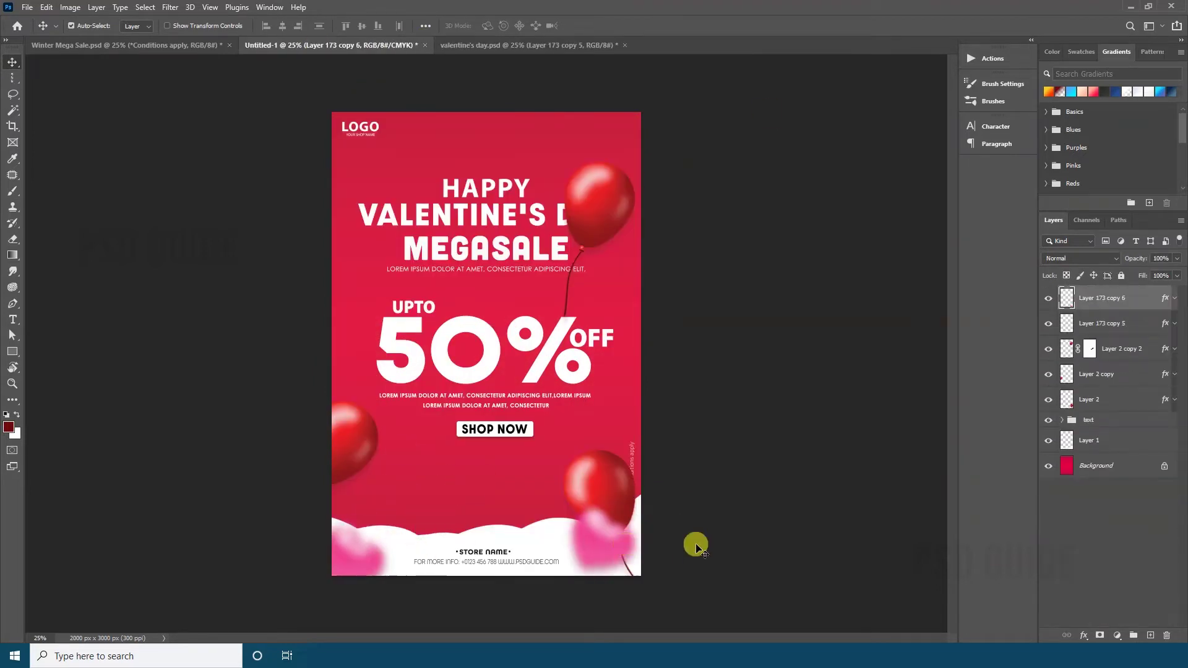
pyautogui.hotkey('ctrl', 'g')
pyautogui.hotkey('ctrl', 'Tab')
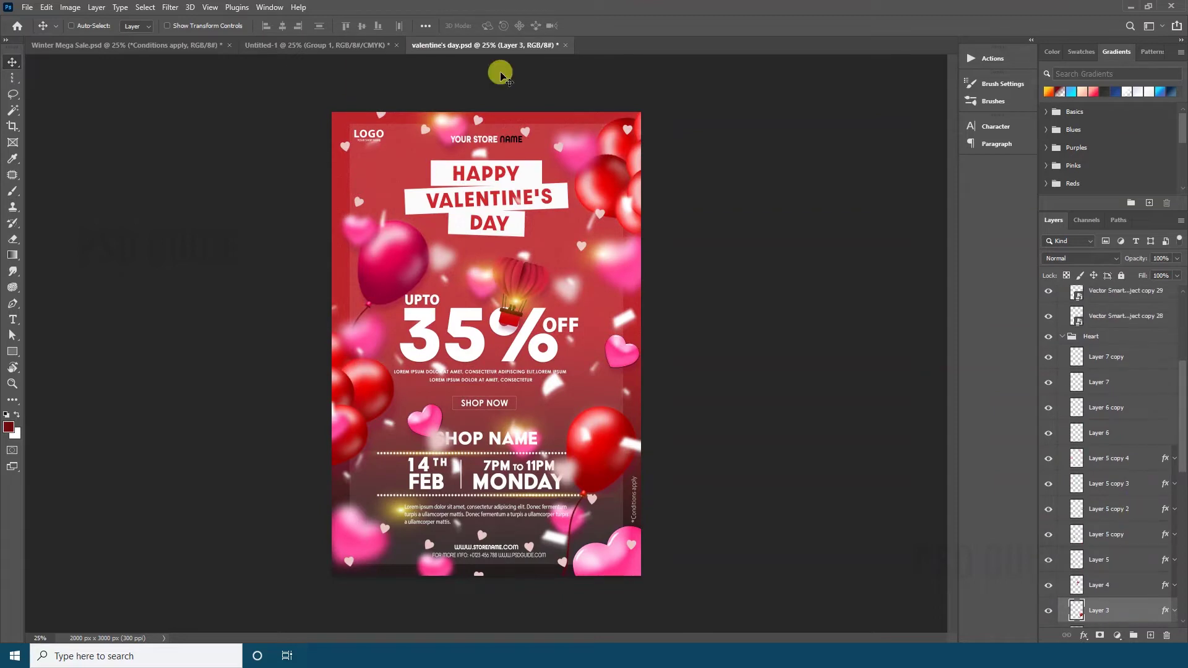
pyautogui.click(292, 47)
pyautogui.moveTo(1092, 318); pyautogui.dragTo(1055, 284)
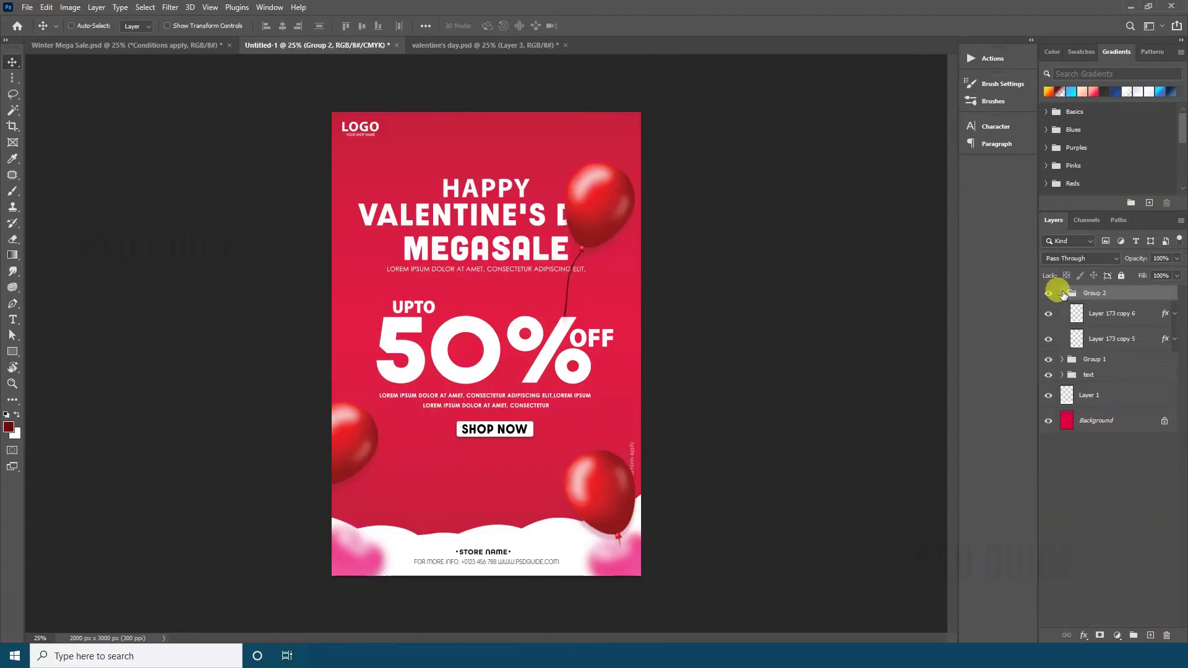
# Copy more pink hearts from valentine's day.psd to the lower poster and place rotated duplicates over the percent sign's two rings
pyautogui.hotkey('ctrl', 'Tab')
pyautogui.click(359, 40)
pyautogui.moveTo(625, 559); pyautogui.dragTo(420, 492)
pyautogui.moveTo(548, 518); pyautogui.dragTo(588, 360)
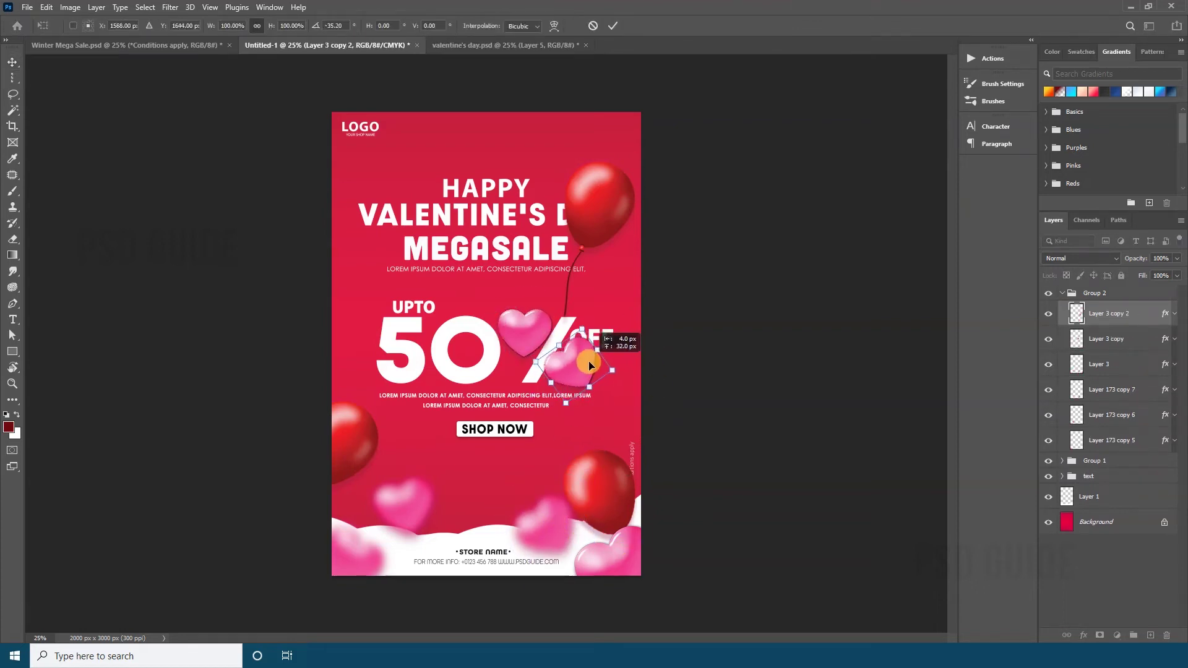
# Move the "OFF" text up and outward clear of the heart, adjust the heart's position, and collapse the open groups
pyautogui.keyDown('ctrl'); pyautogui.click(606, 341); pyautogui.keyUp('ctrl')
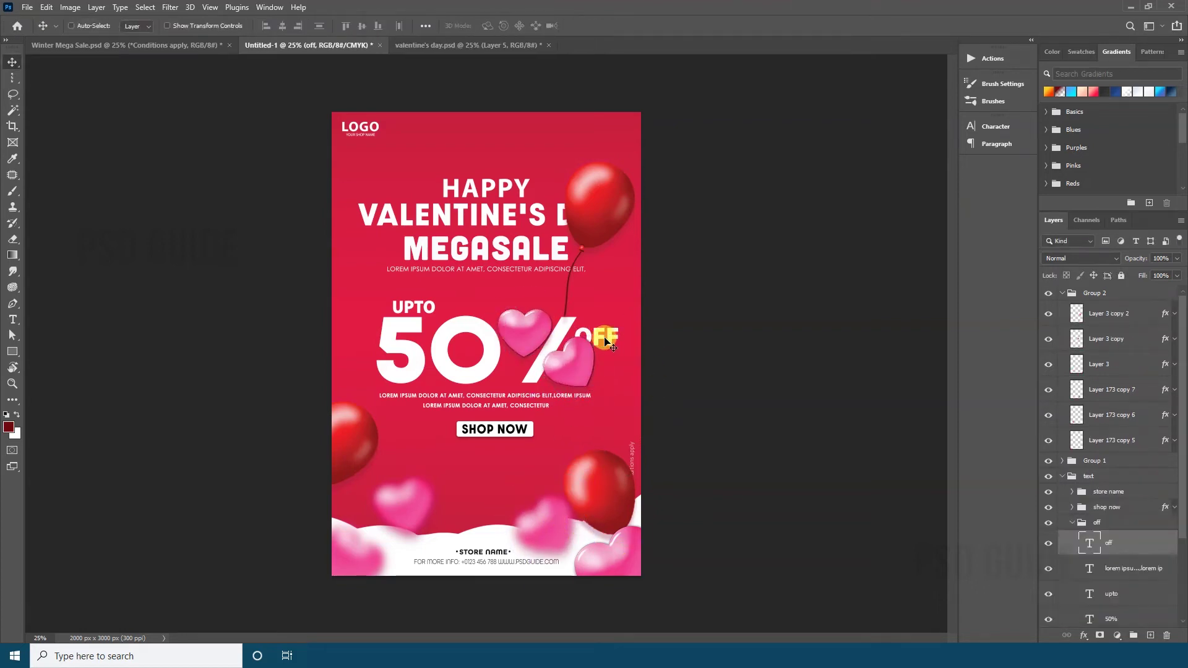
pyautogui.keyDown('ctrl'); pyautogui.click(532, 379); pyautogui.keyUp('ctrl')
pyautogui.moveTo(592, 347); pyautogui.dragTo(595, 349)
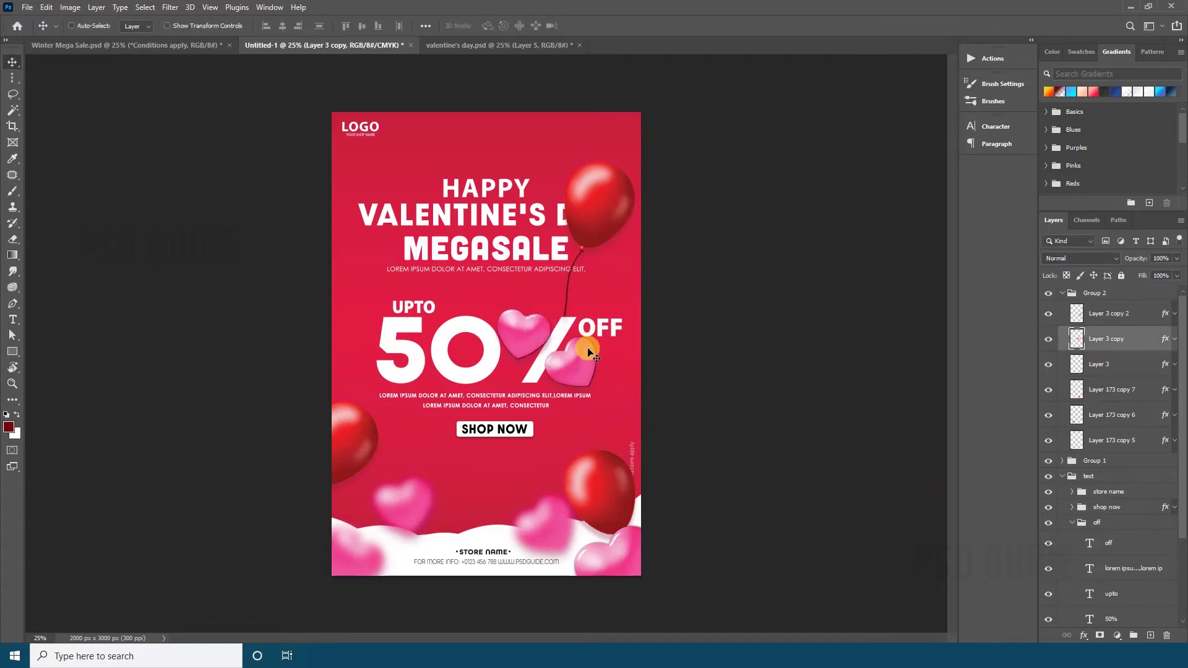
pyautogui.click(1062, 293)
pyautogui.click(1071, 371)
# Copy the small blurred hearts layer from valentine's day.psd and move the hearts overlapping "SHOP NOW" and the large lower heart to clear areas
pyautogui.click(451, 47)
pyautogui.moveTo(362, 229); pyautogui.dragTo(436, 359)
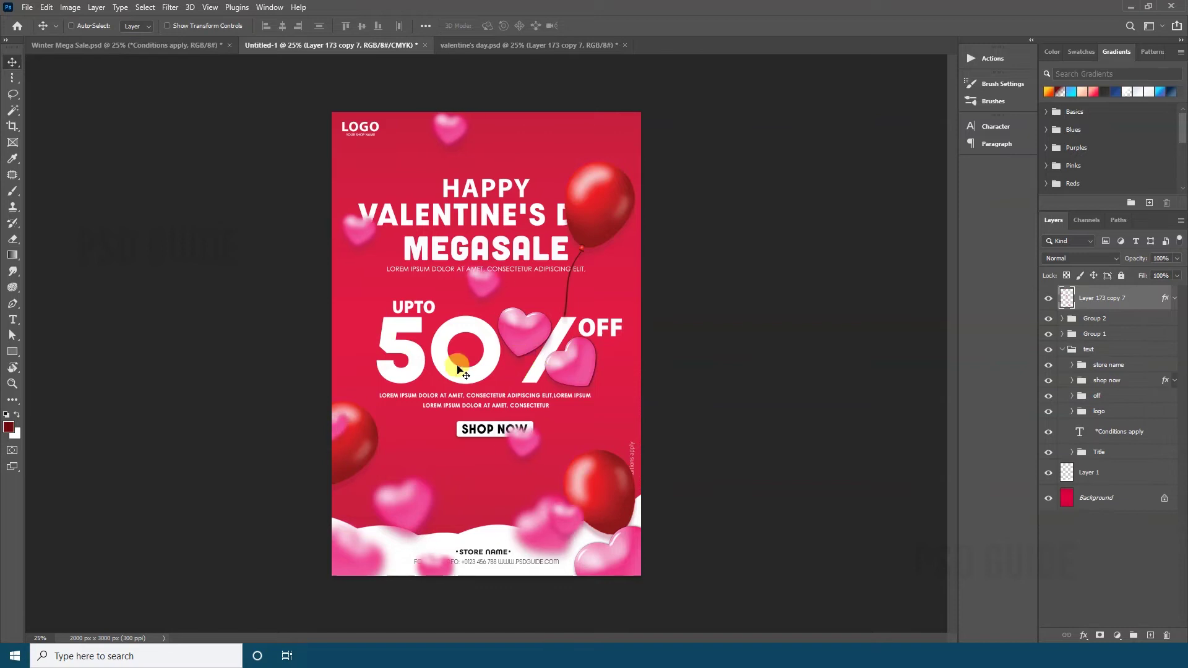
pyautogui.press('j')
pyautogui.moveTo(622, 523)
pyautogui.mouseDown()
pyautogui.moveTo(613, 506)
pyautogui.moveTo(620, 517)
pyautogui.mouseUp()
pyautogui.moveTo(571, 517); pyautogui.dragTo(621, 424)
pyautogui.moveTo(548, 427); pyautogui.dragTo(549, 429)
pyautogui.moveTo(532, 438)
pyautogui.mouseDown()
pyautogui.moveTo(562, 480)
pyautogui.moveTo(522, 487)
pyautogui.mouseUp()
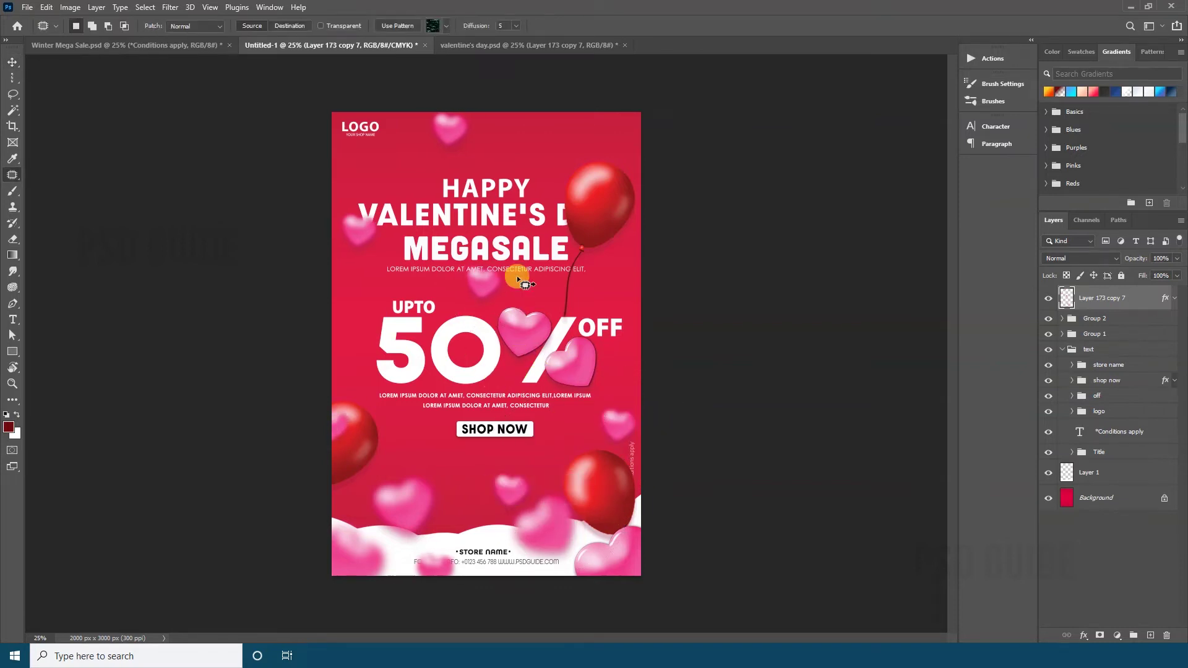
# Move the small hearts off the lorem ipsum line and left balloon to the poster's side edges, and set the layer opacity to 52%
pyautogui.press('v')
pyautogui.moveTo(493, 291); pyautogui.dragTo(612, 302)
pyautogui.hotkey('ctrl', 't')
pyautogui.moveTo(642, 298)
pyautogui.mouseDown()
pyautogui.moveTo(658, 270)
pyautogui.moveTo(641, 290)
pyautogui.mouseUp()
pyautogui.press('Return')
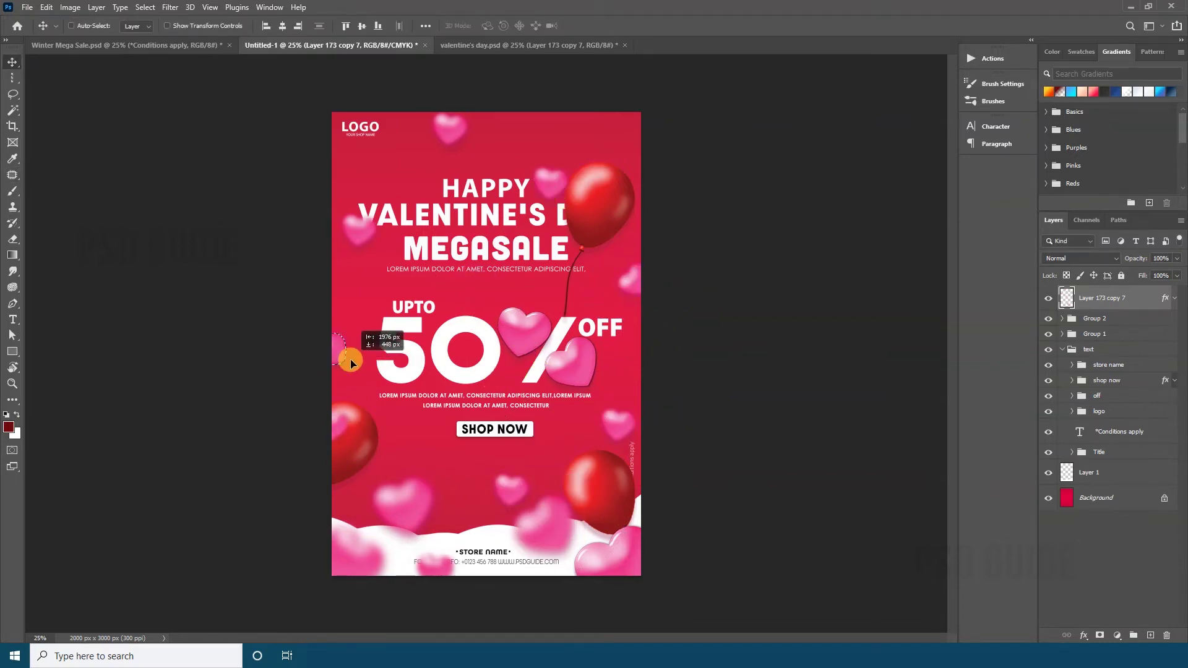
pyautogui.moveTo(350, 364); pyautogui.dragTo(350, 365)
pyautogui.press('5')
pyautogui.press('2')
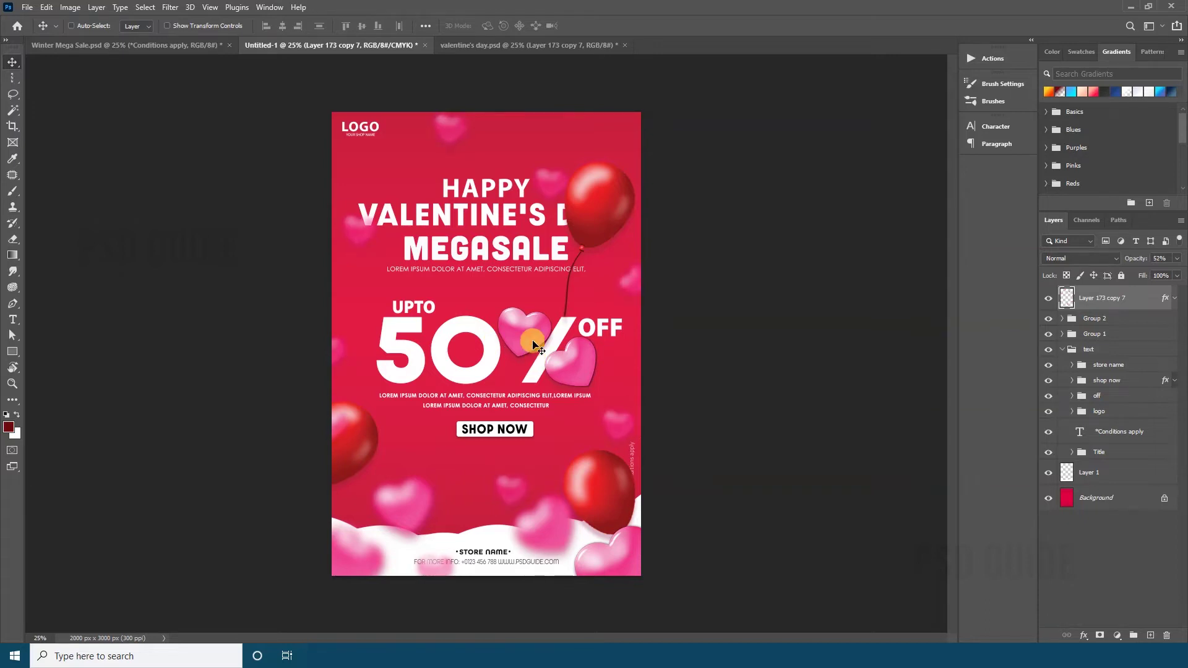
# Copy the Confetti layer from valentine's day.psd and transform it to spread across the whole poster
pyautogui.click(528, 45)
pyautogui.moveTo(1095, 298); pyautogui.dragTo(461, 427)
pyautogui.hotkey('ctrl', 't')
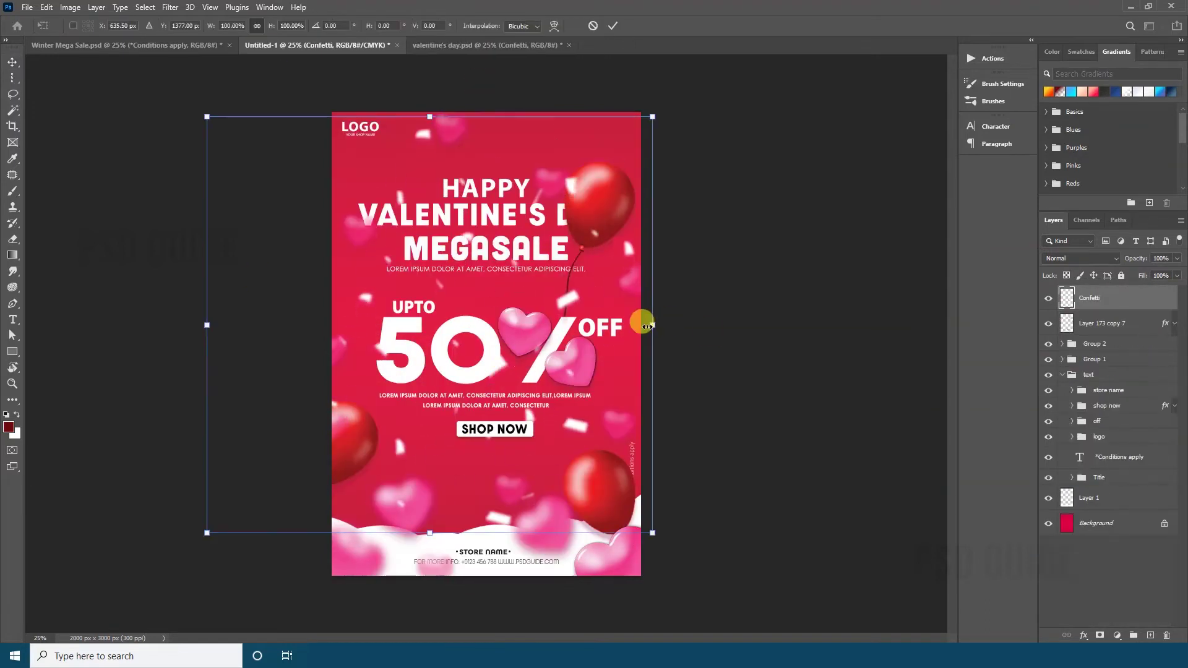
pyautogui.moveTo(651, 323); pyautogui.dragTo(747, 323)
pyautogui.moveTo(762, 348); pyautogui.dragTo(306, 427)
pyautogui.press('Return')
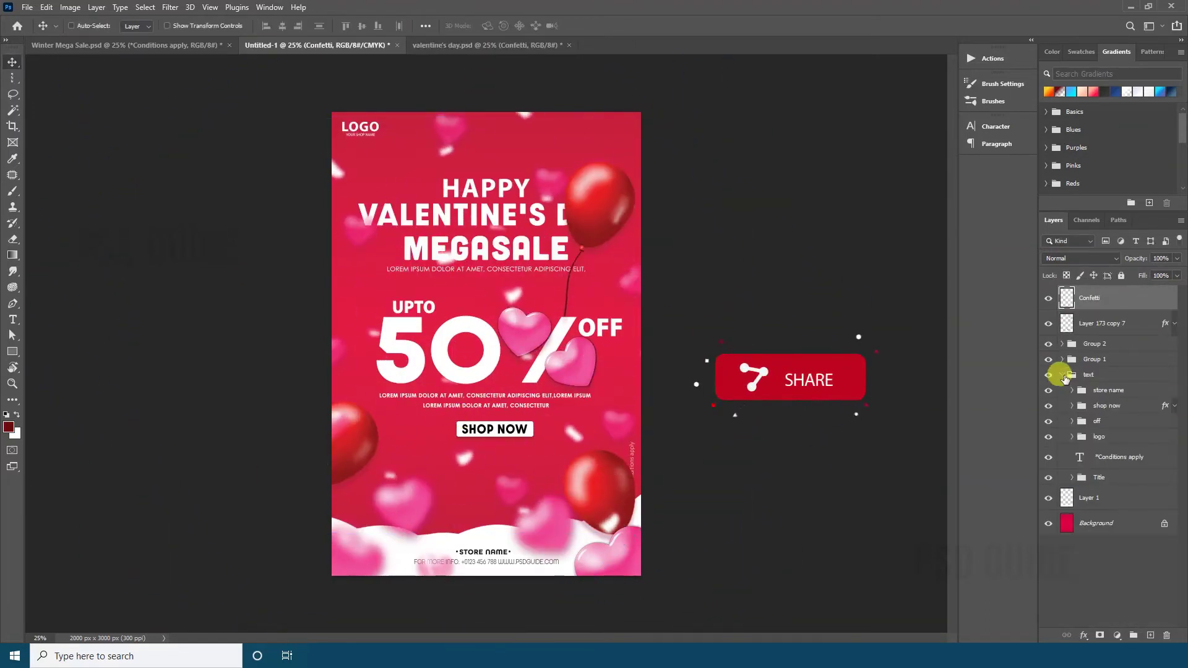
# Copy a glowing light flare from valentine's day.psd onto the left balloon and duplicate it over the upper balloon
pyautogui.click(1062, 375)
pyautogui.click(466, 47)
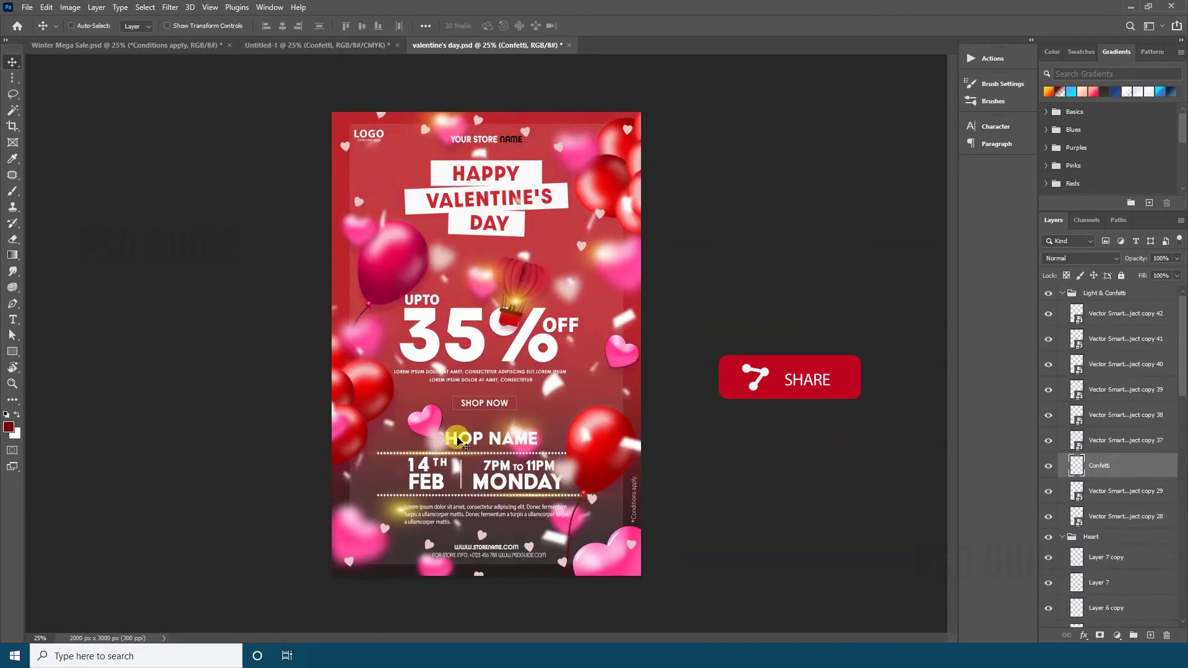
pyautogui.hotkey('ctrl', 'shift', 'Tab')
pyautogui.hotkey('ctrl', 'Tab')
pyautogui.hotkey('alt', ']')
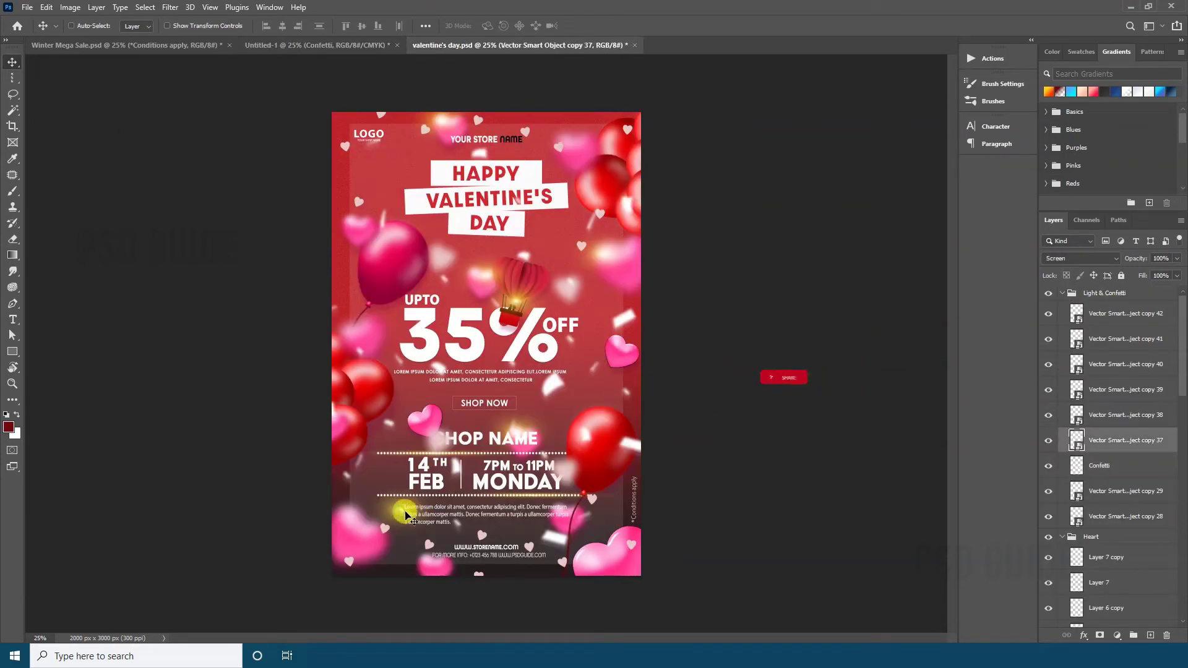
pyautogui.hotkey('ctrl', 'shift', 'Tab')
pyautogui.moveTo(447, 381); pyautogui.dragTo(480, 438)
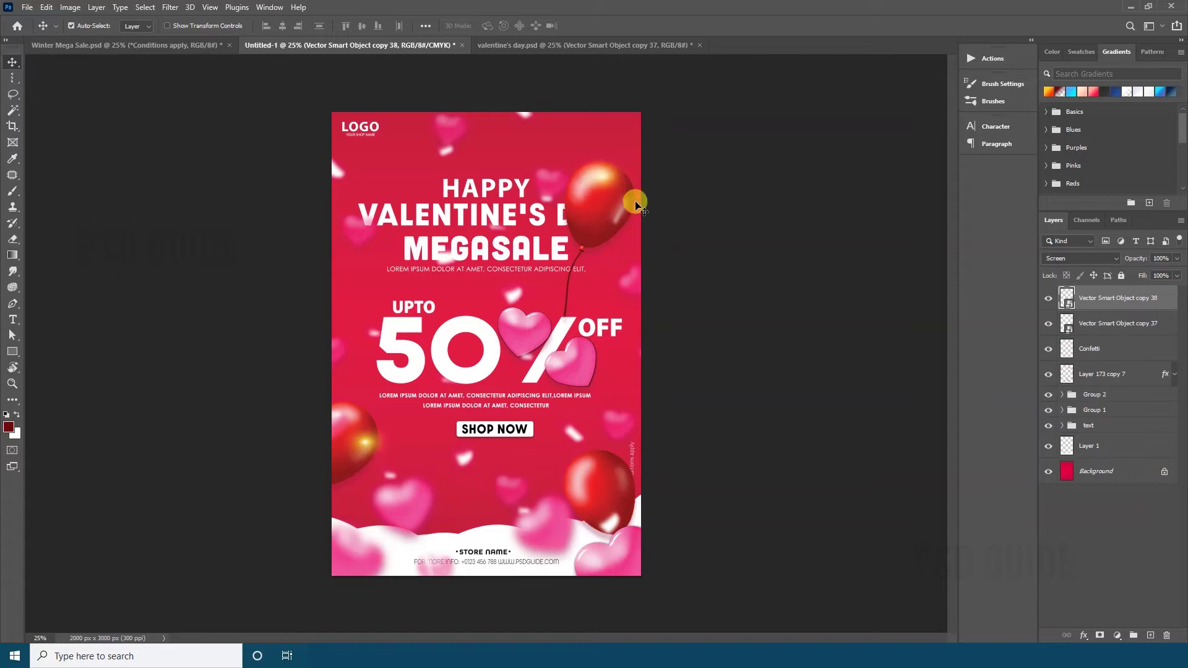
# Brighten the flare over the upper balloon with Hue/Saturation, setting Lightness to +79
pyautogui.hotkey('ctrl', 'u')
pyautogui.moveTo(567, 125); pyautogui.dragTo(796, 119)
pyautogui.moveTo(791, 265); pyautogui.dragTo(838, 267)
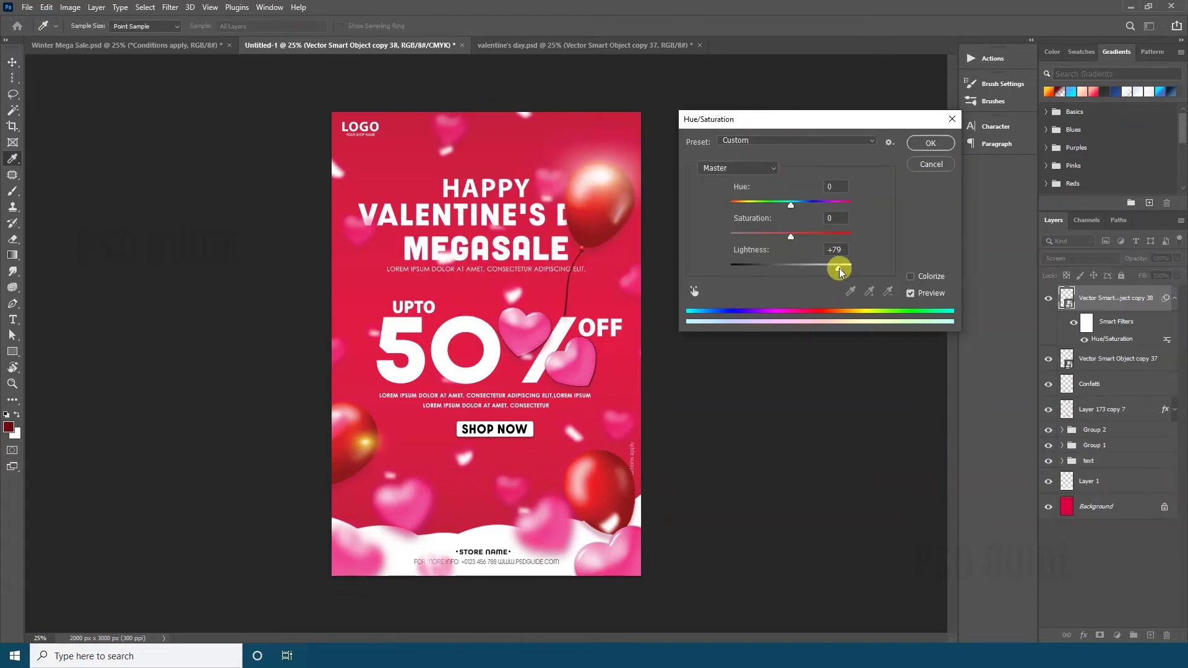
pyautogui.press('Return')
# Place a copy of the brightened flare, group the flare layers and name the group Light
pyautogui.press('v')
pyautogui.moveTo(718, 231); pyautogui.dragTo(693, 165)
pyautogui.click(1173, 298)
pyautogui.hotkey('ctrl', 'g')
pyautogui.doubleClick(1107, 296)
# Duplicate the flare across the poster, over the lower balloon, blurred hearts, logo area and MEGASALE text
pyautogui.moveTo(584, 476); pyautogui.dragTo(605, 498)
pyautogui.moveTo(506, 334); pyautogui.dragTo(336, 421)
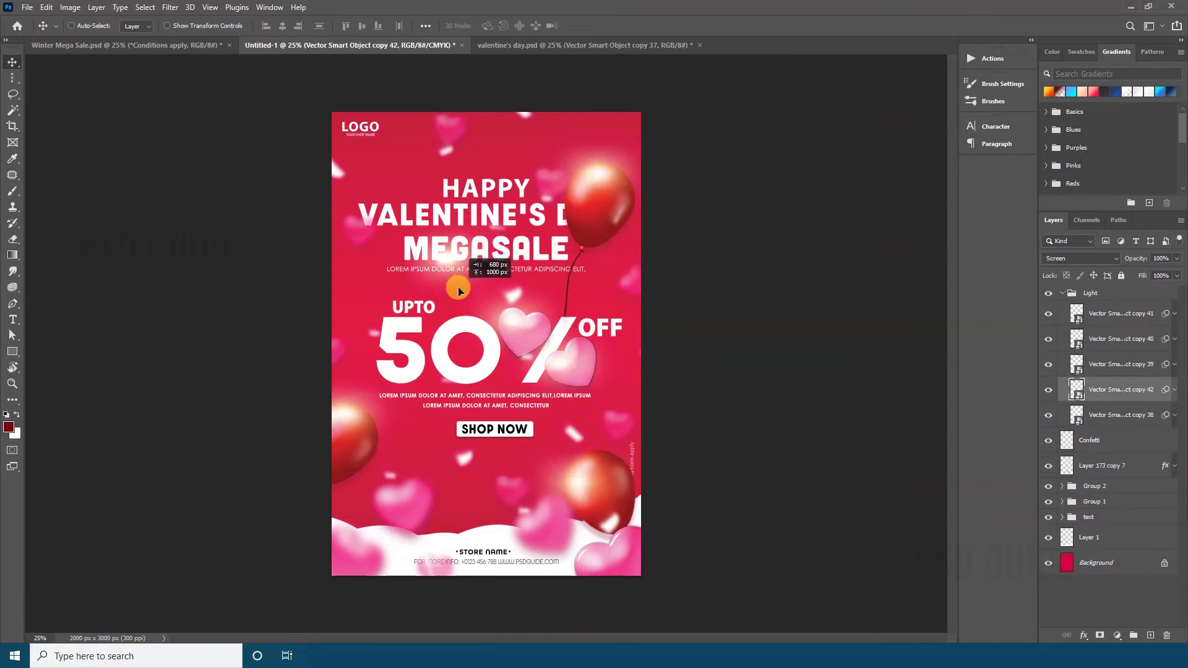
pyautogui.moveTo(468, 268); pyautogui.dragTo(527, 167)
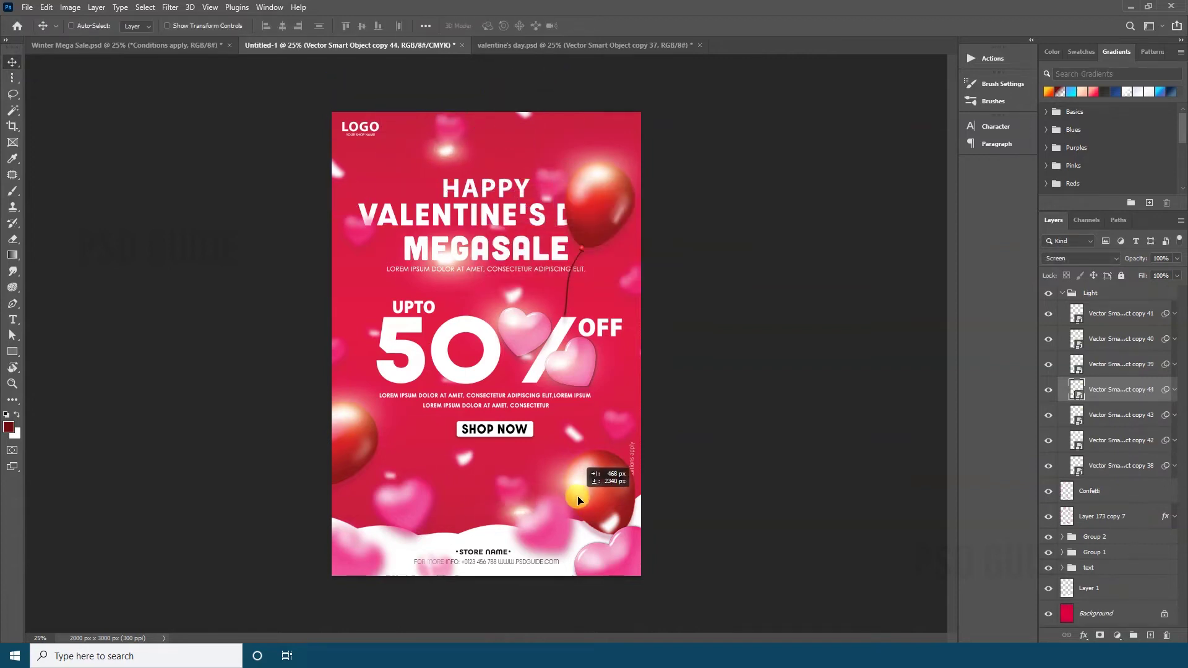
pyautogui.moveTo(578, 499); pyautogui.dragTo(440, 495)
pyautogui.hotkey('ctrl', 'alt', 't')
pyautogui.press('Return')
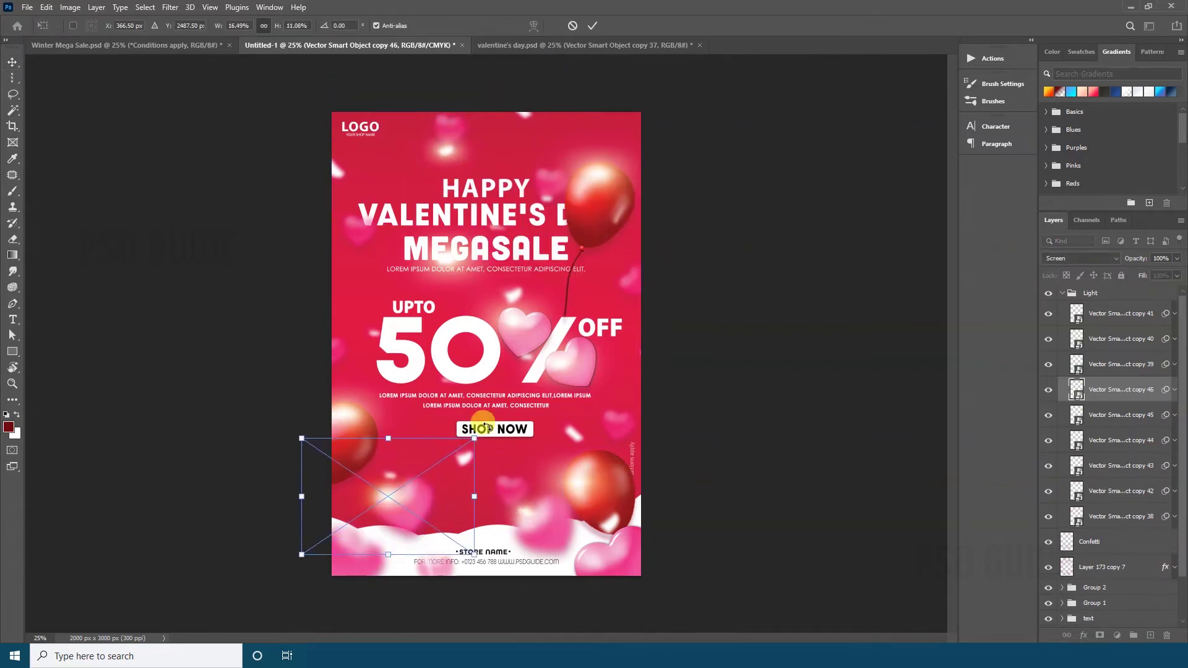
pyautogui.press('Return')
# Copy the "YOUR STORE NAME" text from valentine's day.psd above the headline and place its layer inside the text group
pyautogui.click(562, 46)
pyautogui.moveTo(483, 141); pyautogui.dragTo(532, 192)
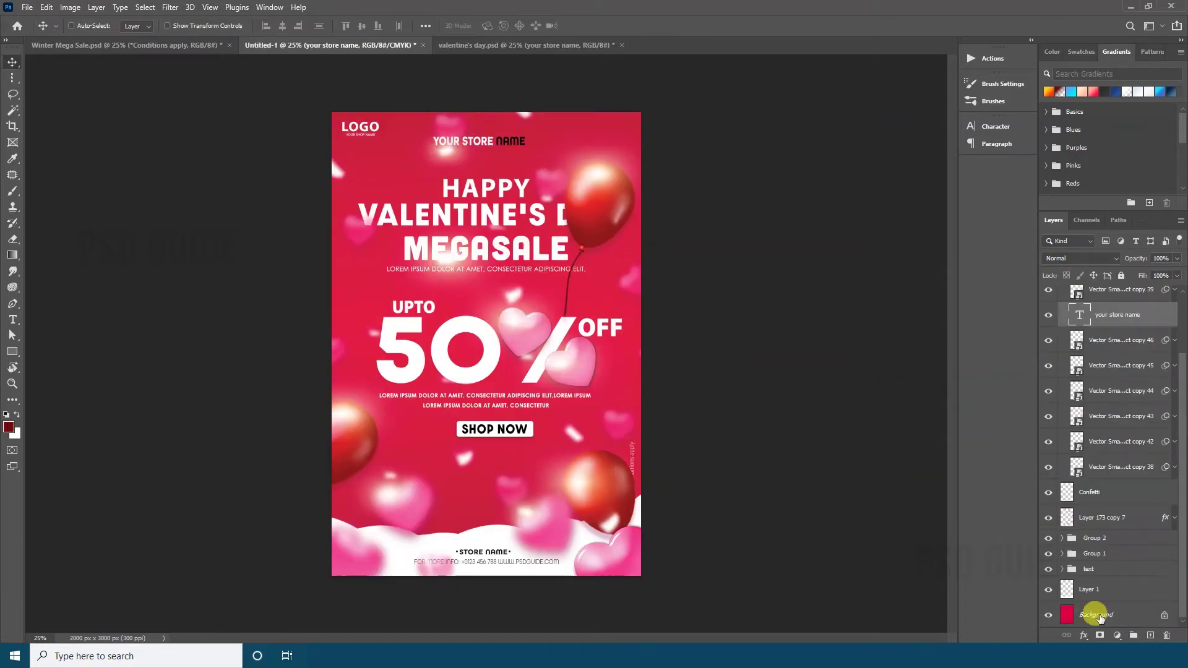
pyautogui.moveTo(1117, 315); pyautogui.dragTo(1064, 569)
# Draw a white-filled rectangle behind the "YOUR STORE NAME" text and centre both horizontally on the poster
pyautogui.press('m')
pyautogui.moveTo(421, 129); pyautogui.dragTo(498, 151)
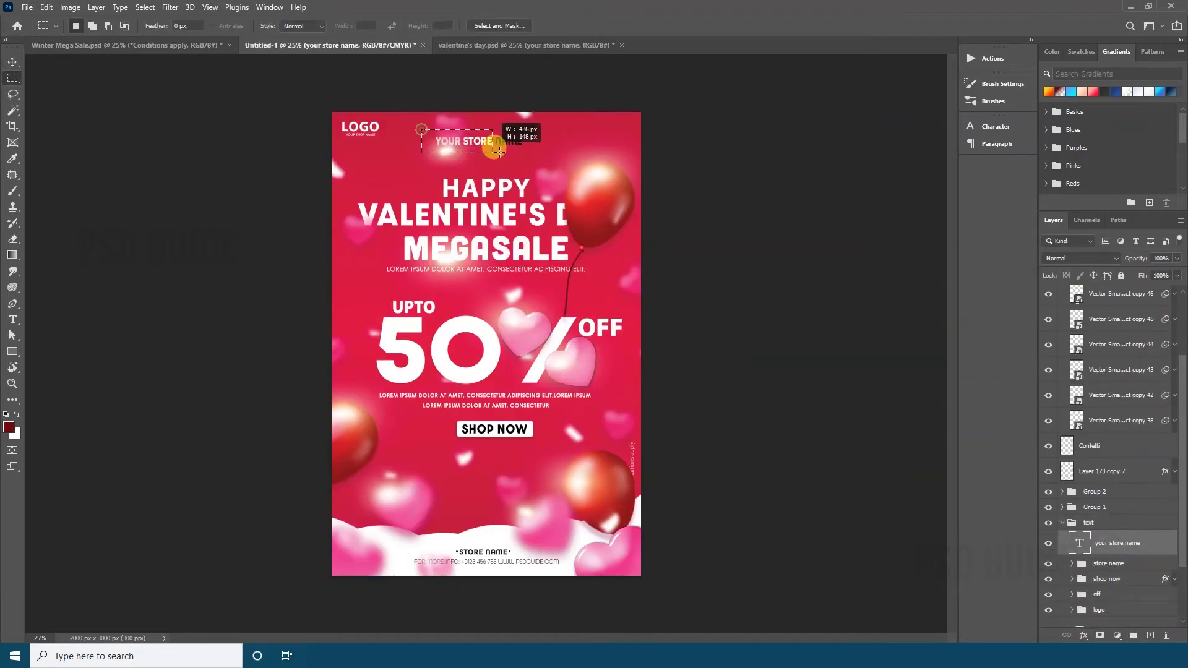
pyautogui.moveTo(1098, 542); pyautogui.dragTo(1111, 572)
pyautogui.keyDown('shift'); pyautogui.click(1116, 542); pyautogui.keyUp('shift')
pyautogui.press('v')
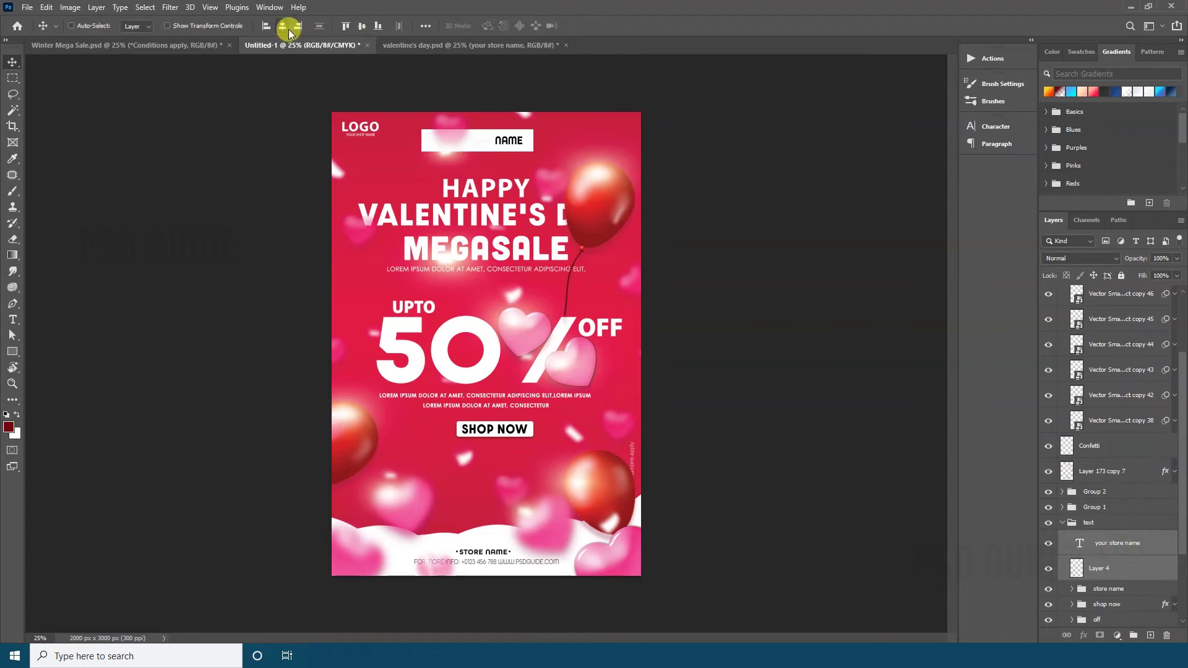
# Recolor the "YOUR STORE NAME" text red and scale it down together with its white box
pyautogui.press('t')
pyautogui.click(493, 25)
pyautogui.click(660, 117)
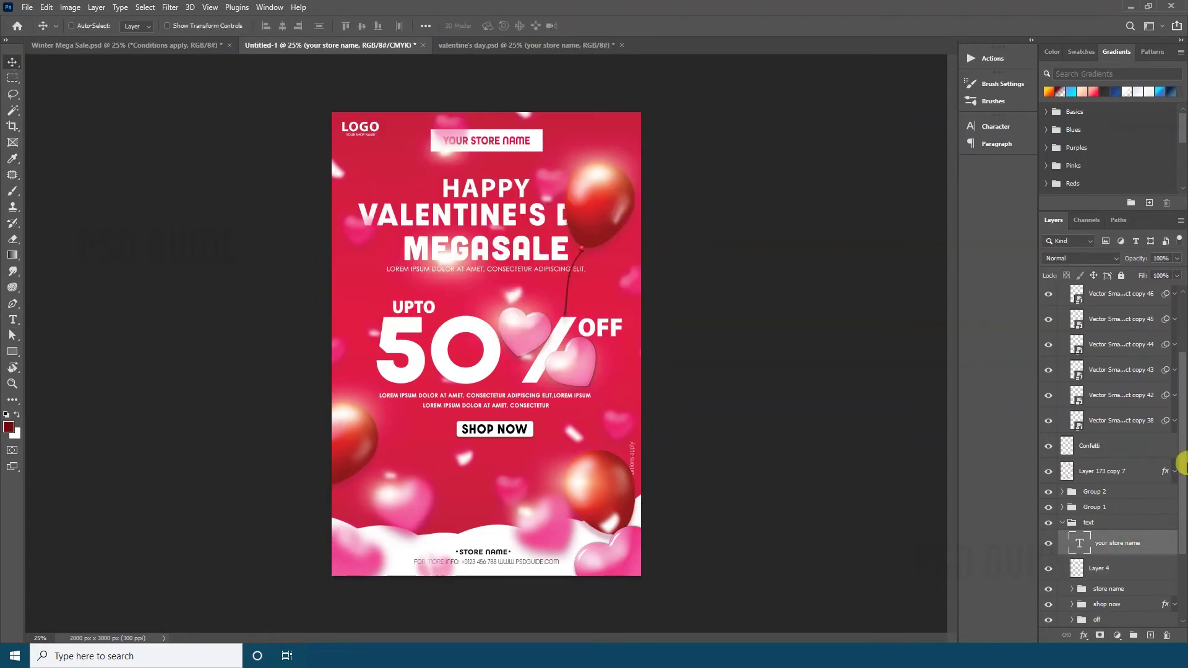
pyautogui.keyDown('ctrl'); pyautogui.click(1121, 561); pyautogui.keyUp('ctrl')
pyautogui.hotkey('ctrl', 'z')
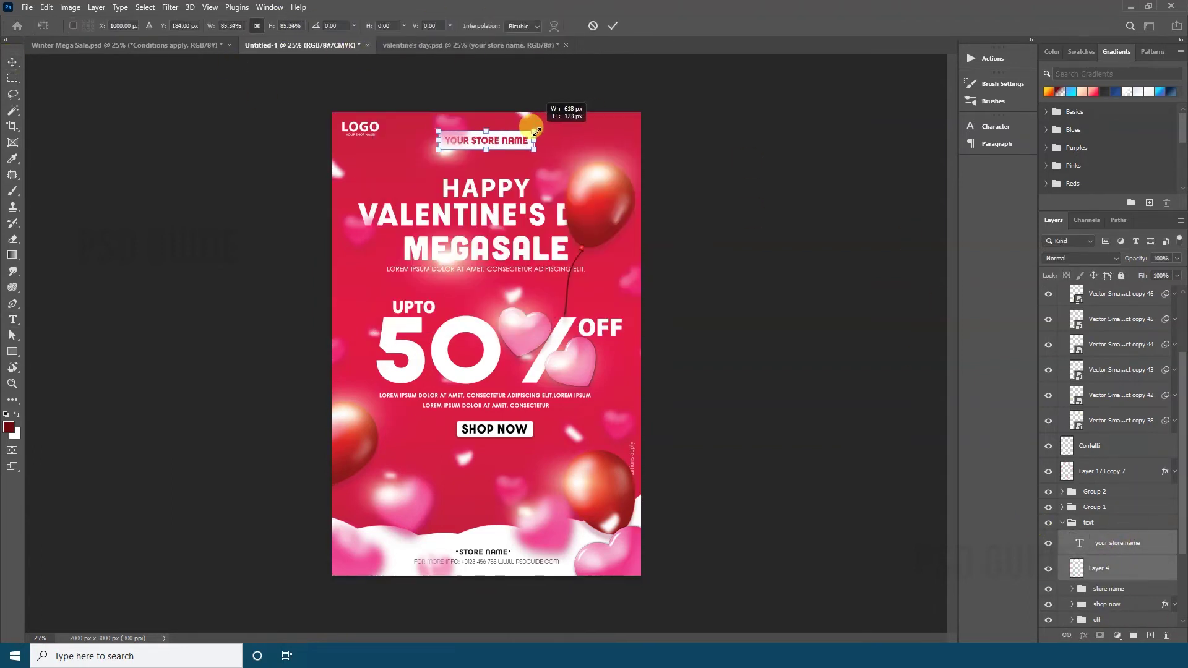
# Collapse the text group and move it to the top of the layer stack, above the Light group
pyautogui.click(1061, 522)
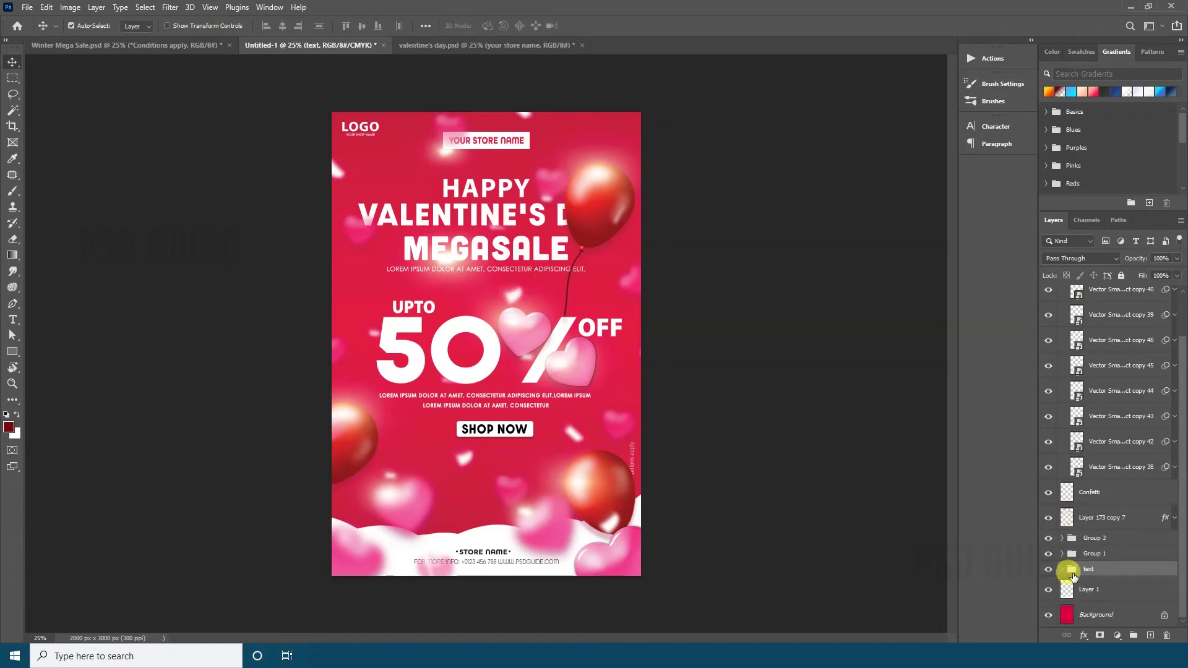
pyautogui.moveTo(1073, 575); pyautogui.dragTo(1055, 305)
pyautogui.click(1057, 354)
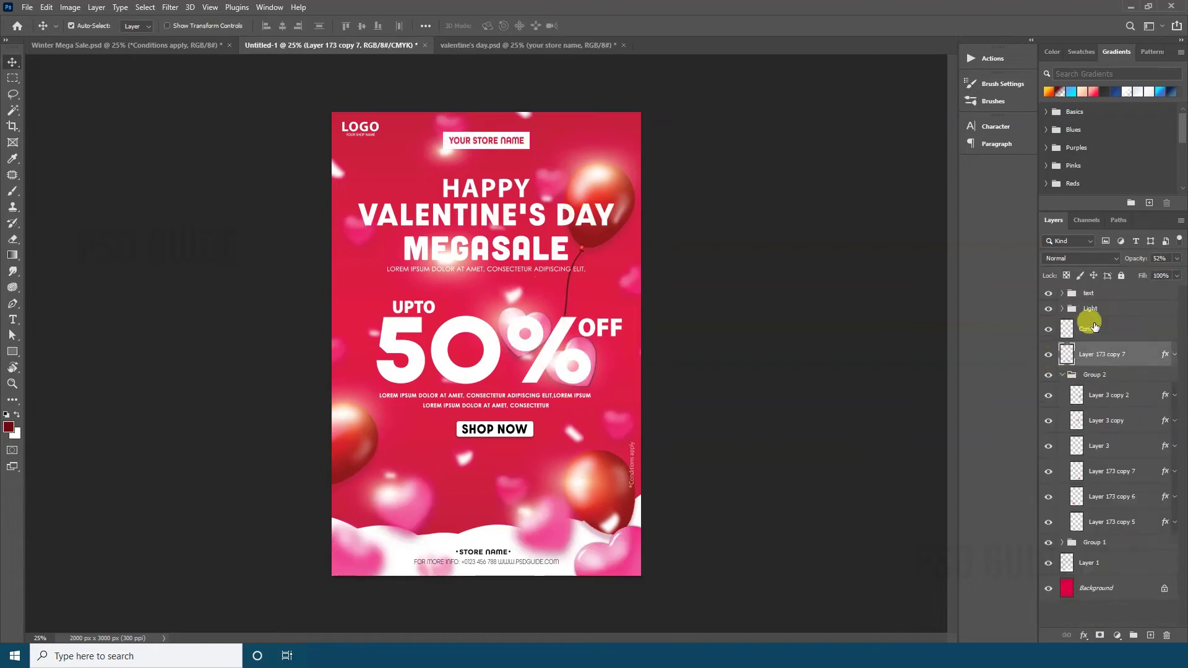
# Move the small blurred hearts layer into Group 2 and rename that group Hrart
pyautogui.moveTo(1119, 349); pyautogui.dragTo(1098, 374)
pyautogui.click(1061, 351)
pyautogui.doubleClick(1098, 349)
pyautogui.write('Hrart')
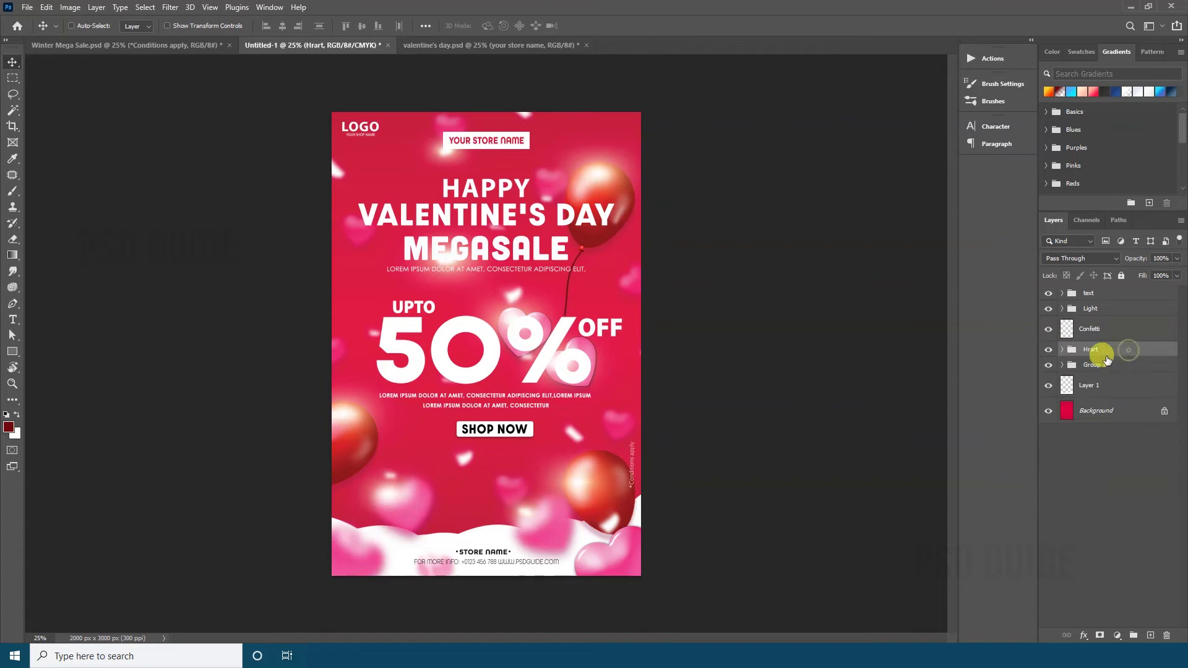
# Rename Group 1 as Balloon, then group the Light, Confetti, Hrart and Balloon layers as Object
pyautogui.doubleClick(1101, 364)
pyautogui.write('Balloon')
pyautogui.keyDown('shift'); pyautogui.click(1088, 308); pyautogui.keyUp('shift')
pyautogui.hotkey('ctrl', 'g')
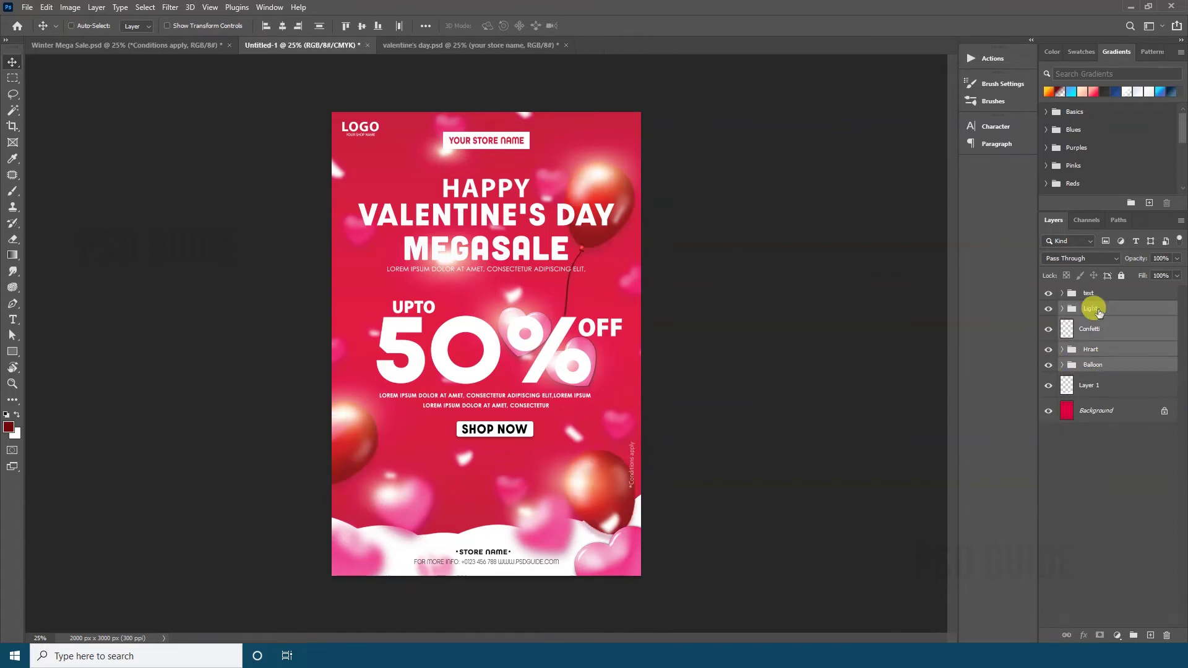
pyautogui.doubleClick(1092, 308)
# Put Layer 1 in its own group and name the group bg
pyautogui.click(1088, 328)
pyautogui.hotkey('ctrl', 'g')
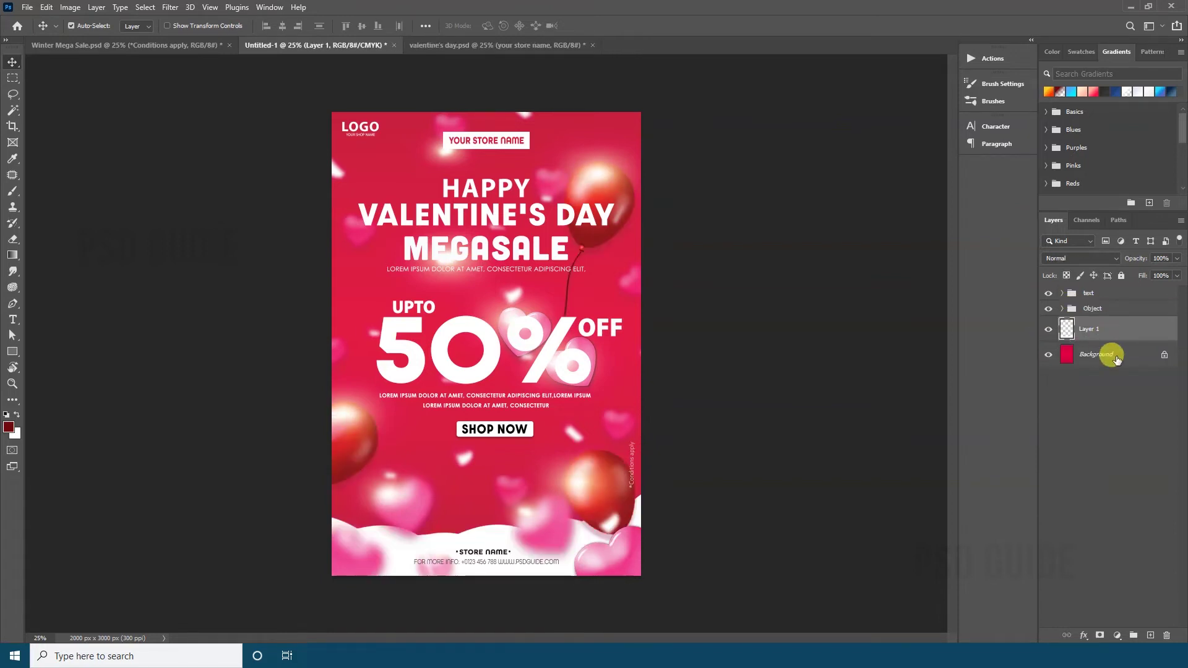
pyautogui.doubleClick(1087, 323)
pyautogui.write('bg')
pyautogui.press('Return')
# Change the "VALENTINE'S DAY" text to the Anton font and scale it to fit the headline width
pyautogui.keyDown('ctrl'); pyautogui.click(504, 214); pyautogui.keyUp('ctrl')
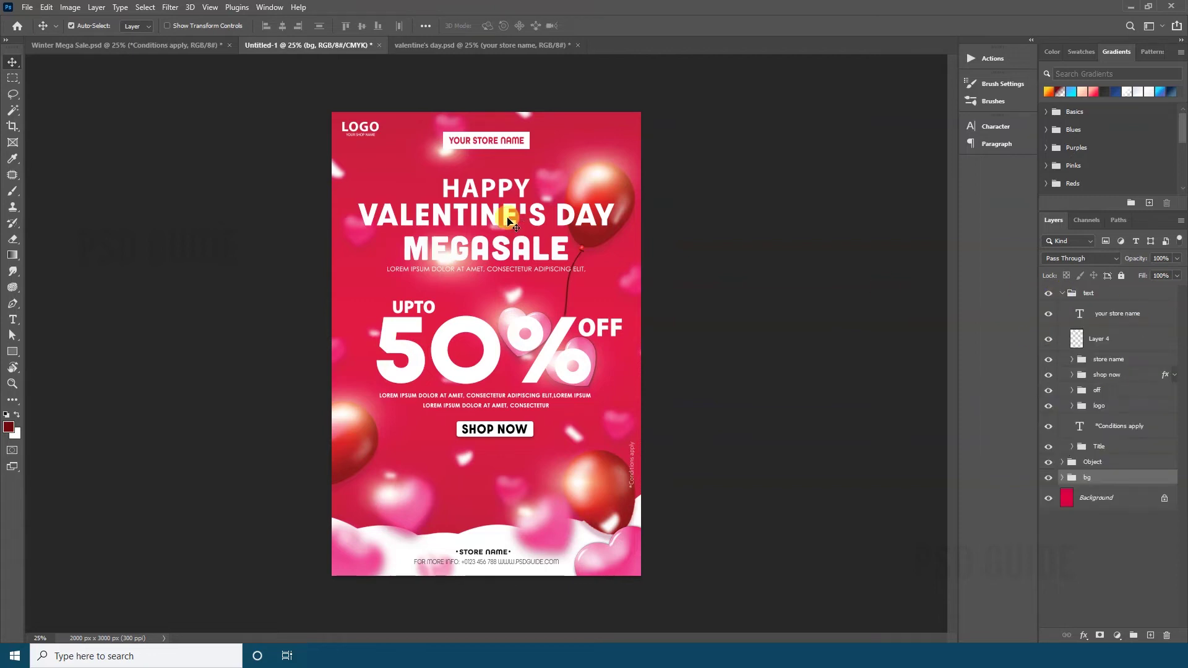
pyautogui.press('t')
pyautogui.click(190, 27)
pyautogui.click(284, 72)
pyautogui.hotkey('ctrl', 't')
pyautogui.moveTo(544, 201); pyautogui.dragTo(611, 198)
pyautogui.press('Return')
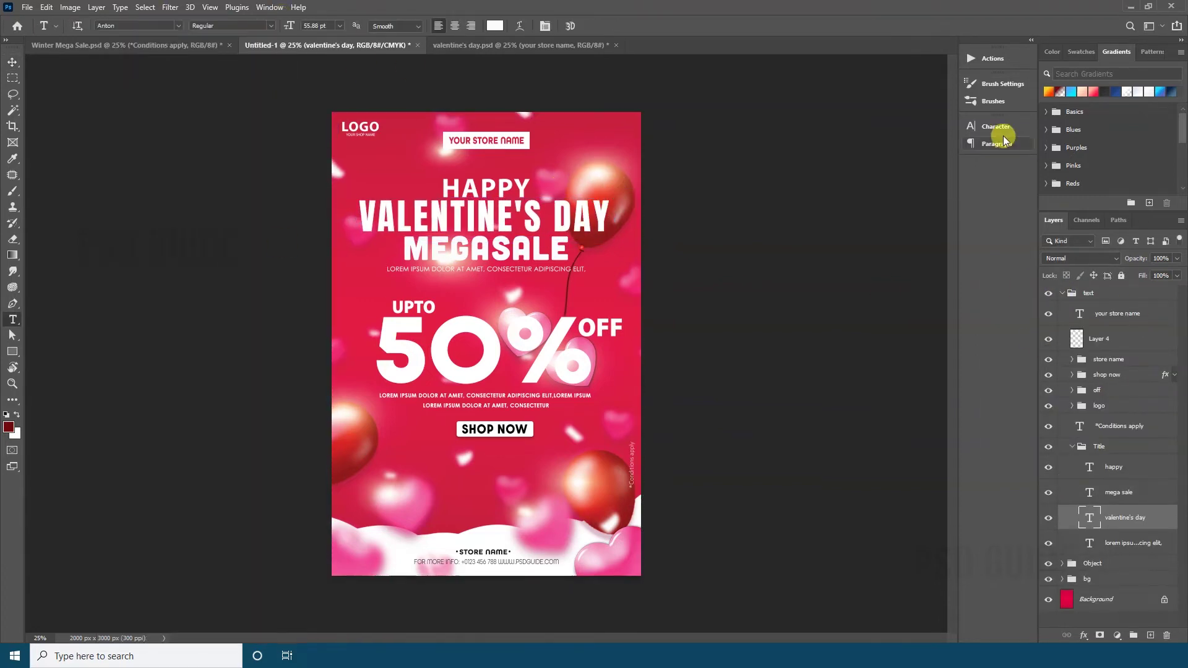
# Set the "VALENTINE'S DAY" tracking to 50 and resize the text to span most of the poster's width
pyautogui.click(995, 126)
pyautogui.click(949, 171)
pyautogui.click(940, 286)
pyautogui.hotkey('ctrl', 't')
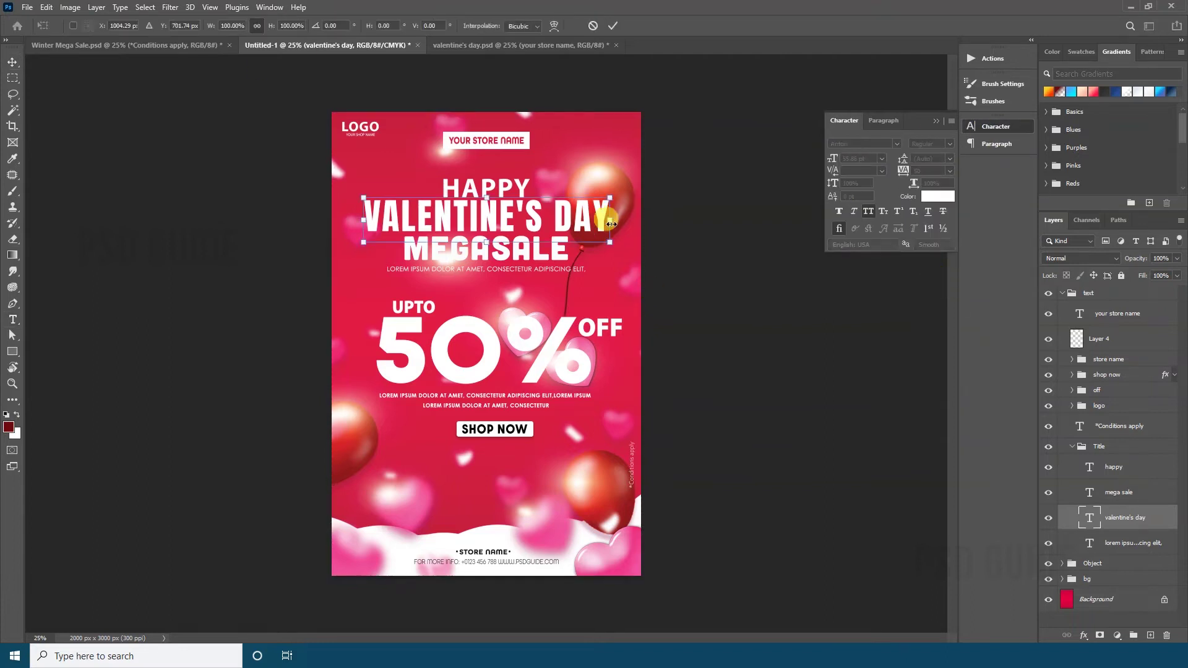
pyautogui.moveTo(605, 200)
pyautogui.mouseDown()
pyautogui.moveTo(635, 186)
pyautogui.moveTo(624, 201)
pyautogui.mouseUp()
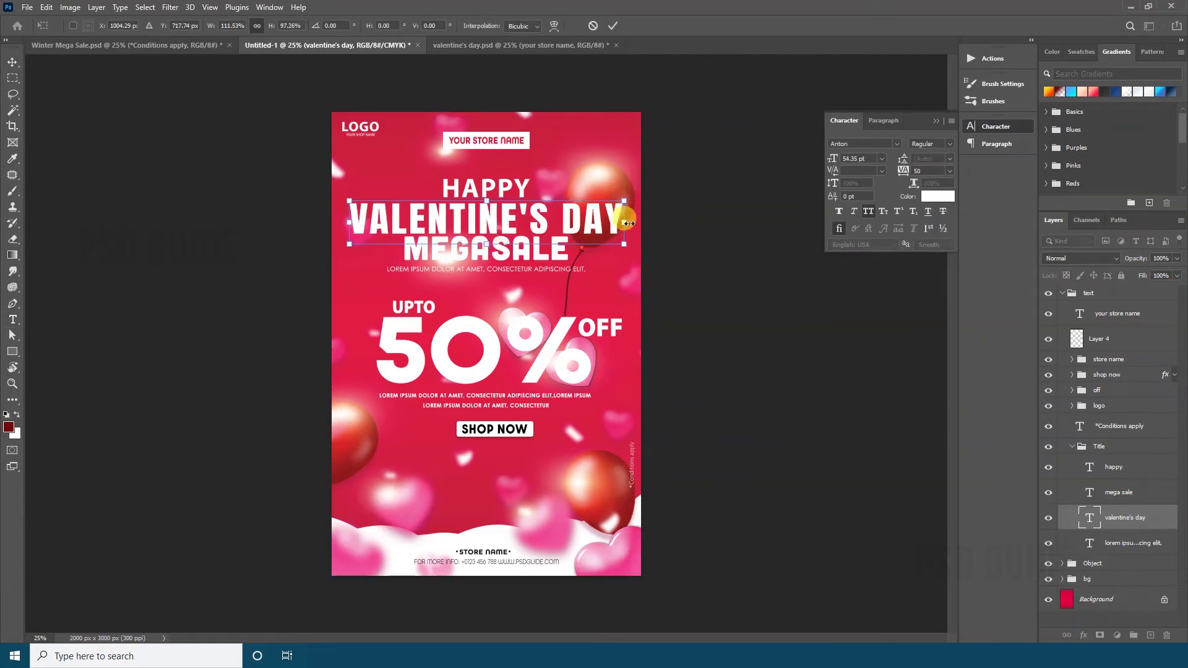
pyautogui.press('Return')
# Change the "HAPPY" text to Anton with 25 tracking and resize it to about 37 pt, centred above "VALENTINE'S DAY"
pyautogui.click(1113, 466)
pyautogui.press('t')
pyautogui.click(179, 26)
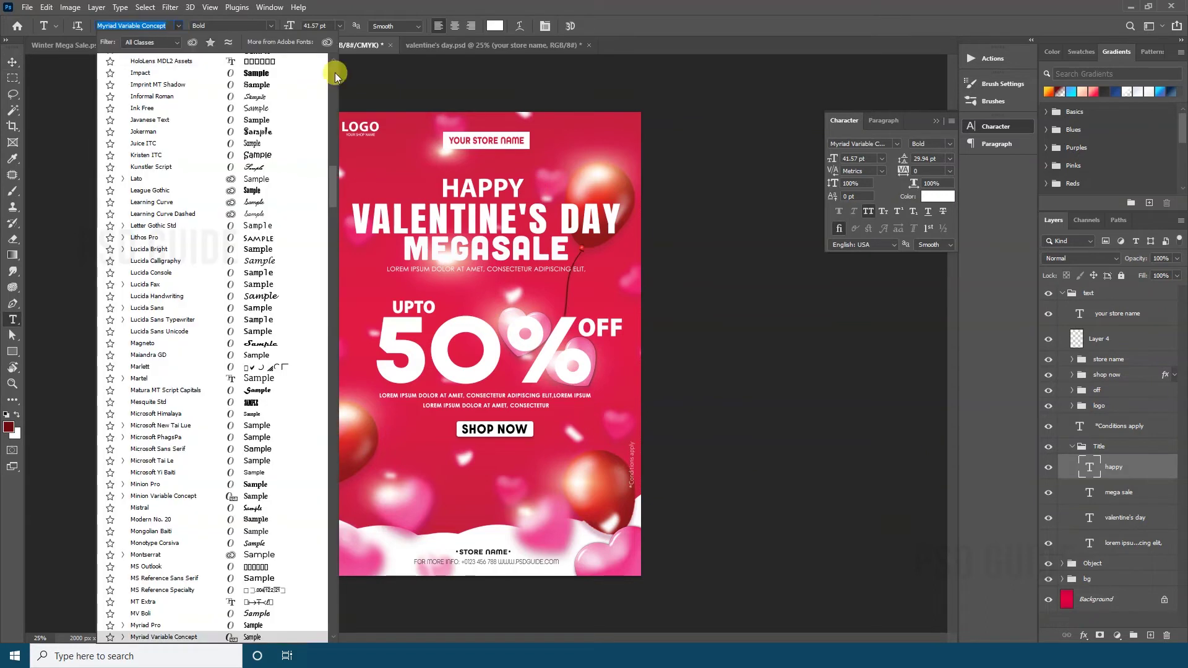
pyautogui.press('Escape')
pyautogui.hotkey('ctrl', 't')
pyautogui.moveTo(523, 178); pyautogui.dragTo(493, 185)
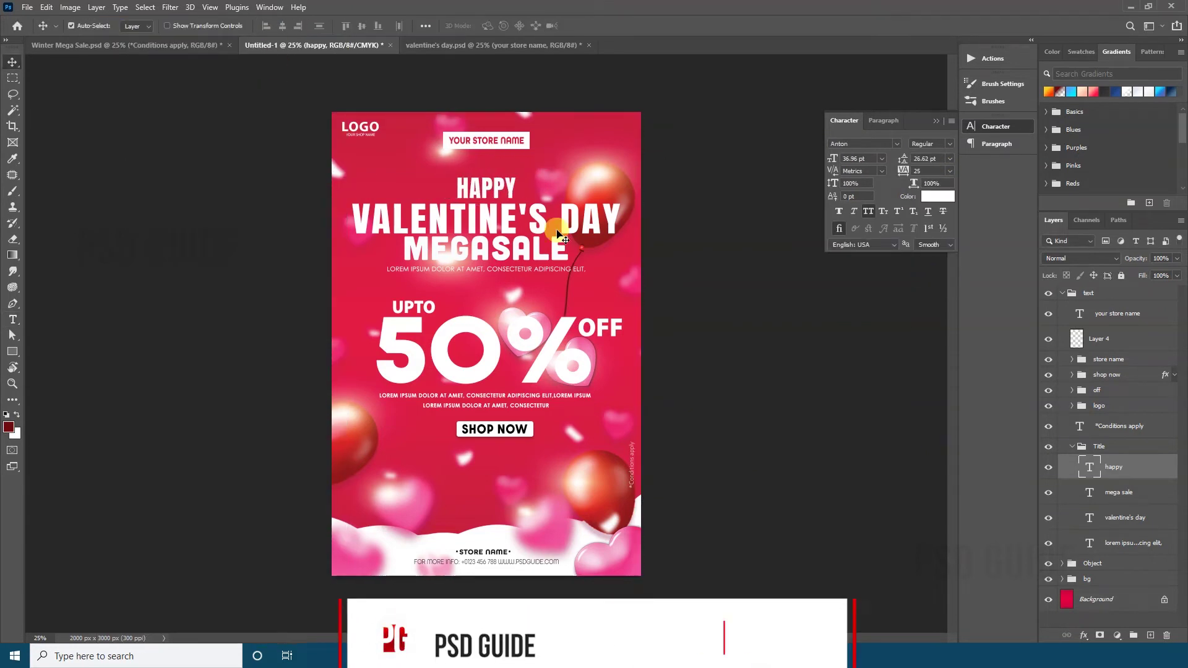
# Place the mega sale layer below the valentine's day layer, then move and resize it together with the lorem ipsum line
pyautogui.moveTo(1118, 492); pyautogui.dragTo(1118, 530)
pyautogui.keyDown('shift'); pyautogui.click(1122, 543); pyautogui.keyUp('shift')
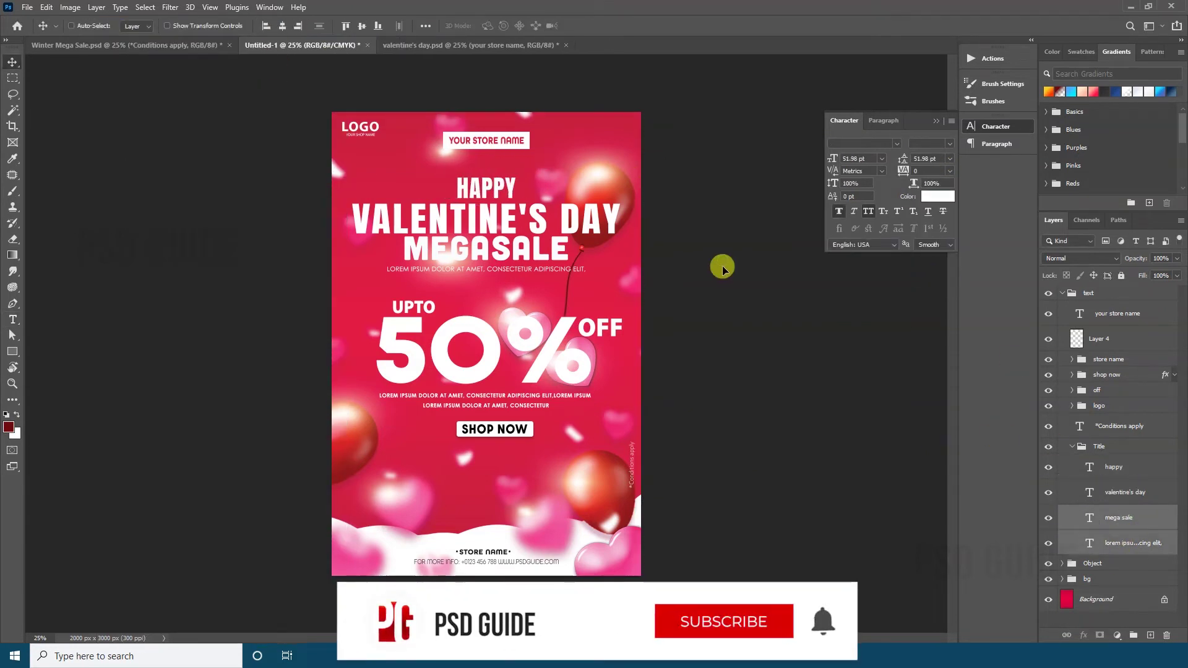
pyautogui.moveTo(721, 267); pyautogui.dragTo(719, 274)
pyautogui.hotkey('ctrl', 't')
pyautogui.moveTo(585, 241); pyautogui.dragTo(591, 239)
pyautogui.press('Return')
# Adjust the title text's position, moving "HAPPY" and "VALENTINE'S DAY" up toward the store name box
pyautogui.click(1123, 517)
pyautogui.click(1072, 447)
pyautogui.moveTo(552, 290); pyautogui.dragTo(578, 239)
pyautogui.click(1071, 446)
# Hide the lorem ipsum line under the title and enlarge the "MEGASALE" text to about 60.8 pt
pyautogui.click(1048, 543)
pyautogui.click(1118, 517)
pyautogui.hotkey('ctrl', 't')
pyautogui.press('Return')
pyautogui.hotkey('ctrl', 't')
pyautogui.press('Return')
# Add a white-filled rectangle on a new layer behind "MEGASALE" and shrink it to about the headline's width
pyautogui.press('m')
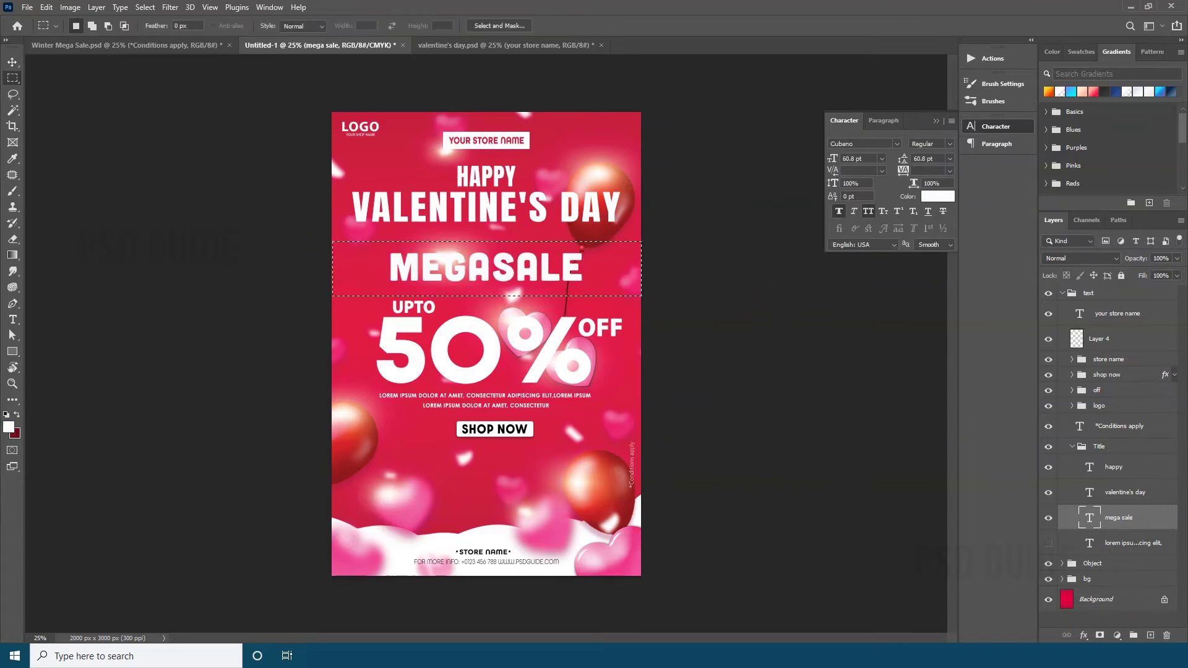
pyautogui.hotkey('ctrl', 'shift', 'alt', 'n')
pyautogui.moveTo(1118, 517); pyautogui.dragTo(1126, 543)
pyautogui.hotkey('alt', 'BackSpace')
pyautogui.hotkey('ctrl', 'd')
pyautogui.hotkey('ctrl', 't')
pyautogui.moveTo(641, 241); pyautogui.dragTo(619, 244)
pyautogui.press('Return')
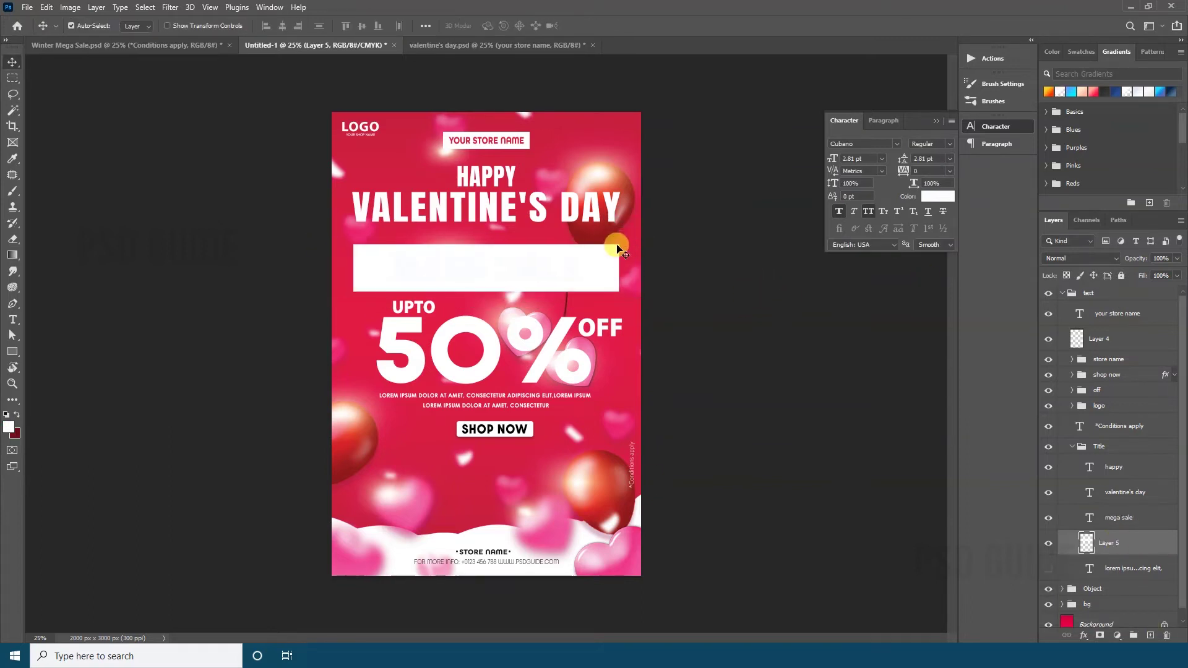
# Recolor the "MEGASALE" text red and scale it down together with its white box
pyautogui.keyDown('ctrl'); pyautogui.click(1125, 524); pyautogui.keyUp('ctrl')
pyautogui.click(937, 196)
pyautogui.click(645, 117)
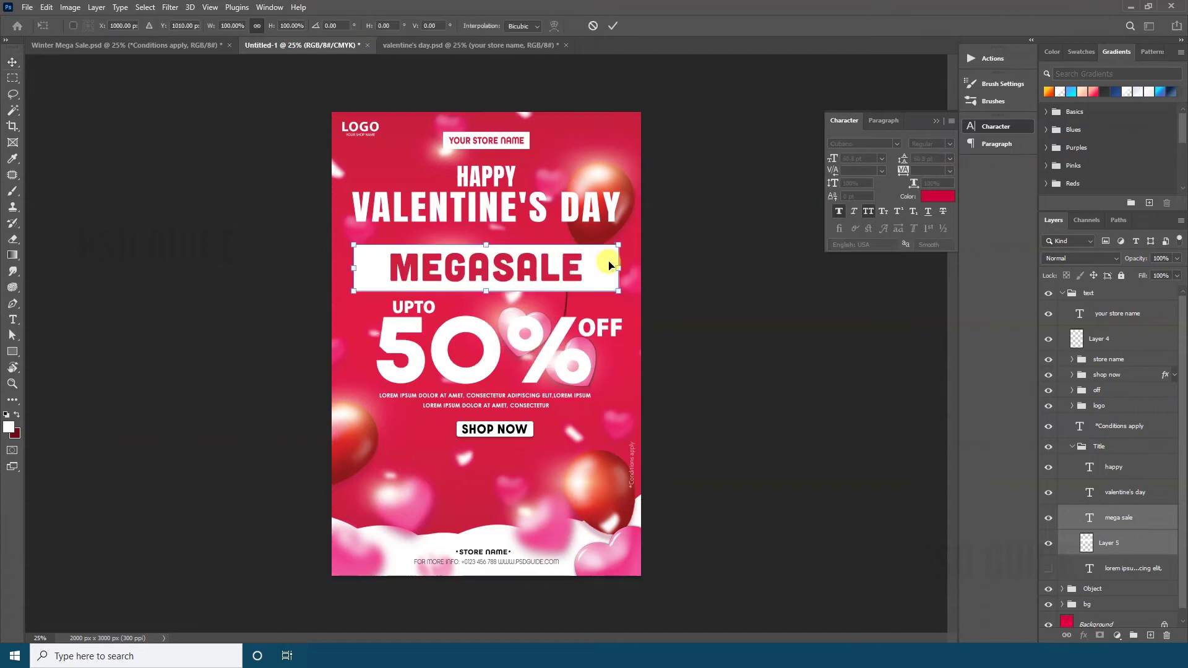
pyautogui.hotkey('ctrl', 't')
pyautogui.moveTo(619, 245); pyautogui.dragTo(587, 250)
pyautogui.press('Return')
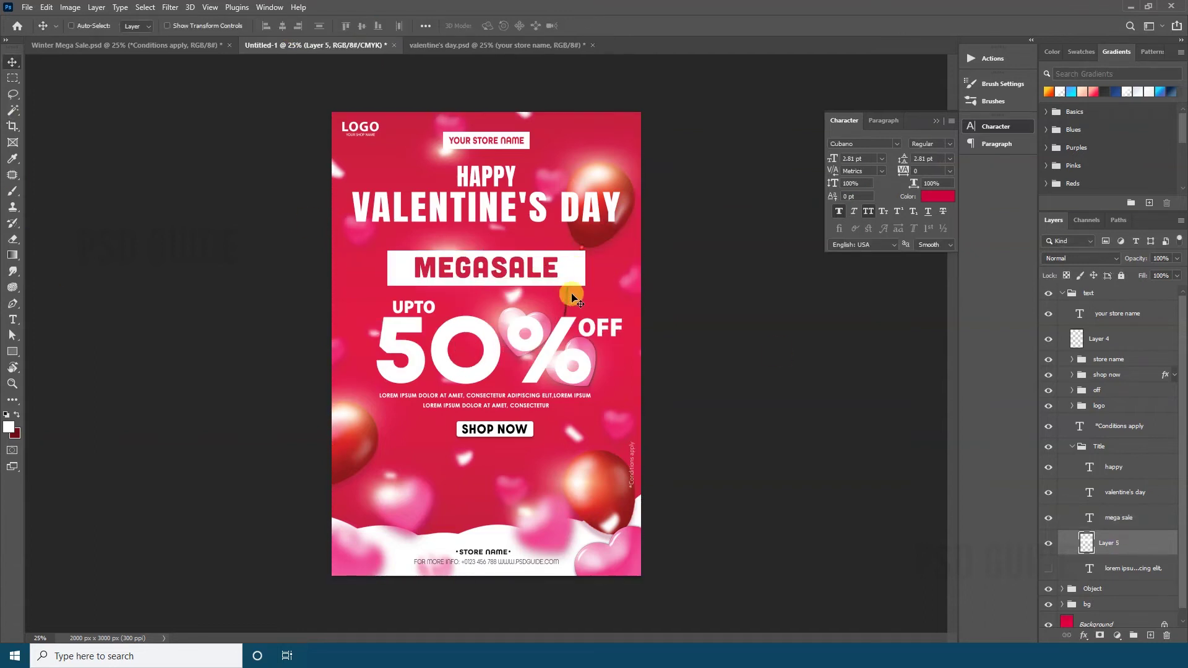
# Close the character settings and enlarge only the "MEGASALE" text to about 1242 px wide
pyautogui.click(996, 126)
pyautogui.click(1118, 517)
pyautogui.hotkey('ctrl', 't')
pyautogui.moveTo(561, 252); pyautogui.dragTo(581, 237)
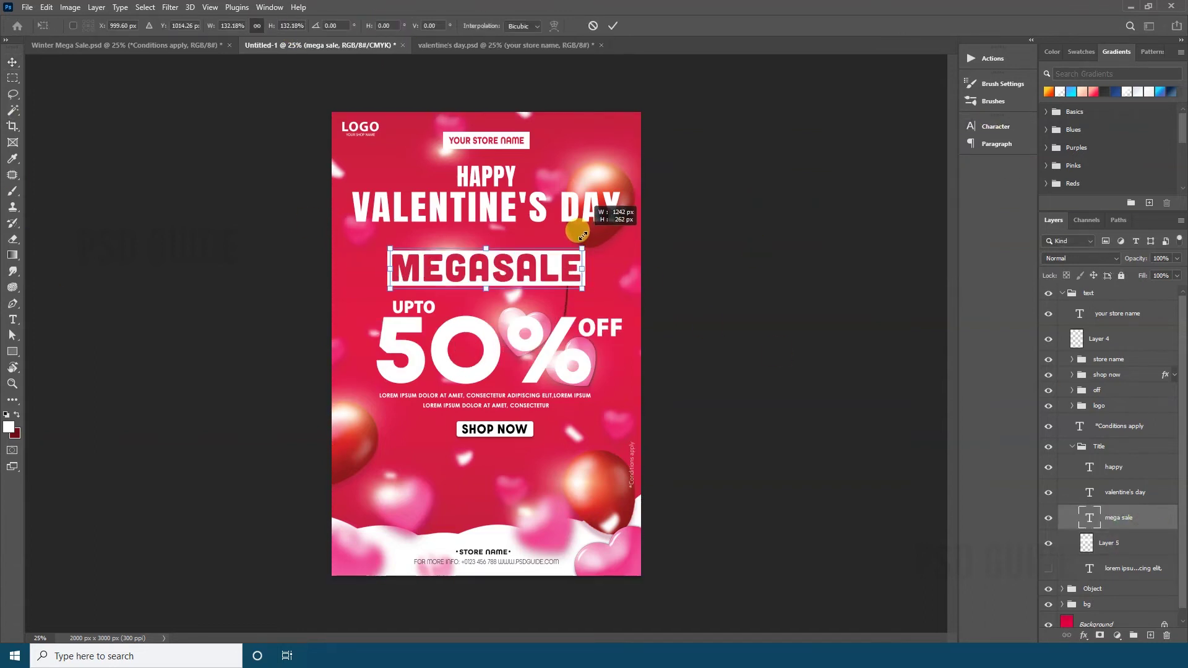
pyautogui.press('Return')
# Hide the white box, add a 24 px white outside stroke to "MEGASALE", and scale the text up slightly
pyautogui.click(1047, 542)
pyautogui.doubleClick(1141, 517)
pyautogui.click(727, 219)
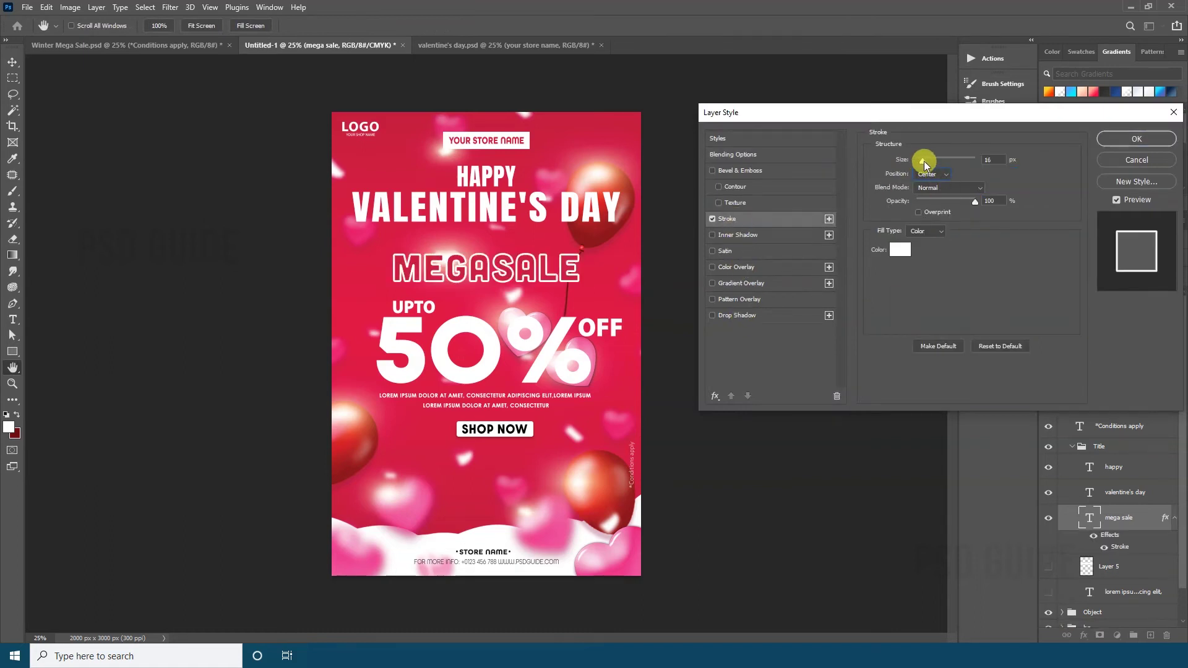
pyautogui.moveTo(923, 160); pyautogui.dragTo(925, 161)
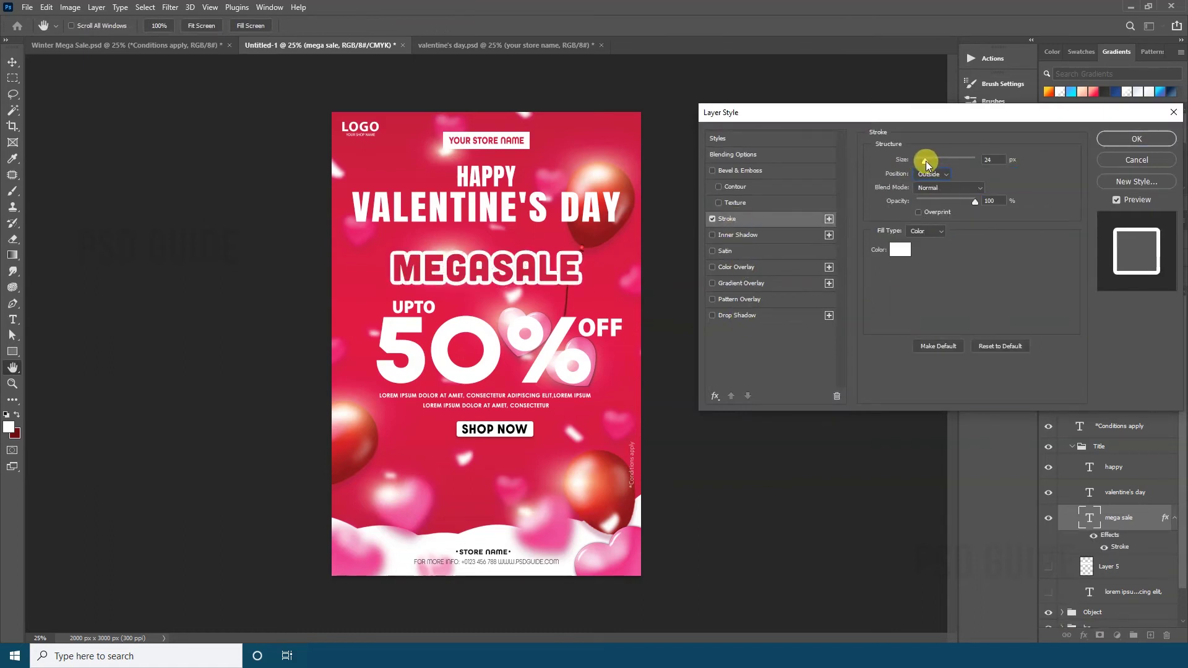
pyautogui.press('Return')
pyautogui.hotkey('ctrl', 't')
pyautogui.moveTo(582, 250)
pyautogui.mouseDown()
pyautogui.moveTo(591, 224)
pyautogui.moveTo(588, 244)
pyautogui.mouseUp()
pyautogui.press('Return')
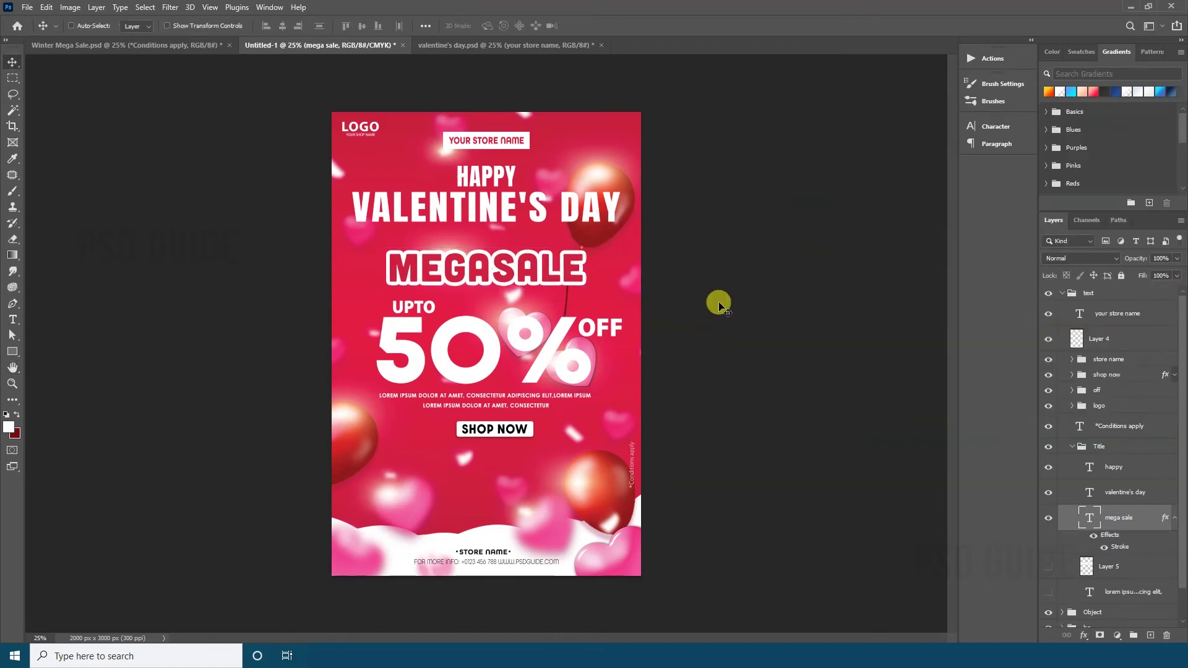
# Move the off and shop now groups down together to open space below the headline
pyautogui.click(1106, 375)
pyautogui.keyDown('shift'); pyautogui.click(1097, 390); pyautogui.keyUp('shift')
pyautogui.moveTo(693, 337); pyautogui.dragTo(662, 366)
pyautogui.hotkey('ctrl', 'z')
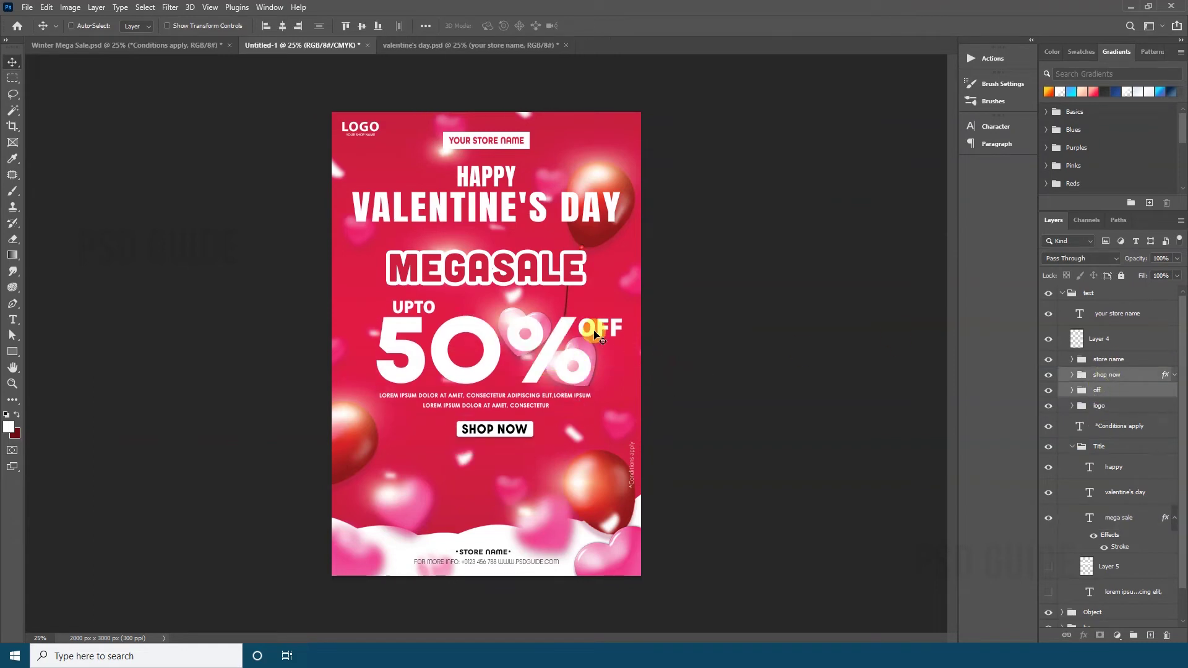
pyautogui.moveTo(595, 334); pyautogui.dragTo(597, 370)
# Move the outlined "MEGASALE" text down closer to the discount and edit it to read "MEGA SALE"
pyautogui.click(1174, 517)
pyautogui.click(1120, 517)
pyautogui.moveTo(671, 298); pyautogui.dragTo(671, 323)
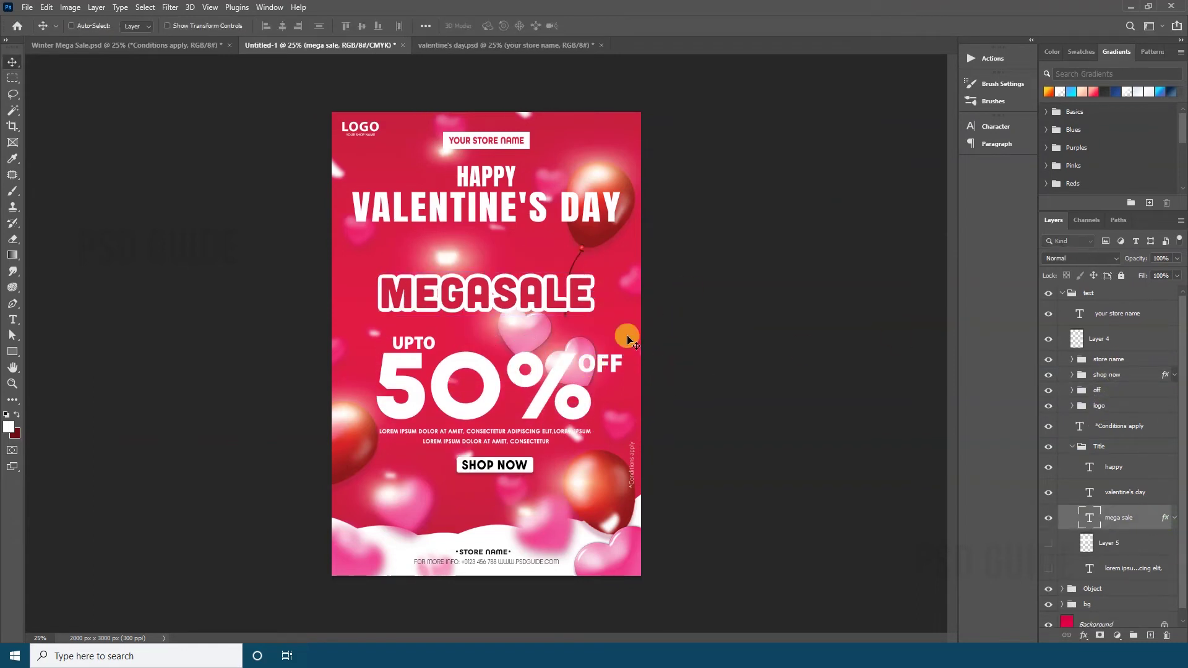
pyautogui.doubleClick(530, 303)
pyautogui.hotkey('ctrl', 'Return')
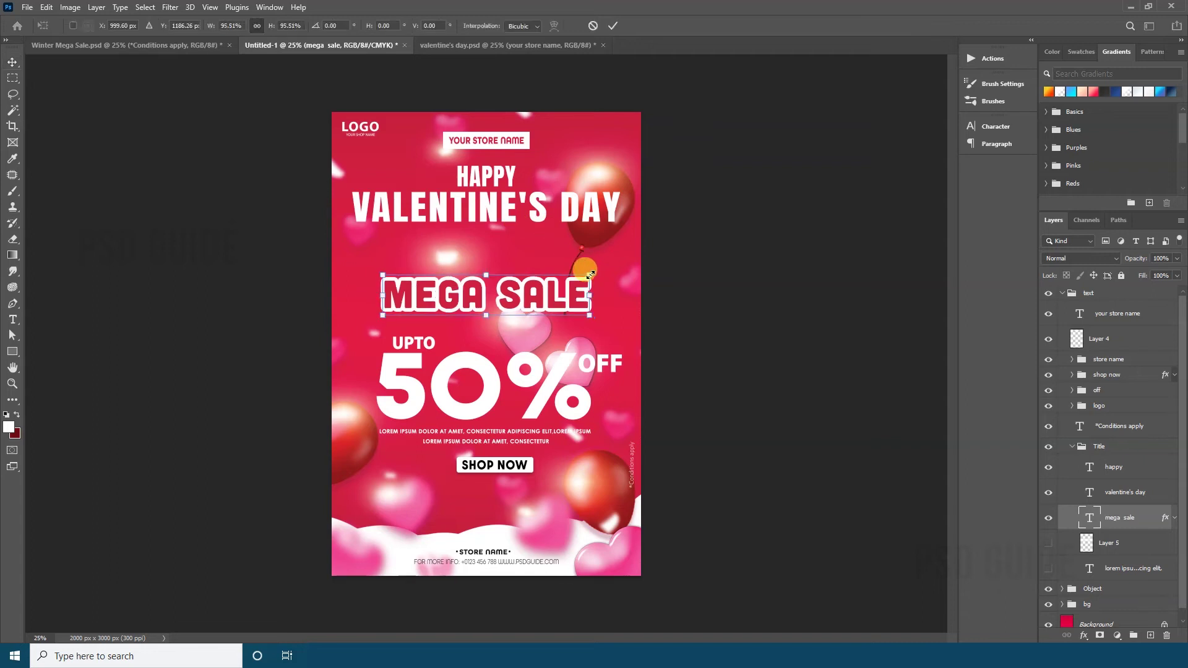
# Split the "MEGA SALE" text into separate "MEGA" and "SALE" layers, stacked on two offset lines, and resize both together
pyautogui.doubleClick(547, 295)
pyautogui.press('BackSpace')
pyautogui.hotkey('ctrl', 'Return')
pyautogui.moveTo(559, 334); pyautogui.dragTo(559, 307)
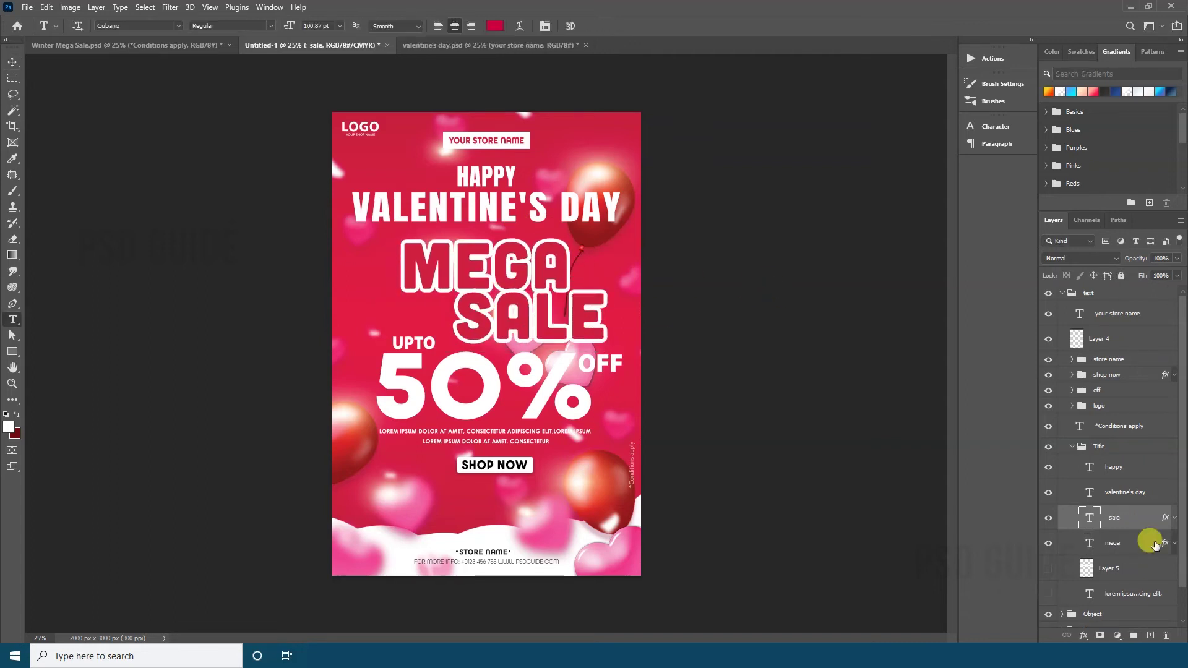
pyautogui.keyDown('shift'); pyautogui.click(1148, 543); pyautogui.keyUp('shift')
pyautogui.moveTo(569, 247)
pyautogui.mouseDown()
pyautogui.moveTo(577, 242)
pyautogui.moveTo(538, 252)
pyautogui.moveTo(564, 255)
pyautogui.mouseUp()
# Thicken the white outside stroke on "MEGA" and apply the same layer style to "SALE"
pyautogui.click(1135, 547)
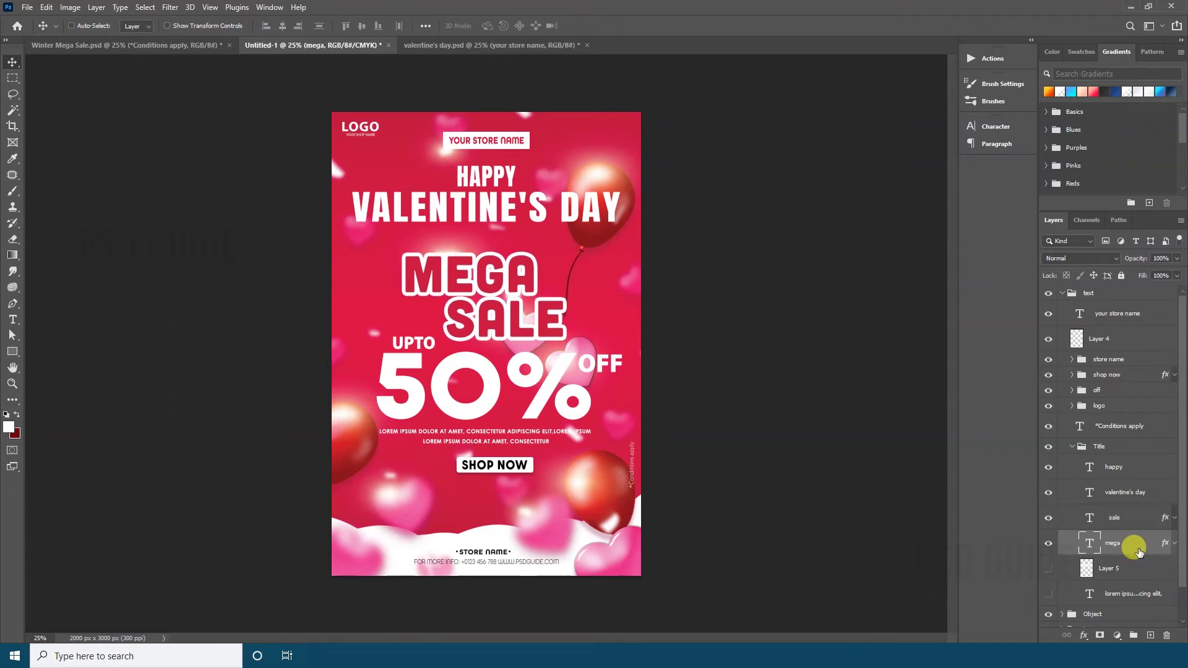
pyautogui.doubleClick(1137, 547)
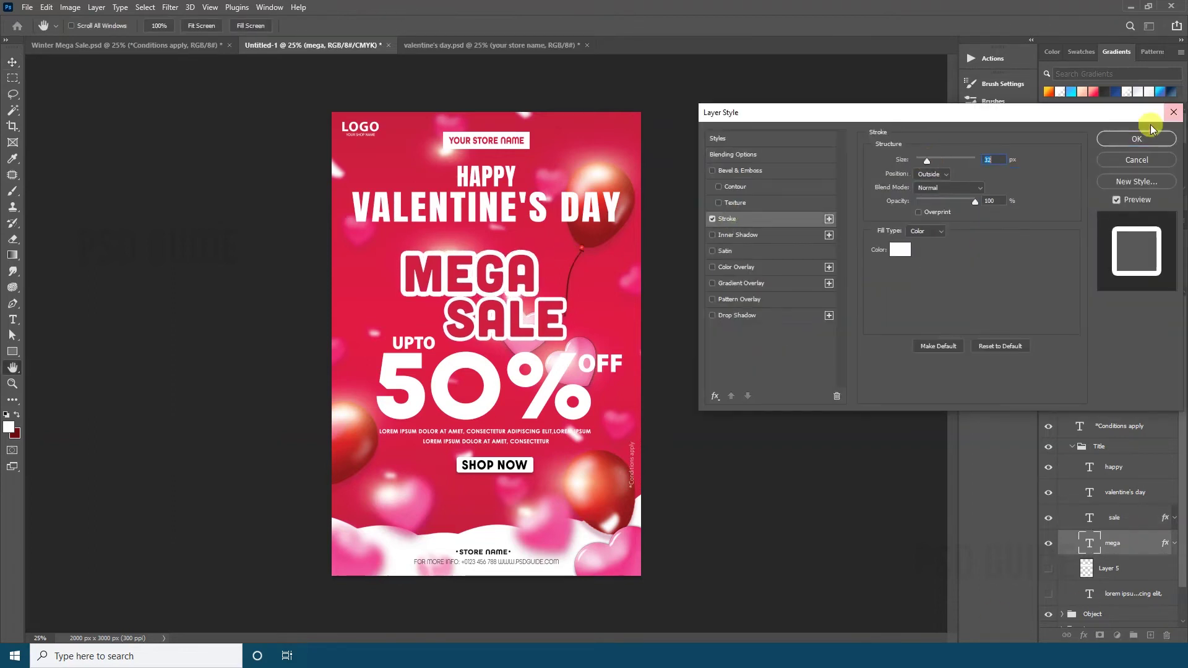
pyautogui.click(1136, 138)
pyautogui.rightClick(1113, 518)
pyautogui.click(1001, 510)
pyautogui.keyDown('ctrl'); pyautogui.click(1118, 543); pyautogui.keyUp('ctrl')
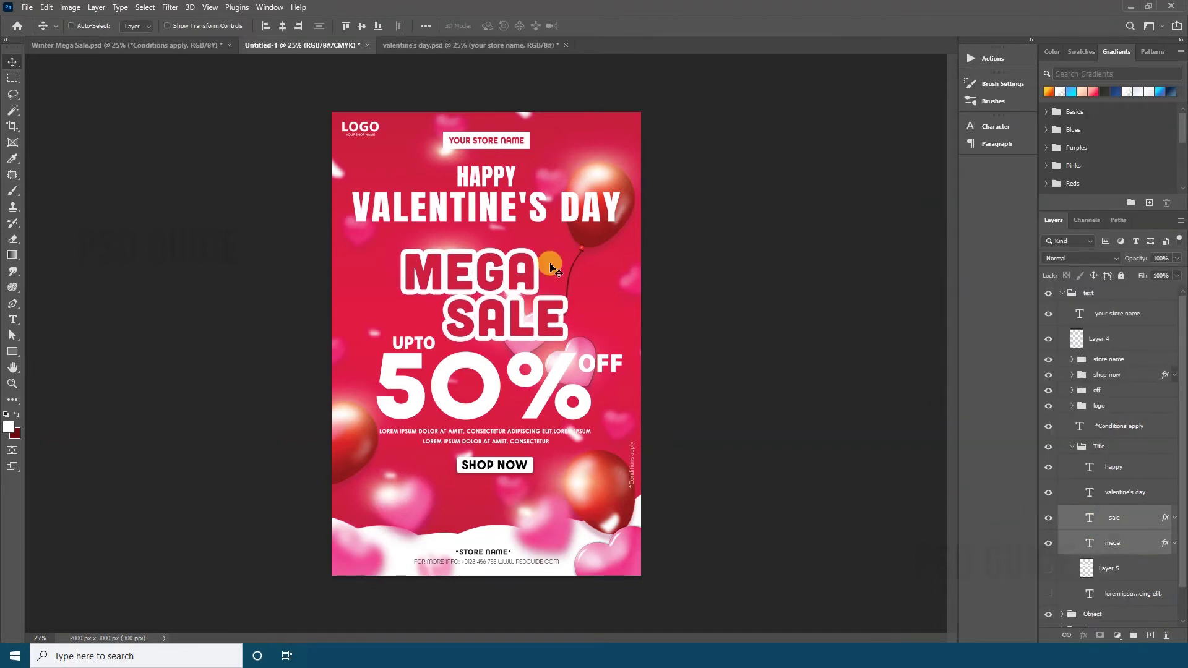
# Scale "MEGA" and "SALE" slightly as a pair and tighten their position above the discount text
pyautogui.hotkey('ctrl', 't')
pyautogui.moveTo(563, 254); pyautogui.dragTo(565, 251)
pyautogui.press('Return')
pyautogui.moveTo(566, 335); pyautogui.dragTo(569, 329)
# Hide "MEGA", "SALE" and the Light group, and bring the two pink hearts above the discount to the front of all layers
pyautogui.moveTo(1048, 517); pyautogui.dragTo(1048, 543)
pyautogui.keyDown('ctrl'); pyautogui.click(542, 339); pyautogui.keyUp('ctrl')
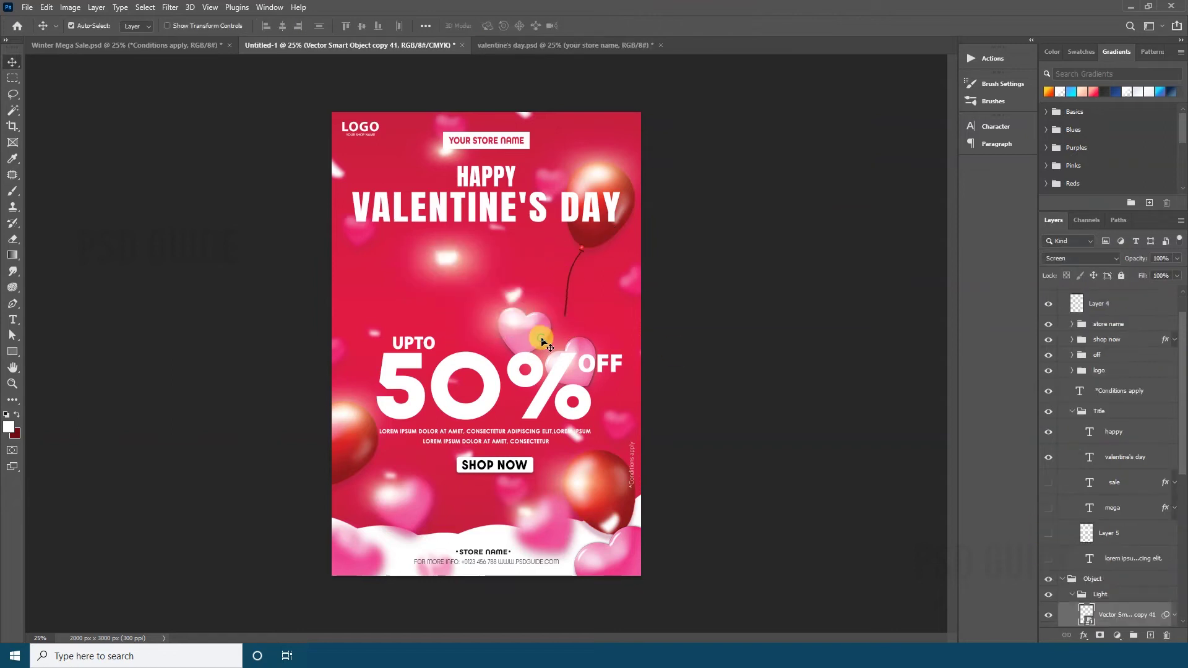
pyautogui.click(1048, 593)
pyautogui.click(1071, 593)
pyautogui.keyDown('ctrl'); pyautogui.click(529, 337); pyautogui.keyUp('ctrl')
pyautogui.keyDown('ctrl'); pyautogui.keyDown('shift'); pyautogui.click(583, 343); pyautogui.keyUp('shift'); pyautogui.keyUp('ctrl')
pyautogui.hotkey('ctrl', ']')
pyautogui.hotkey('ctrl', 'shift', ']')
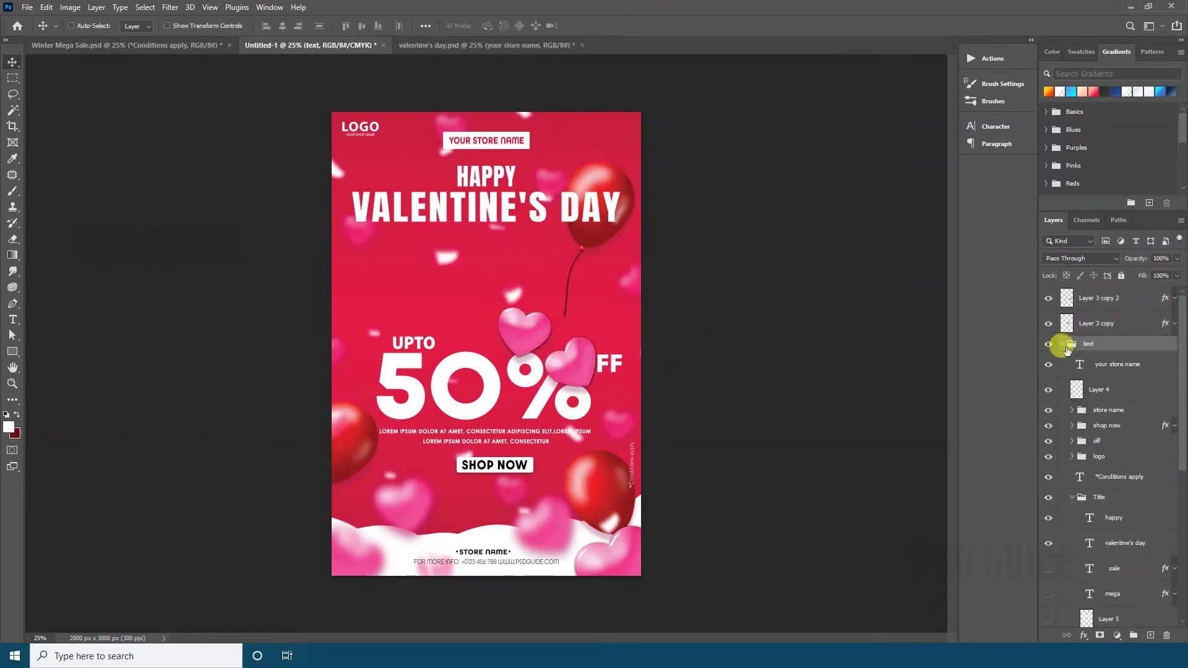
# Group the two front hearts, name the group "Heart" and collapse the text group
pyautogui.hotkey('ctrl', 'g')
pyautogui.doubleClick(1094, 293)
pyautogui.write('Heart')
pyautogui.click(1062, 324)
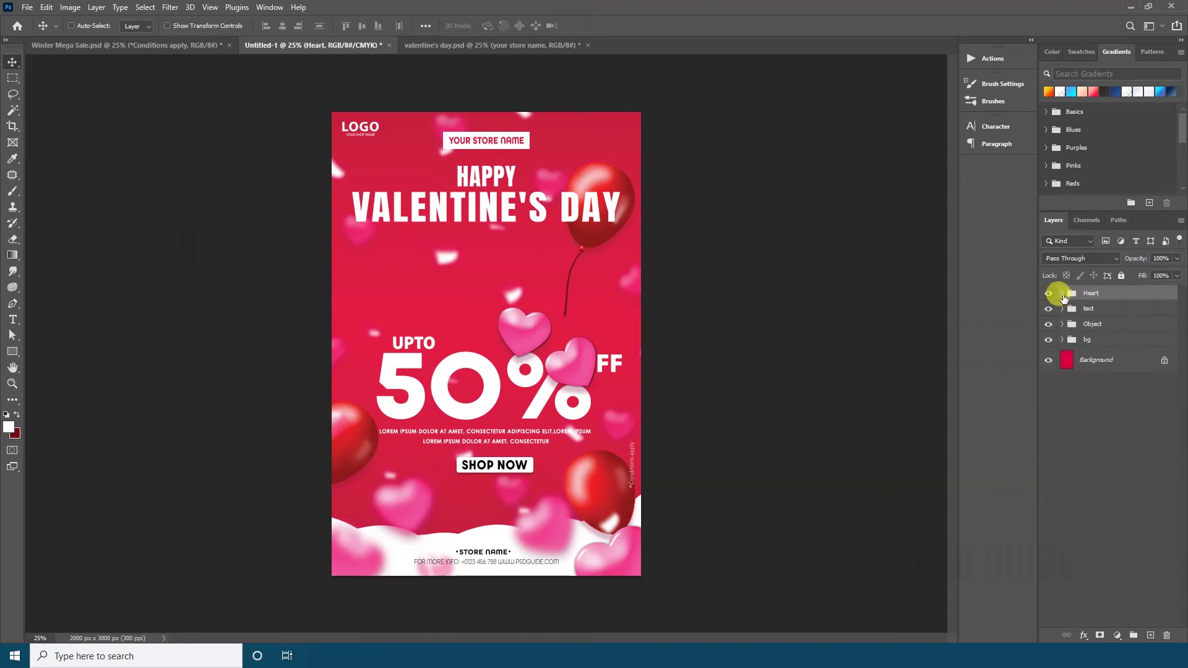
# Move the two hearts in the Heart group down so they overlap the percent sign of "50%"
pyautogui.click(1061, 294)
pyautogui.click(1107, 313)
pyautogui.moveTo(639, 351); pyautogui.dragTo(639, 387)
pyautogui.moveTo(545, 339); pyautogui.dragTo(548, 375)
pyautogui.click(1062, 293)
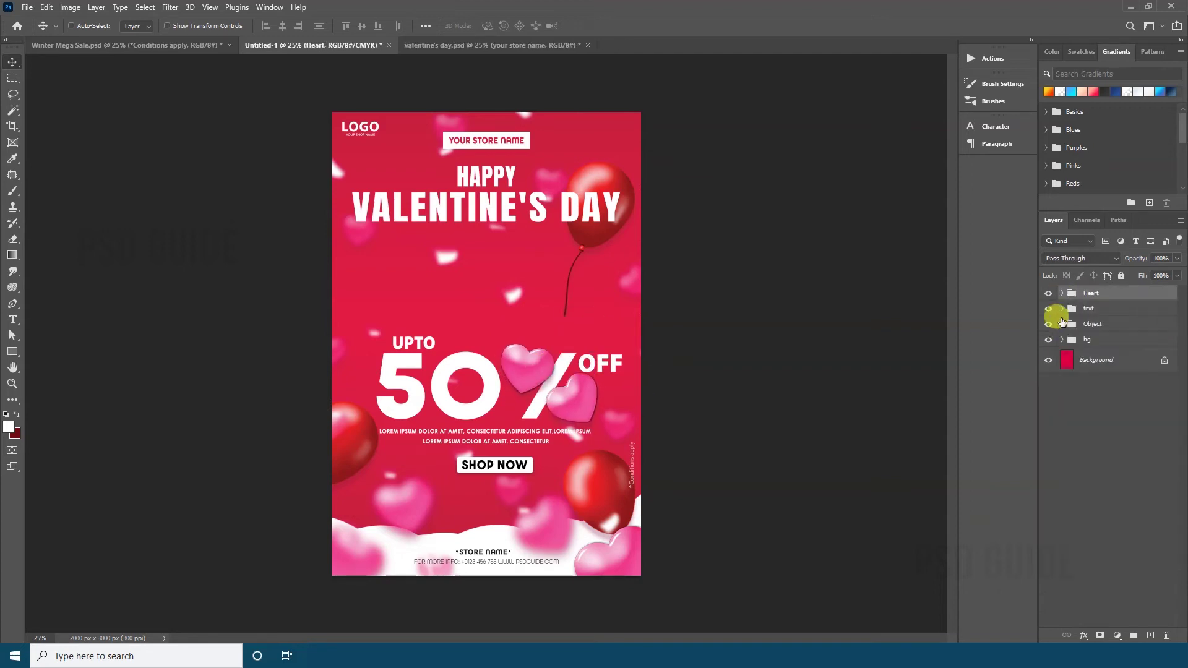
# Show the Light group, bring it above all other layers and shift its flares onto the two hearts on the percent sign
pyautogui.click(1061, 324)
pyautogui.click(1048, 340)
pyautogui.keyDown('ctrl'); pyautogui.click(525, 330); pyautogui.keyUp('ctrl')
pyautogui.click(1071, 339)
pyautogui.hotkey('ctrl', 'shift', ']')
pyautogui.moveTo(595, 330); pyautogui.dragTo(599, 348)
pyautogui.moveTo(600, 347); pyautogui.dragTo(612, 373)
pyautogui.click(1061, 295)
pyautogui.click(1061, 339)
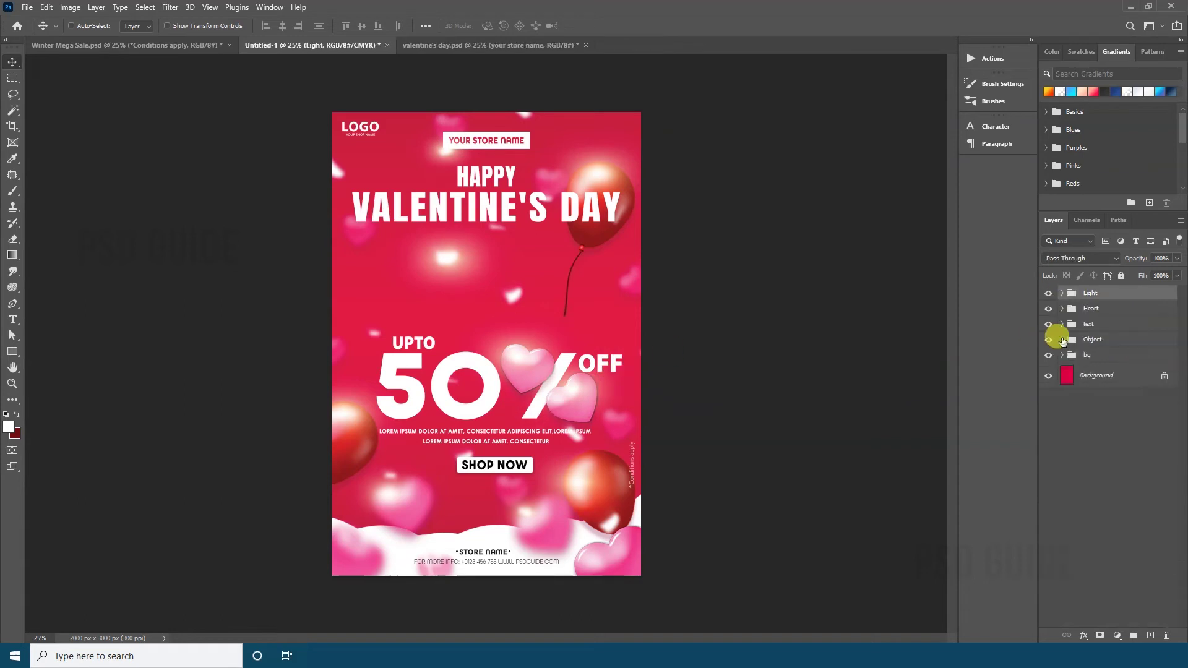
# Show the "MEGA" and "SALE" layers again and group them as "Maga sale"
pyautogui.click(1062, 324)
pyautogui.moveTo(1048, 548); pyautogui.dragTo(1048, 599)
pyautogui.click(1122, 599)
pyautogui.scroll(-1, 1122, 588)
pyautogui.hotkey('ctrl', 'g')
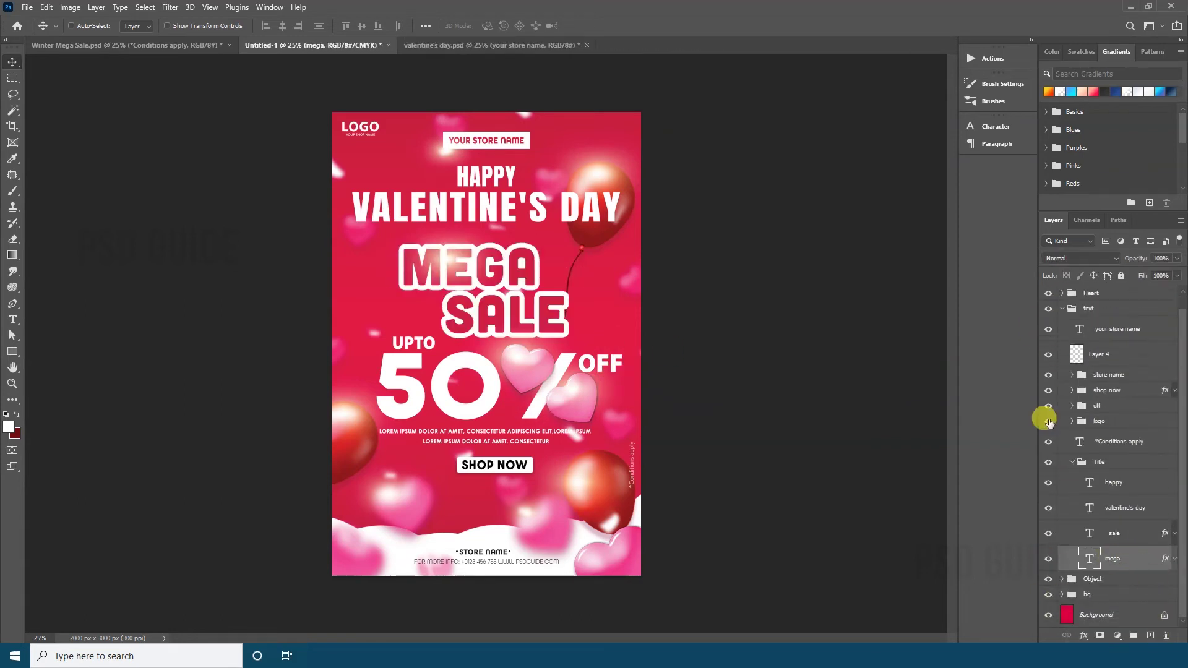
pyautogui.doubleClick(1113, 542)
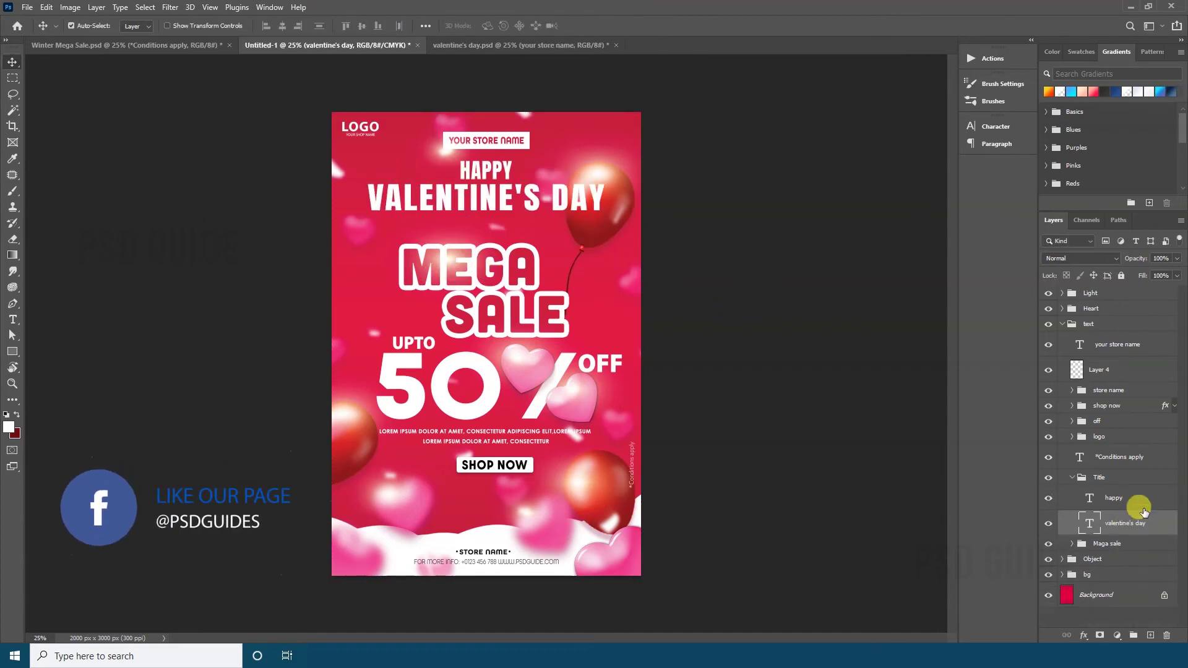
# Set the "VALENTINE'S DAY" text to the Dazzle Unicase Bold font with tracking 0
pyautogui.press('t')
pyautogui.click(185, 26)
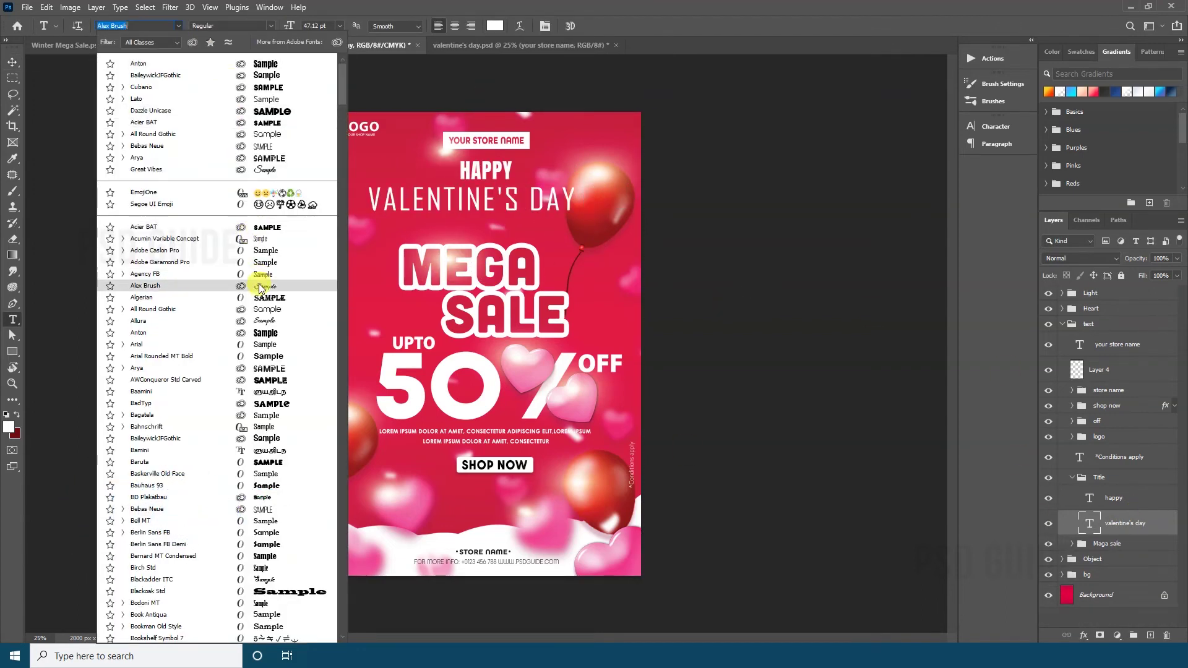
pyautogui.scroll(-10, 275, 433)
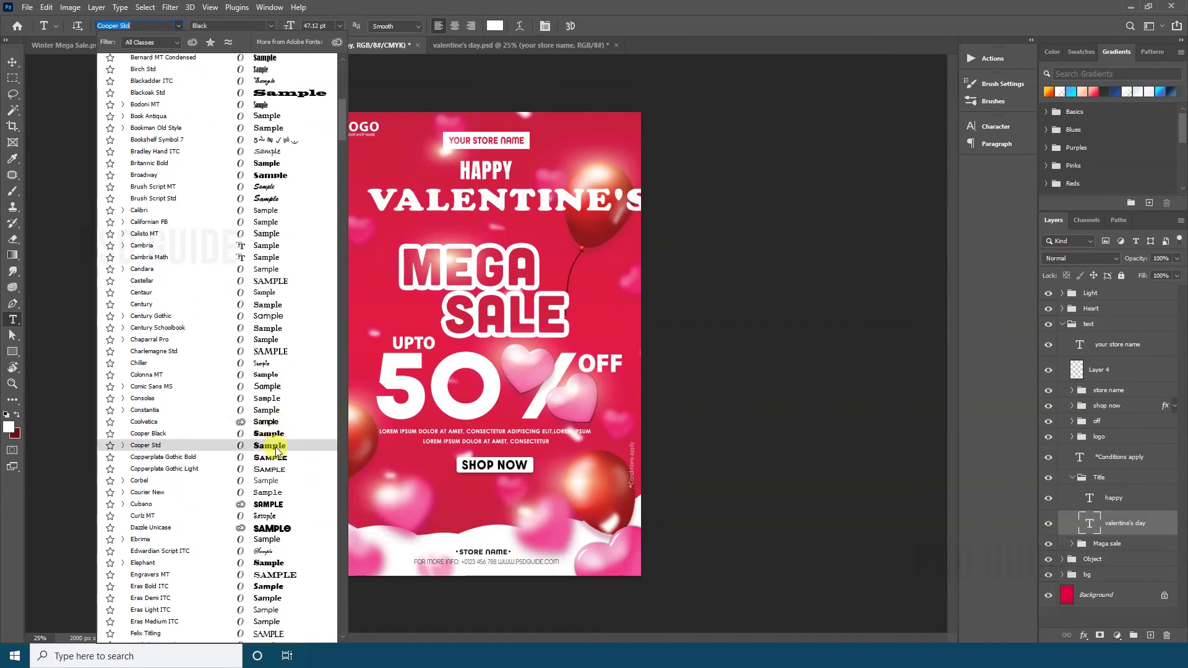
pyautogui.click(266, 527)
pyautogui.click(995, 126)
pyautogui.click(949, 171)
pyautogui.click(927, 270)
pyautogui.click(949, 171)
pyautogui.click(926, 245)
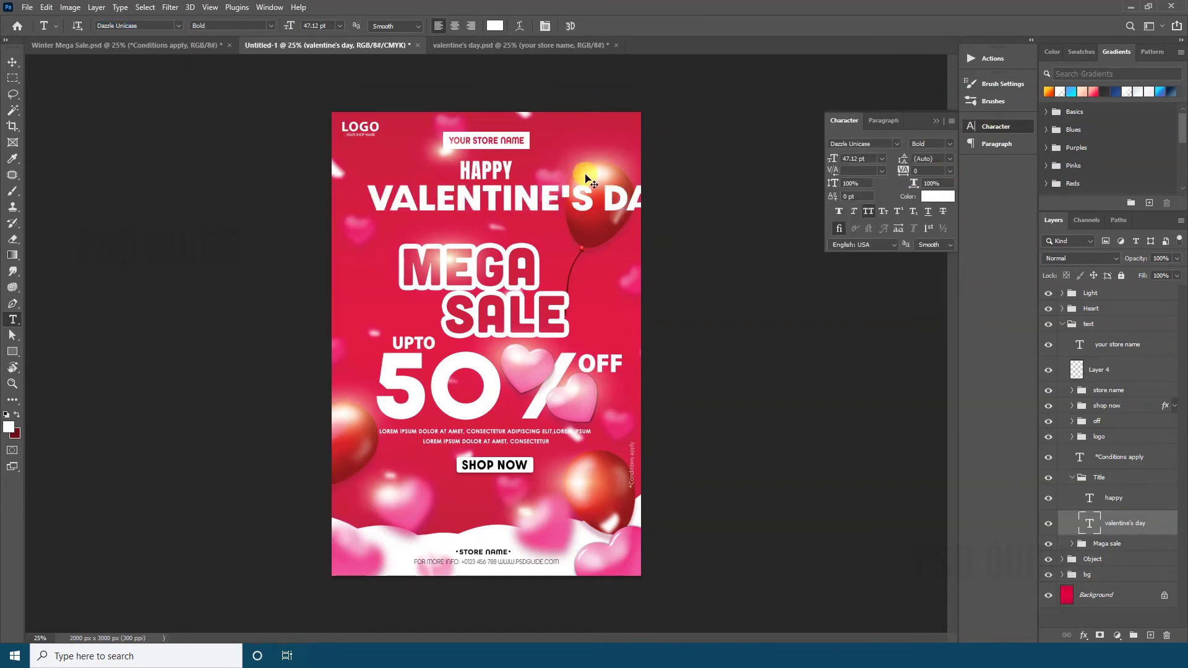
# Scale the "VALENTINE'S DAY" text to about 1770 px wide, keeping it centered on the poster
pyautogui.hotkey('ctrl', 't')
pyautogui.moveTo(609, 212)
pyautogui.mouseDown()
pyautogui.moveTo(621, 184)
pyautogui.moveTo(624, 224)
pyautogui.mouseUp()
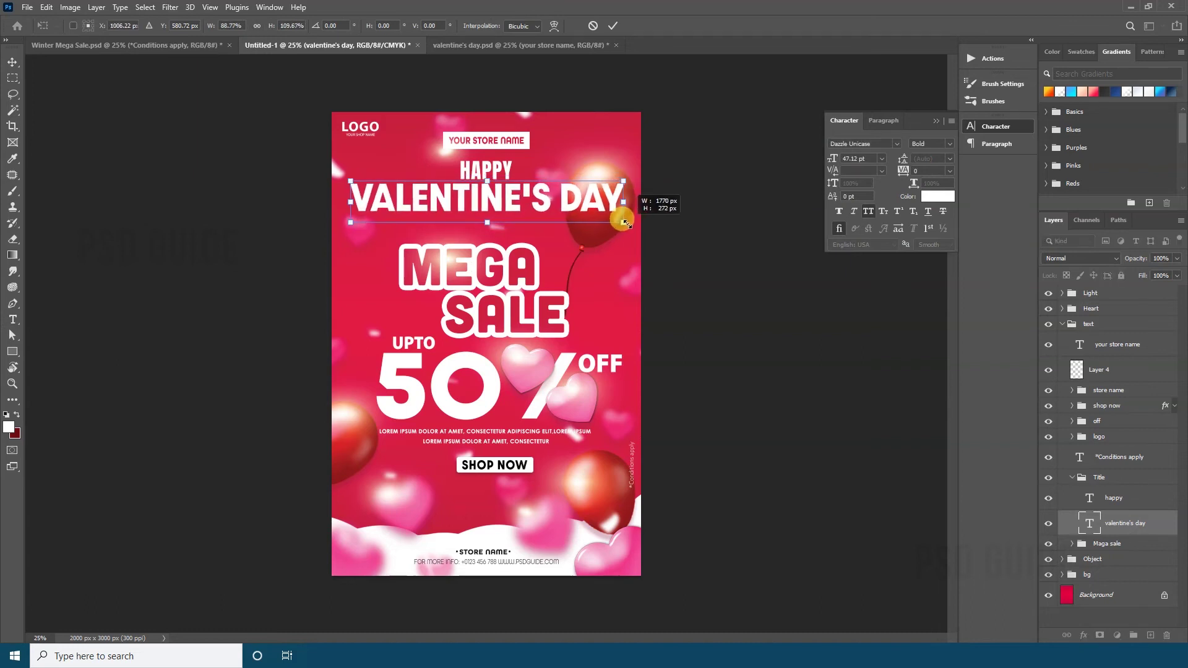
pyautogui.press('Return')
# Restyle "HAPPY" in the same Dazzle Unicase font and center it above "VALENTINE'S DAY"
pyautogui.doubleClick(502, 163)
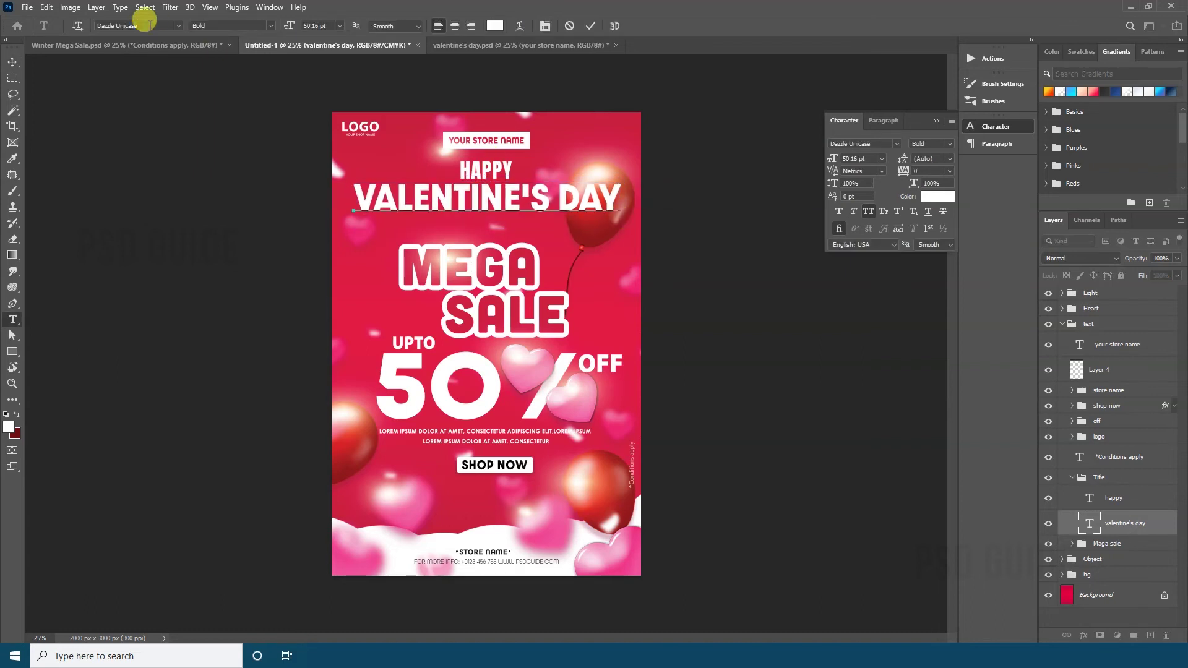
pyautogui.click(558, 161)
pyautogui.press('v')
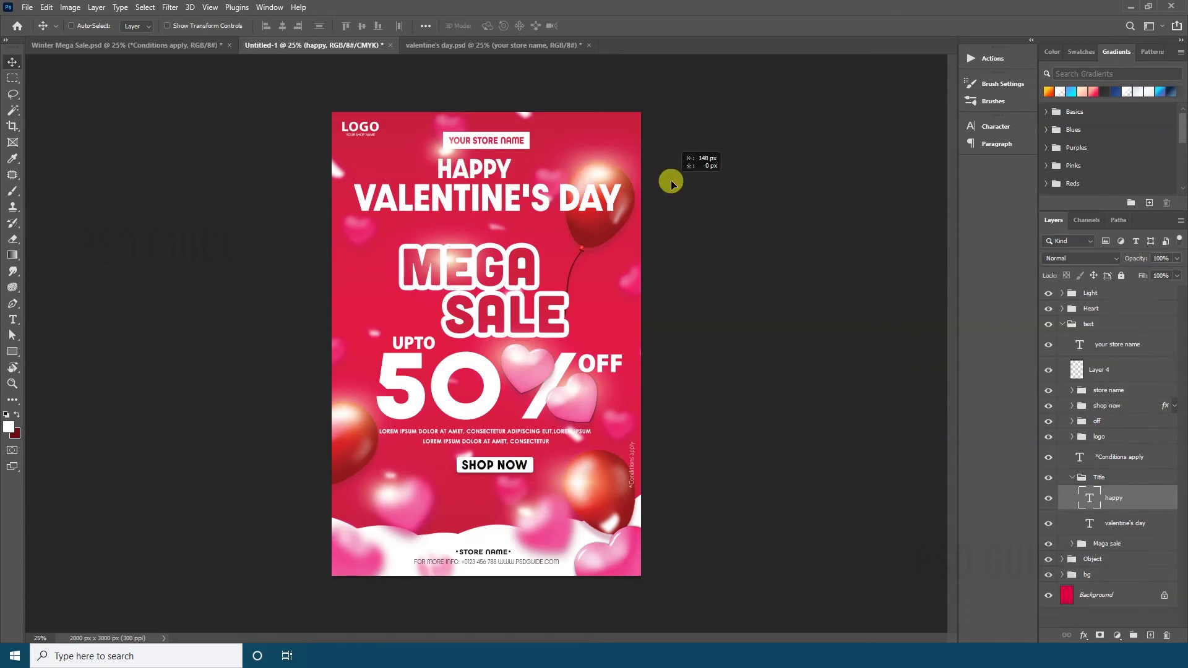
pyautogui.click(596, 206)
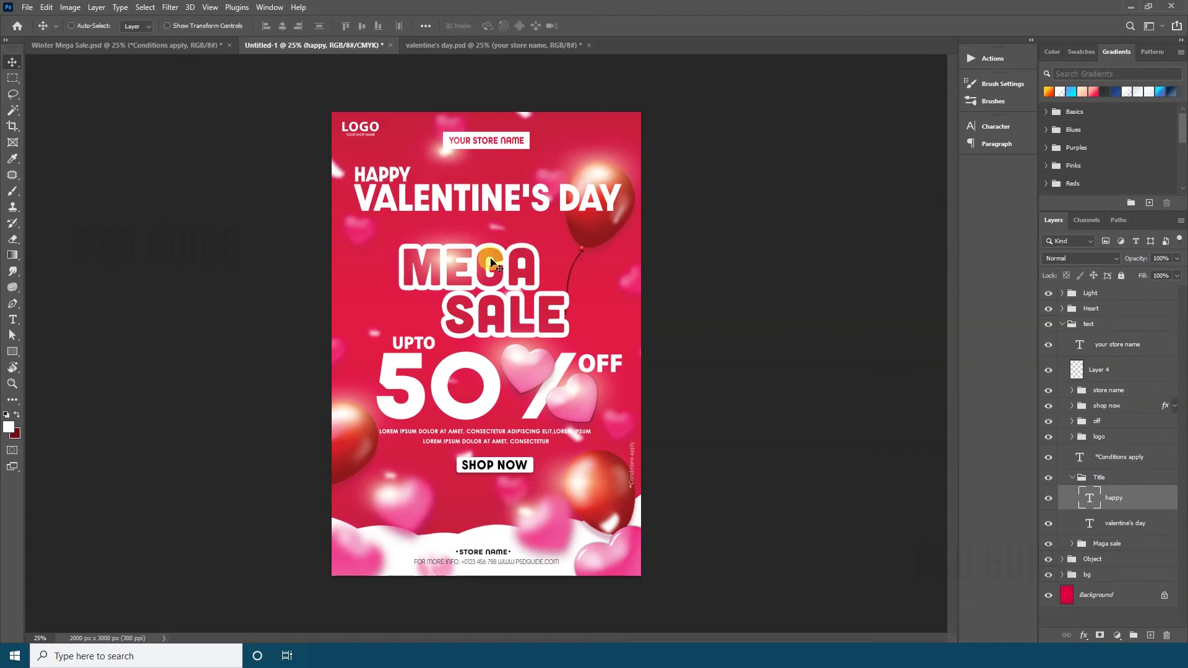
pyautogui.click(365, 23)
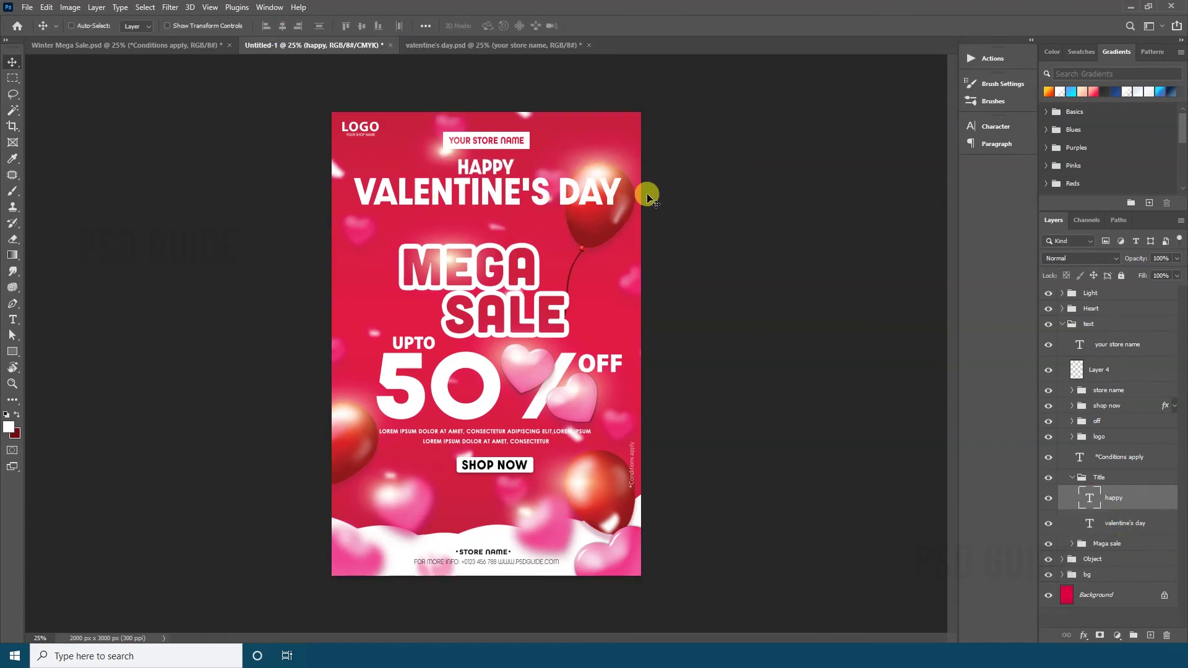
# Move the "YOUR STORE NAME" text and its white box up together and group them as "your store name"
pyautogui.click(1108, 390)
pyautogui.moveTo(487, 140); pyautogui.dragTo(677, 150)
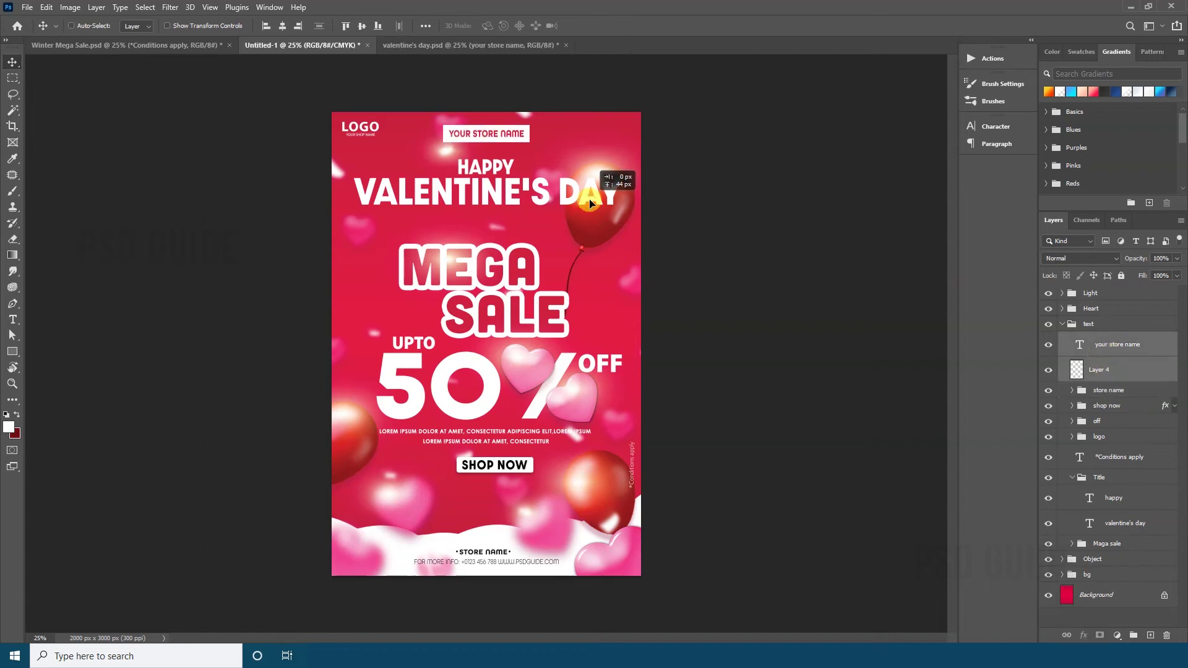
pyautogui.moveTo(589, 203); pyautogui.dragTo(551, 151)
pyautogui.hotkey('ctrl', 'g')
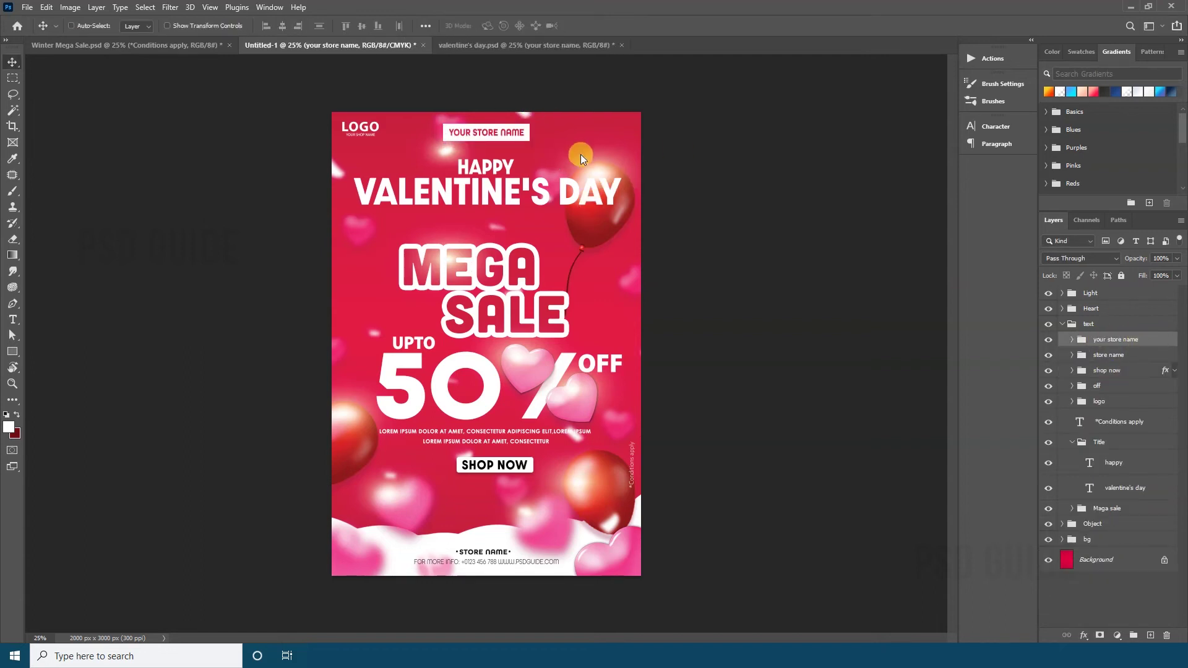
# Reorder the groups inside text as logo, your store name, Title, Maga sale, off, shop now and store name
pyautogui.click(1100, 459)
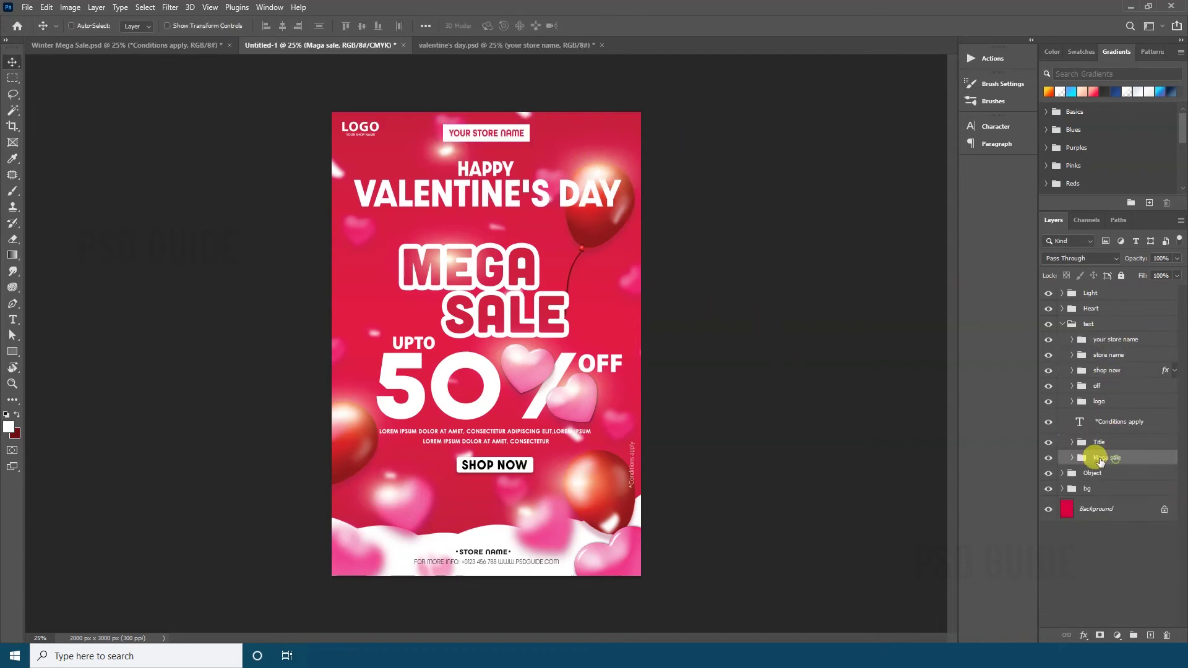
pyautogui.moveTo(1098, 444); pyautogui.dragTo(1082, 324)
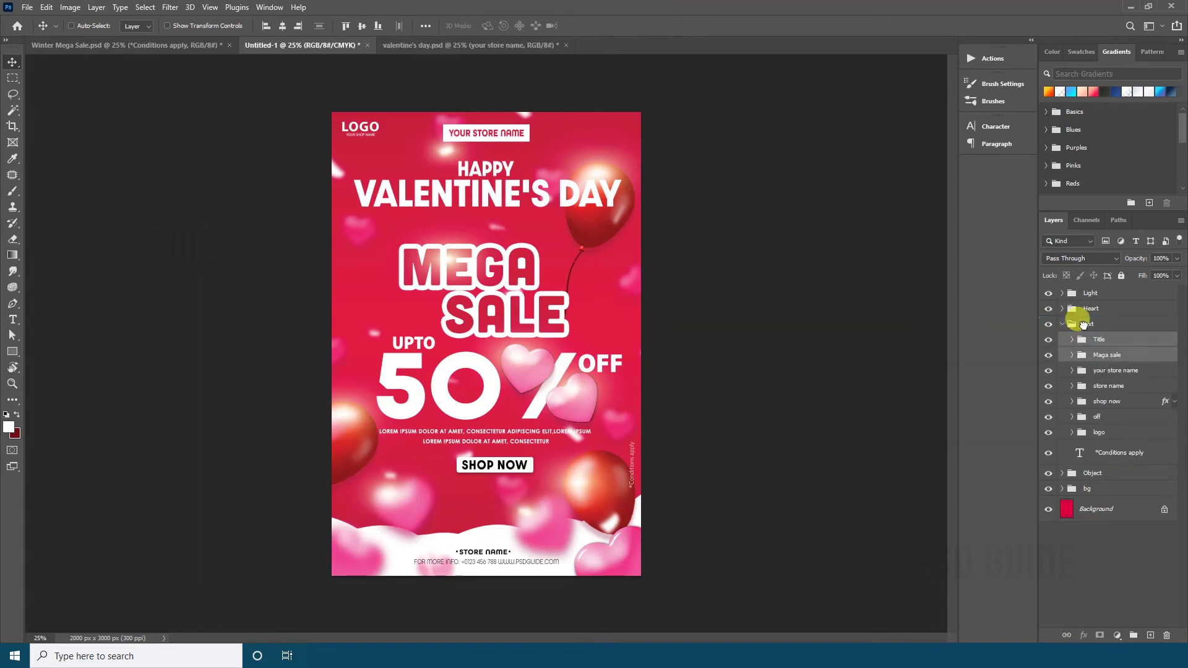
pyautogui.moveTo(1099, 432); pyautogui.dragTo(1083, 339)
pyautogui.click(1107, 386)
pyautogui.keyDown('ctrl'); pyautogui.click(1108, 401); pyautogui.keyUp('ctrl')
pyautogui.keyDown('ctrl'); pyautogui.click(1106, 416); pyautogui.keyUp('ctrl')
pyautogui.keyDown('ctrl'); pyautogui.click(1117, 432); pyautogui.keyUp('ctrl')
pyautogui.click(1102, 401)
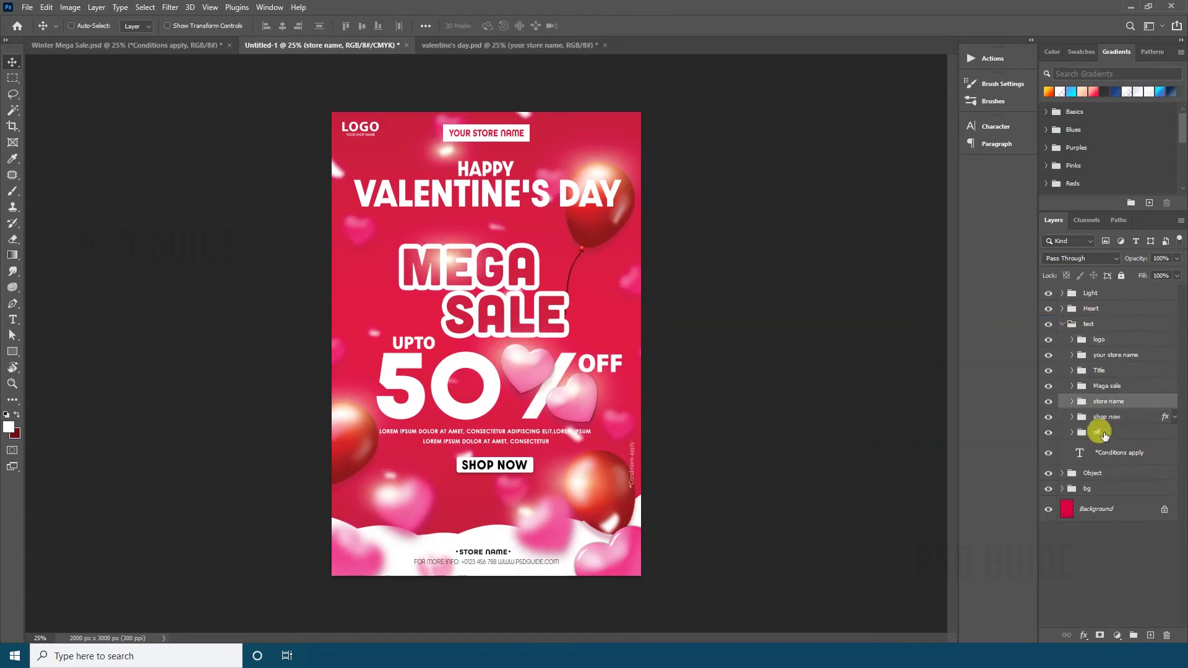
pyautogui.moveTo(1104, 431); pyautogui.dragTo(1112, 393)
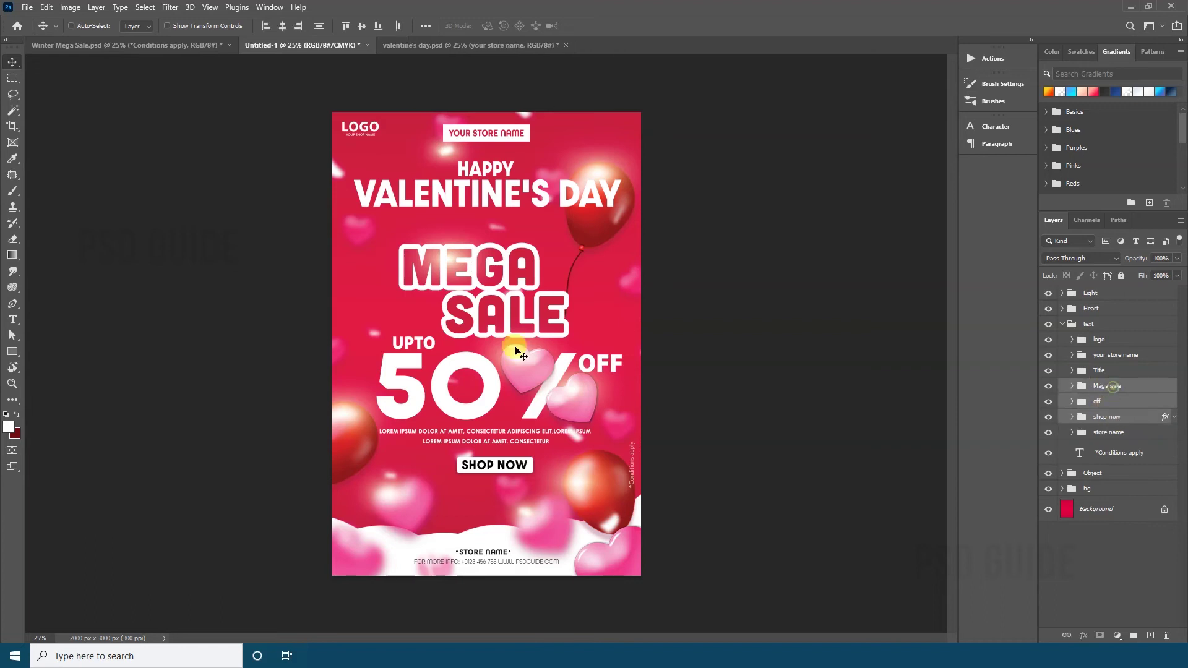
# Move the off and shop now groups and the two hearts down, and reposition "MEGA SALE" above the discount
pyautogui.moveTo(604, 327); pyautogui.dragTo(605, 348)
pyautogui.click(544, 339)
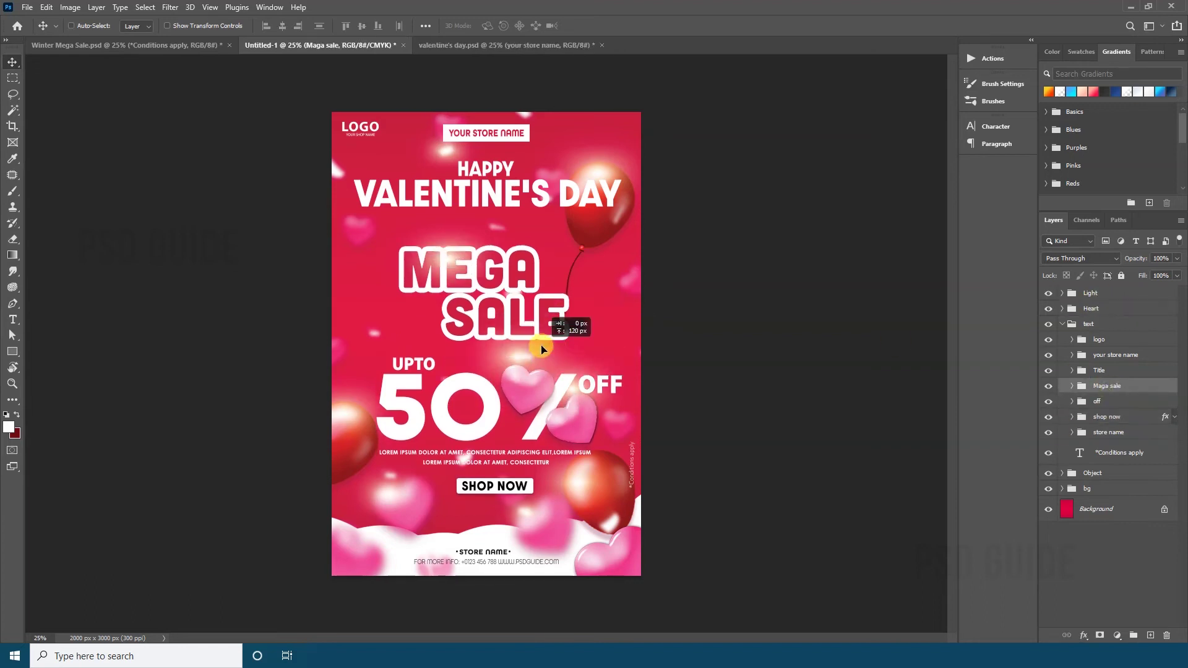
pyautogui.moveTo(591, 388); pyautogui.dragTo(596, 416)
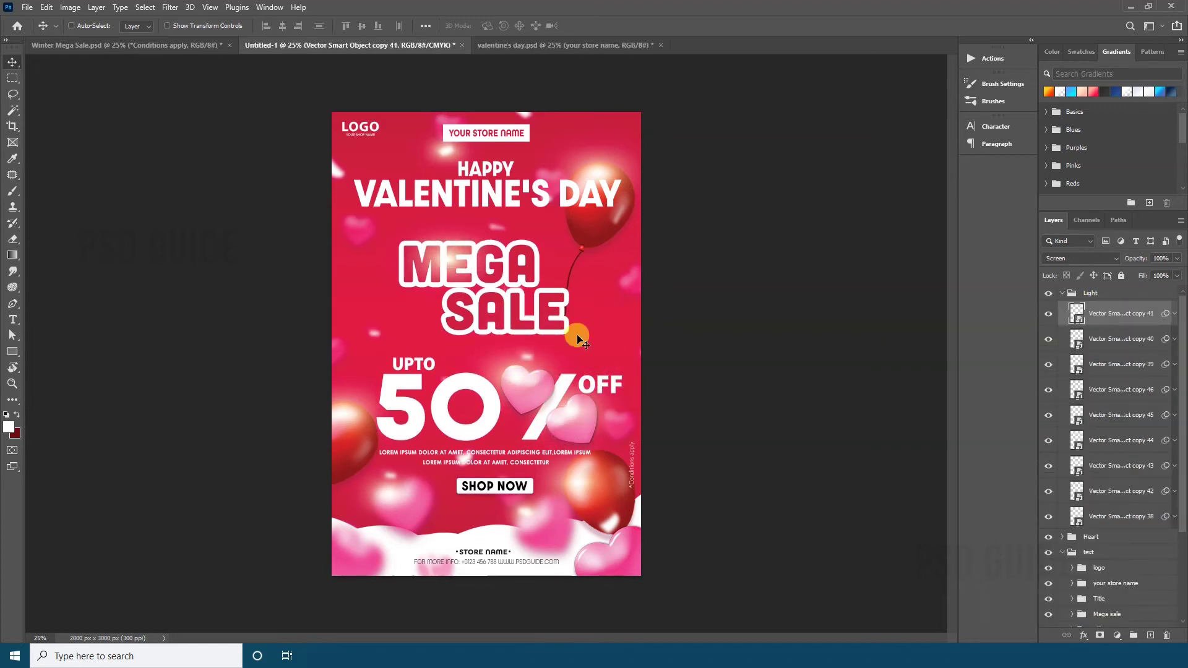
# Enlarge the Maga sale group slightly and center it horizontally on the poster
pyautogui.click(1061, 293)
pyautogui.click(1107, 385)
pyautogui.hotkey('ctrl', 't')
pyautogui.moveTo(564, 327); pyautogui.dragTo(623, 302)
pyautogui.press('Return')
pyautogui.click(282, 27)
pyautogui.hotkey('ctrl', 'd')
# Copy a small blurred heart beside the end of "SALE", resize it and bring it to the front of all layers
pyautogui.keyDown('ctrl'); pyautogui.click(406, 504); pyautogui.keyUp('ctrl')
pyautogui.hotkey('ctrl', 'z')
pyautogui.click(532, 562)
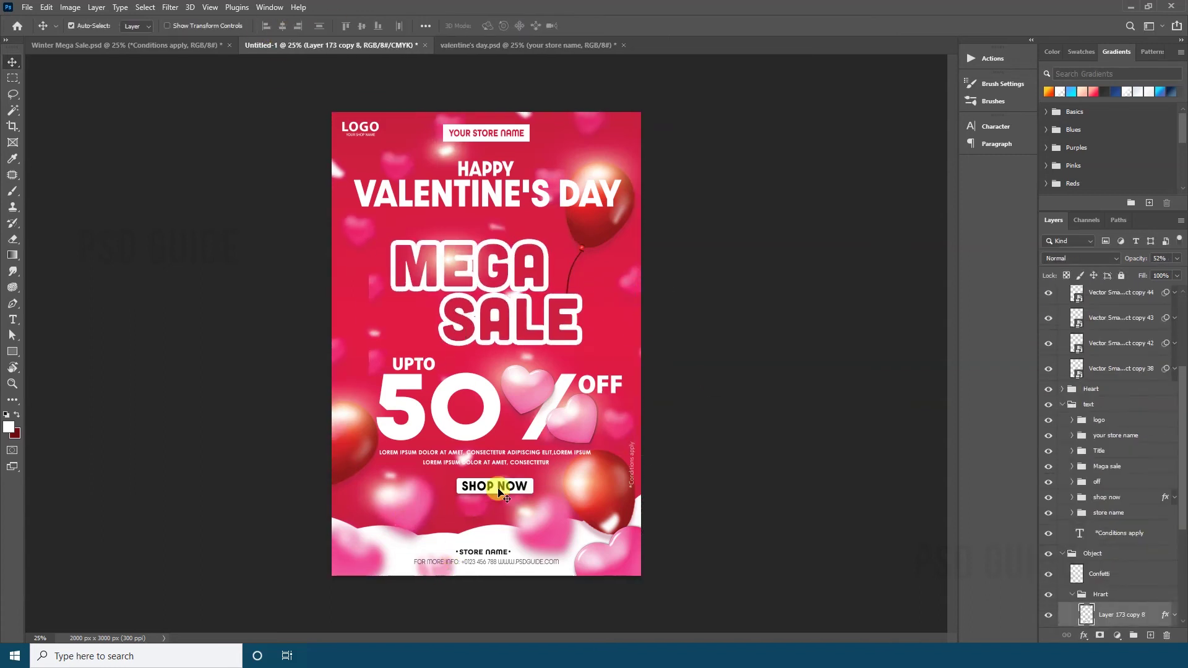
pyautogui.moveTo(550, 538); pyautogui.dragTo(612, 347)
pyautogui.hotkey('ctrl', 't')
pyautogui.moveTo(636, 304); pyautogui.dragTo(623, 318)
pyautogui.press('Return')
pyautogui.hotkey('ctrl', 'shift', ']')
# Collapse the expanded layer groups and move the new blurred heart layer into the Heart group
pyautogui.click(1061, 318)
pyautogui.click(1062, 348)
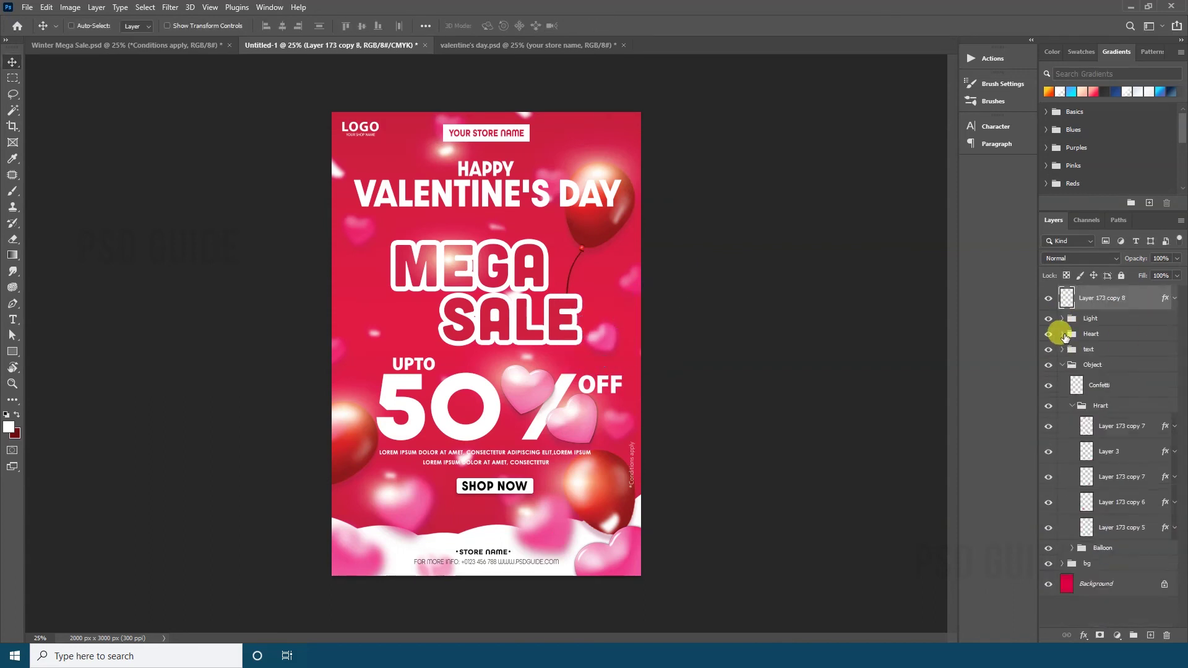
pyautogui.click(1062, 365)
pyautogui.click(1060, 348)
pyautogui.click(1061, 334)
pyautogui.click(1060, 399)
pyautogui.moveTo(1104, 298); pyautogui.dragTo(1095, 336)
# Duplicate the blurred heart to the start of "SALE", rotating and repositioning the copy
pyautogui.moveTo(661, 352)
pyautogui.mouseDown()
pyautogui.moveTo(636, 332)
pyautogui.moveTo(641, 343)
pyautogui.mouseUp()
pyautogui.moveTo(641, 344); pyautogui.dragTo(509, 333)
pyautogui.hotkey('ctrl', 't')
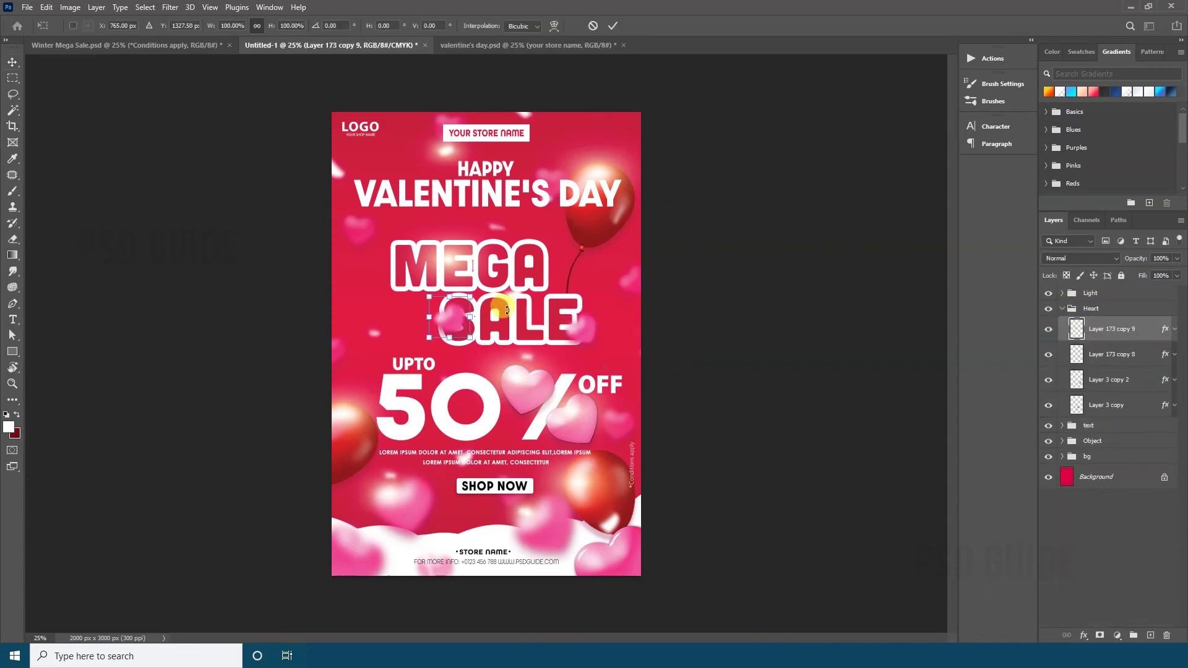
pyautogui.moveTo(482, 288); pyautogui.dragTo(493, 326)
pyautogui.moveTo(478, 323); pyautogui.dragTo(491, 325)
pyautogui.moveTo(449, 326); pyautogui.dragTo(433, 421)
pyautogui.press('Return')
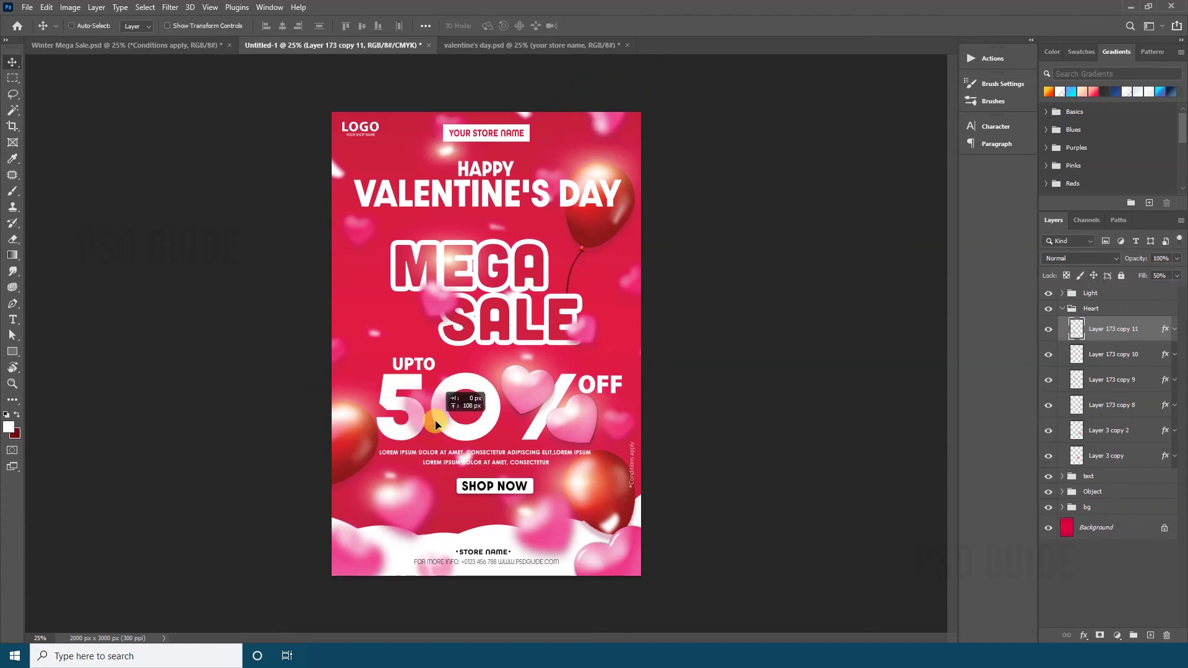
# Duplicate more blurred hearts around the poster and enlarge several copies into big soft foreground hearts
pyautogui.moveTo(406, 169); pyautogui.dragTo(444, 187)
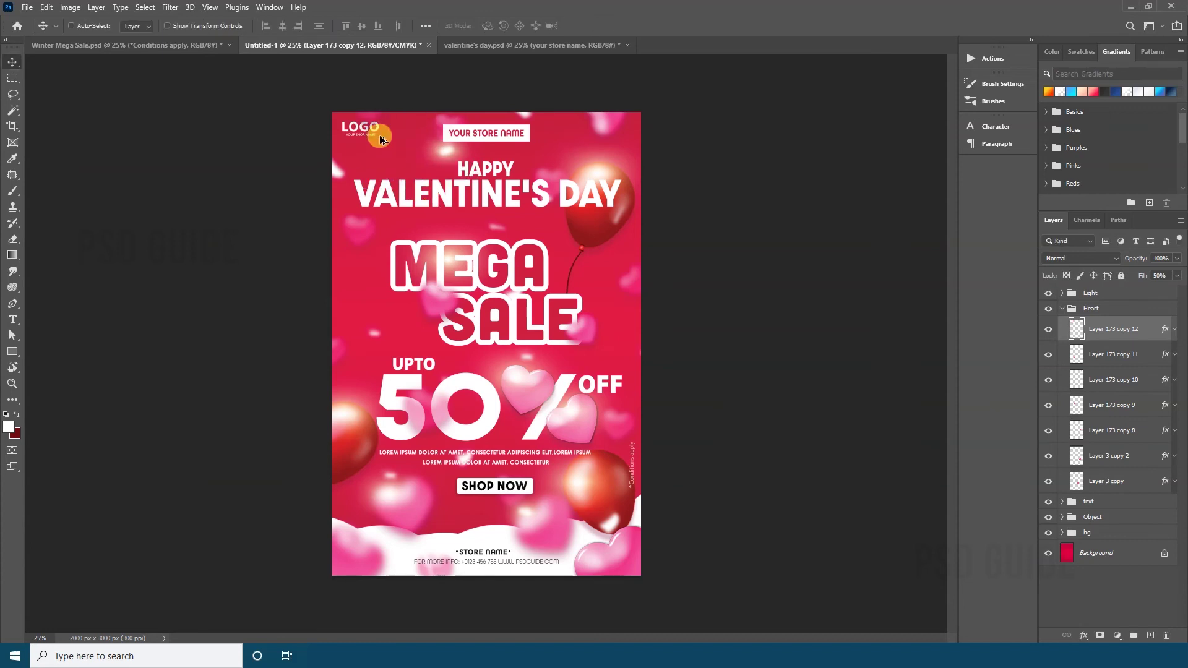
pyautogui.keyDown('alt'); pyautogui.moveTo(420, 322); pyautogui.dragTo(371, 312); pyautogui.keyUp('alt')
pyautogui.hotkey('ctrl', 't')
pyautogui.moveTo(390, 292); pyautogui.dragTo(456, 276)
pyautogui.press('Return')
pyautogui.keyDown('alt'); pyautogui.moveTo(365, 337); pyautogui.dragTo(591, 387); pyautogui.keyUp('alt')
pyautogui.hotkey('ctrl', 't')
pyautogui.moveTo(649, 479); pyautogui.dragTo(522, 310)
pyautogui.press('Return')
pyautogui.press('Return')
# Set the Fill of the newest large blurred heart to 25% and reposition it over the poster
pyautogui.click(1167, 282)
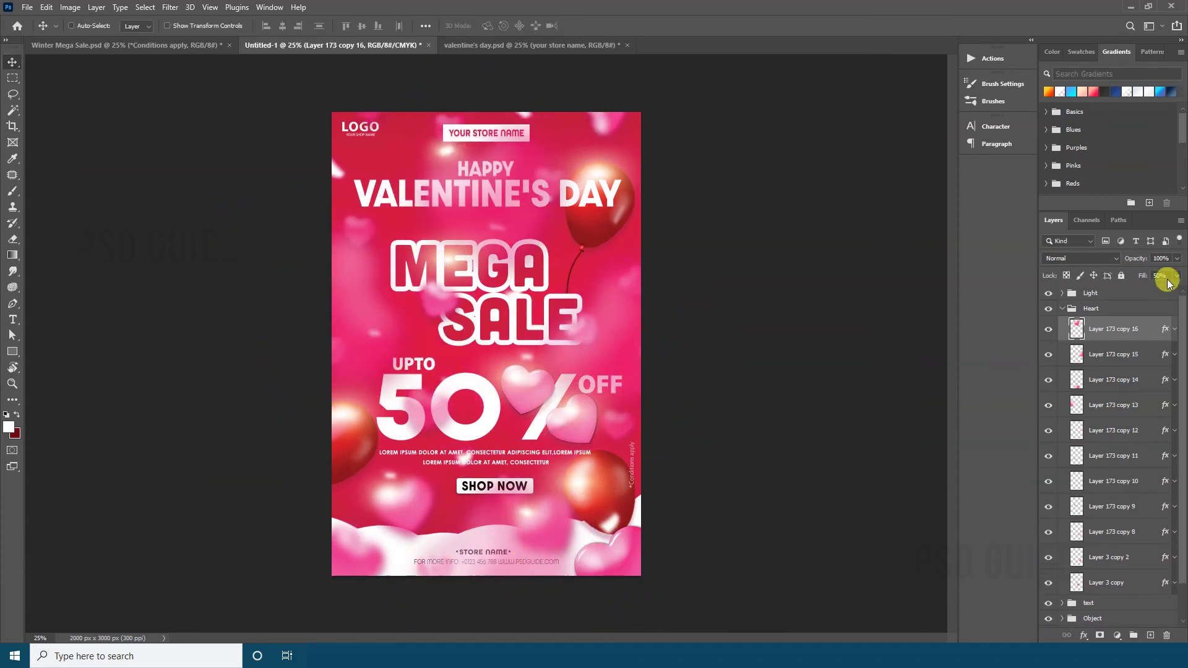
pyautogui.write('25')
pyautogui.moveTo(605, 254); pyautogui.dragTo(564, 315)
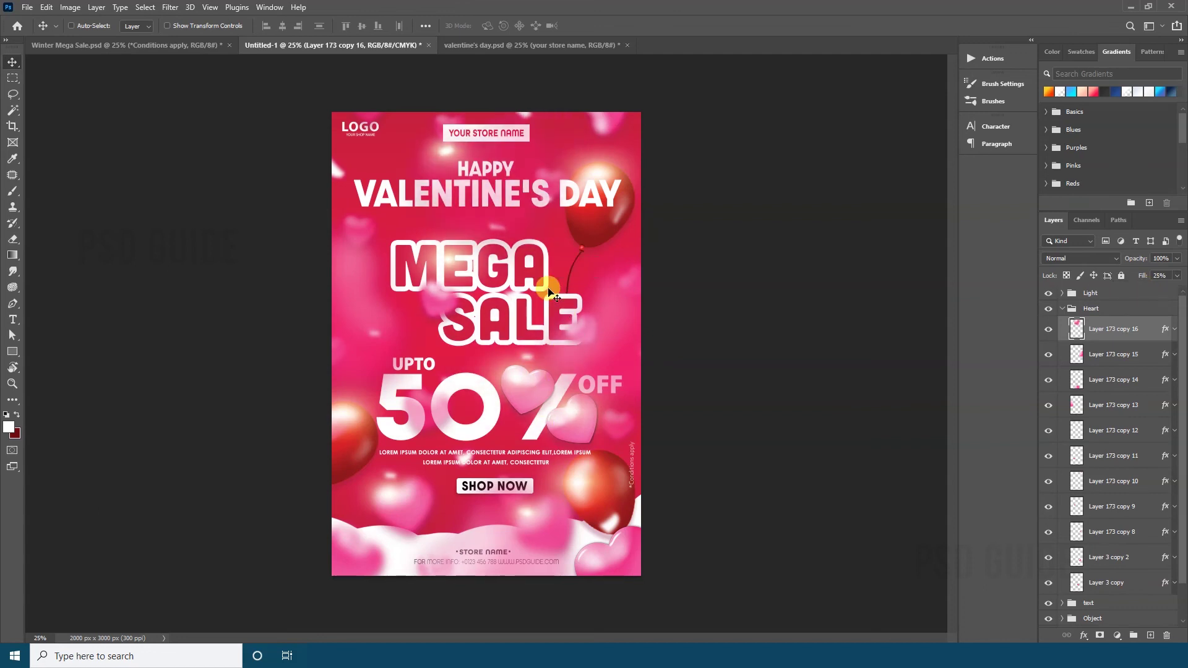
# Move the Confetti layer out of the Object group to the very top of the layer stack and collapse the open groups
pyautogui.keyDown('ctrl'); pyautogui.click(459, 455); pyautogui.keyUp('ctrl')
pyautogui.keyDown('ctrl'); pyautogui.click(530, 354); pyautogui.keyUp('ctrl')
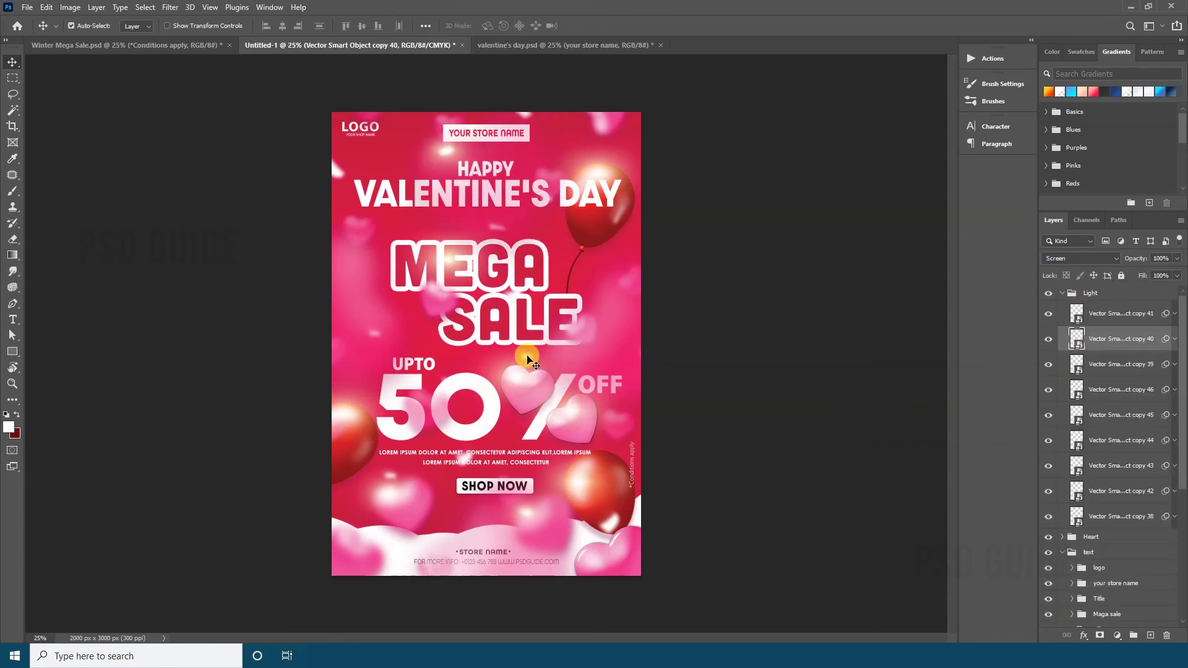
pyautogui.click(1047, 293)
pyautogui.keyDown('ctrl'); pyautogui.click(526, 360); pyautogui.keyUp('ctrl')
pyautogui.click(1061, 323)
pyautogui.hotkey('ctrl', 'shift', ']')
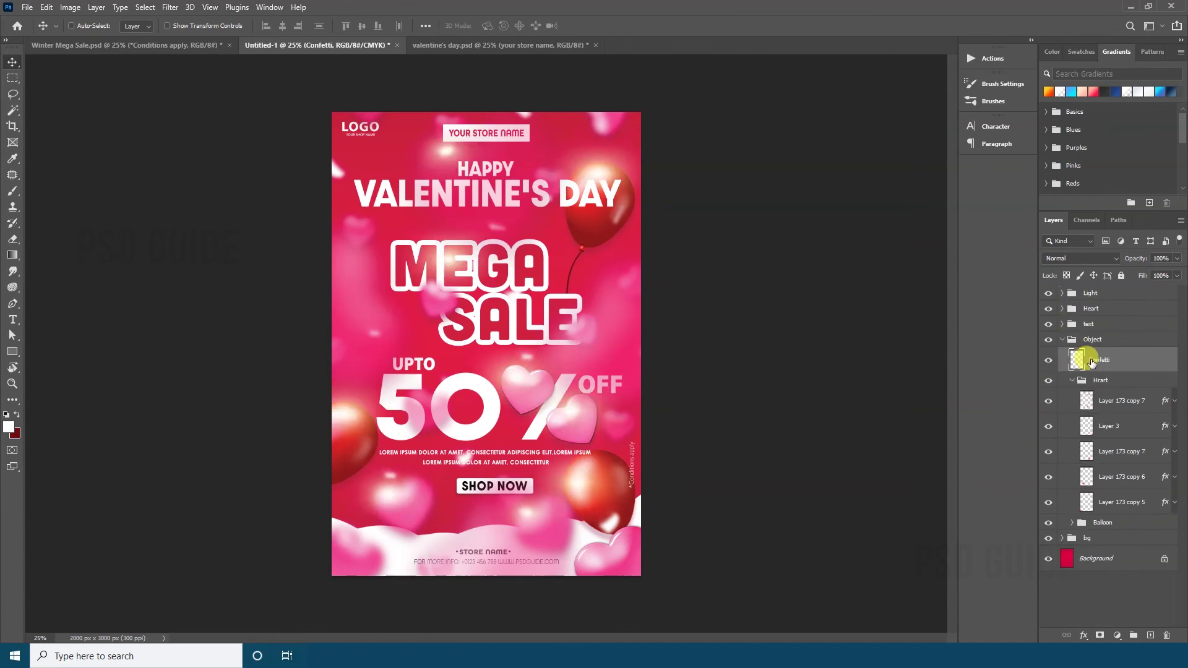
# Copy the small scattered pale hearts from valentine's day.psd into the poster and place them over the headline area
pyautogui.click(482, 46)
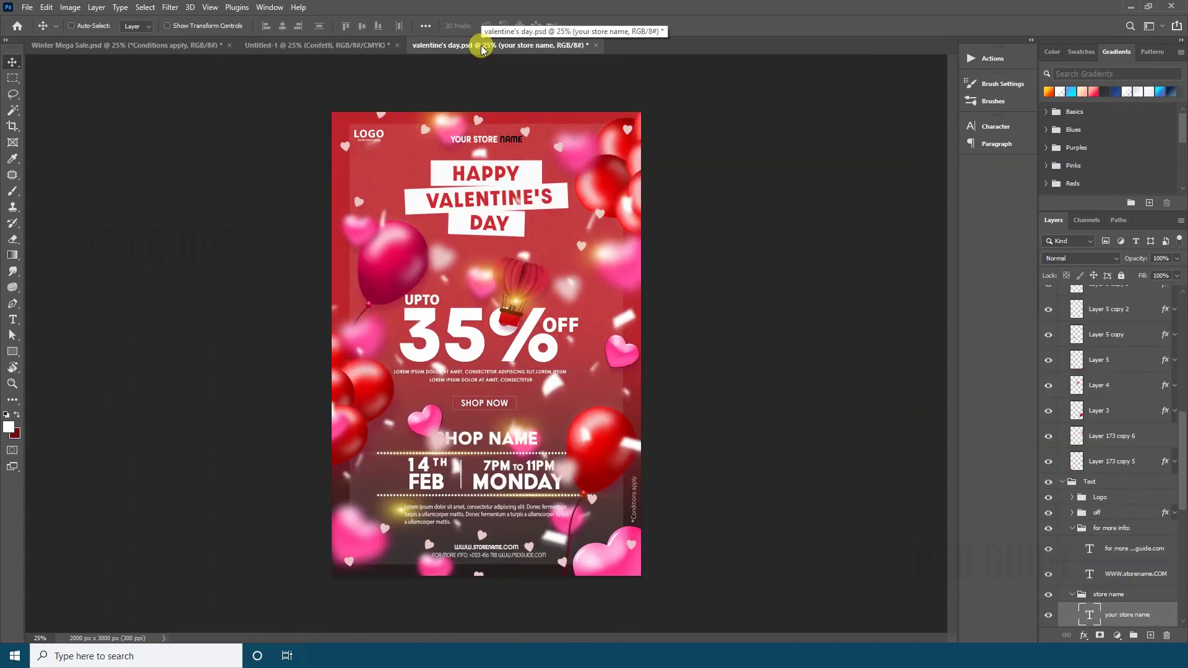
pyautogui.click(322, 48)
pyautogui.click(456, 45)
pyautogui.moveTo(433, 559); pyautogui.dragTo(431, 465)
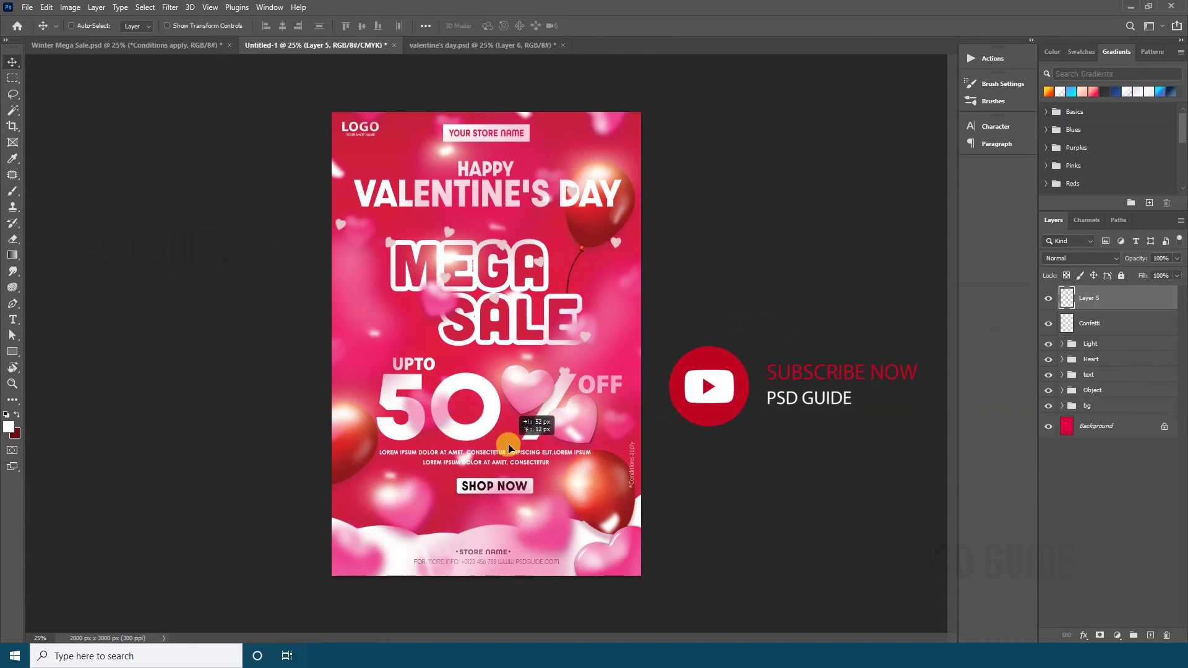
# Rearrange individual small pale hearts so they scatter around the "MEGA SALE" headline
pyautogui.press('j')
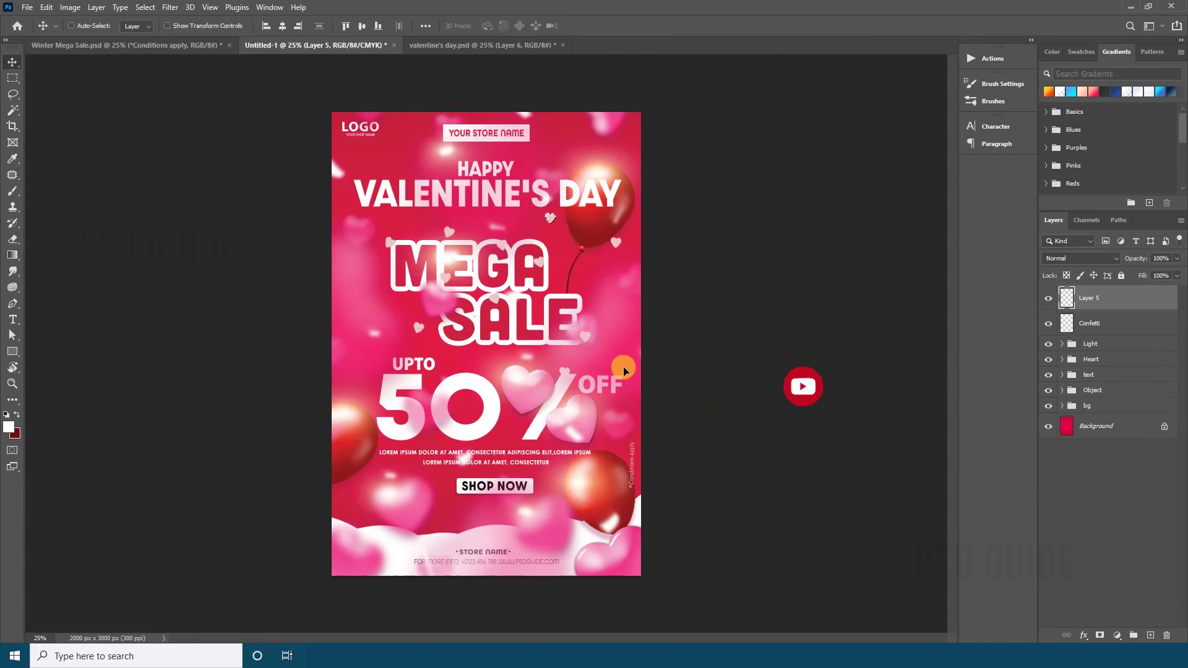
pyautogui.hotkey('ctrl', 'd')
pyautogui.press('v')
pyautogui.moveTo(579, 373); pyautogui.dragTo(511, 363)
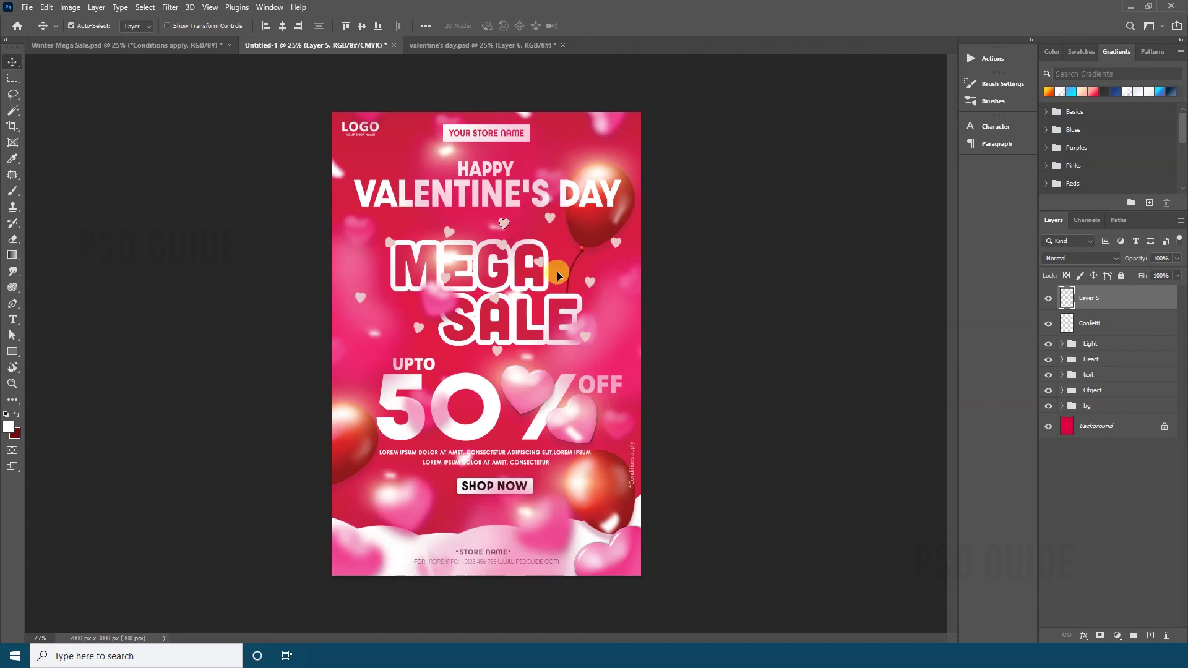
# Copy the Confetti layer from valentine's day.psd into the poster and position it across the whole design
pyautogui.hotkey('ctrl', 'Tab')
pyautogui.hotkey('ctrl', 'c')
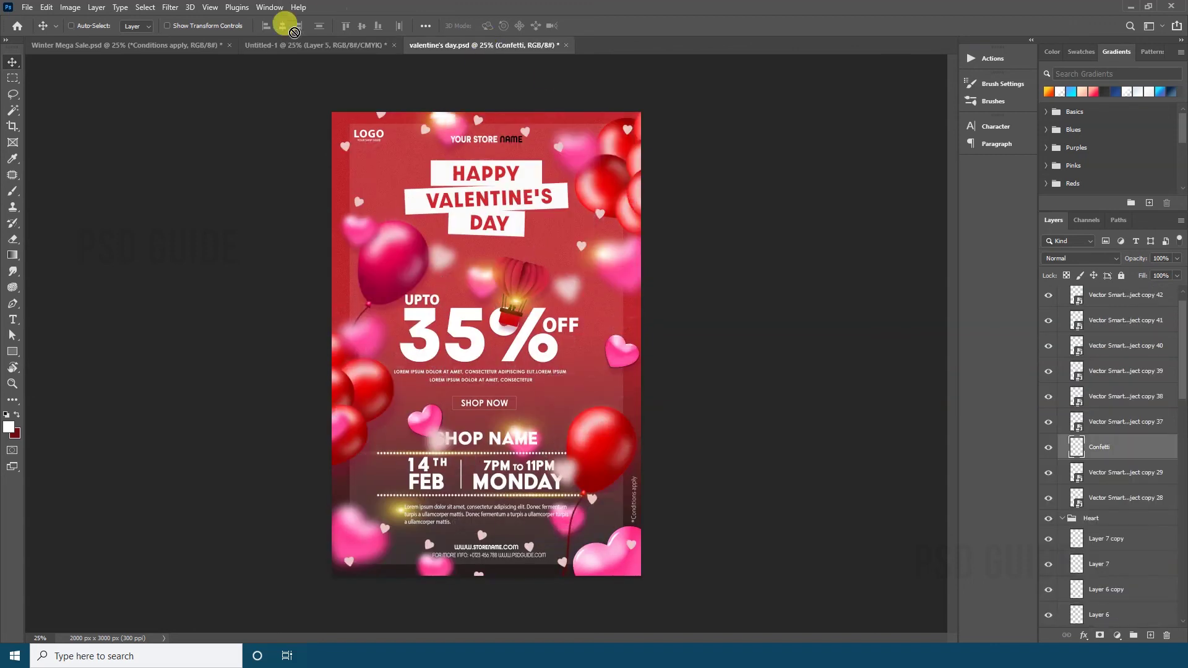
pyautogui.hotkey('ctrl', 'shift', 'Tab')
pyautogui.hotkey('ctrl', 'v')
pyautogui.hotkey('ctrl', 't')
pyautogui.moveTo(712, 365)
pyautogui.mouseDown()
pyautogui.moveTo(410, 474)
pyautogui.moveTo(495, 383)
pyautogui.mouseUp()
pyautogui.press('Return')
# Add a layer mask to the new Confetti layer that hides the confetti across the middle of the poster
pyautogui.press('d')
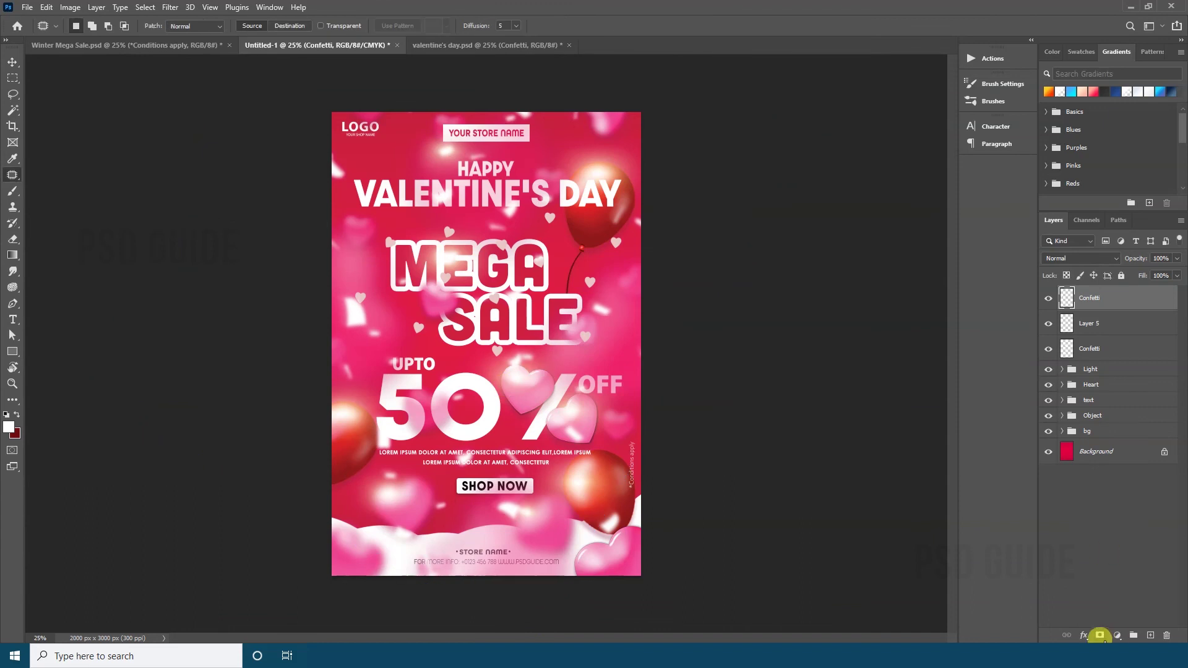
pyautogui.keyDown('alt'); pyautogui.click(1099, 636); pyautogui.keyUp('alt')
pyautogui.press('b')
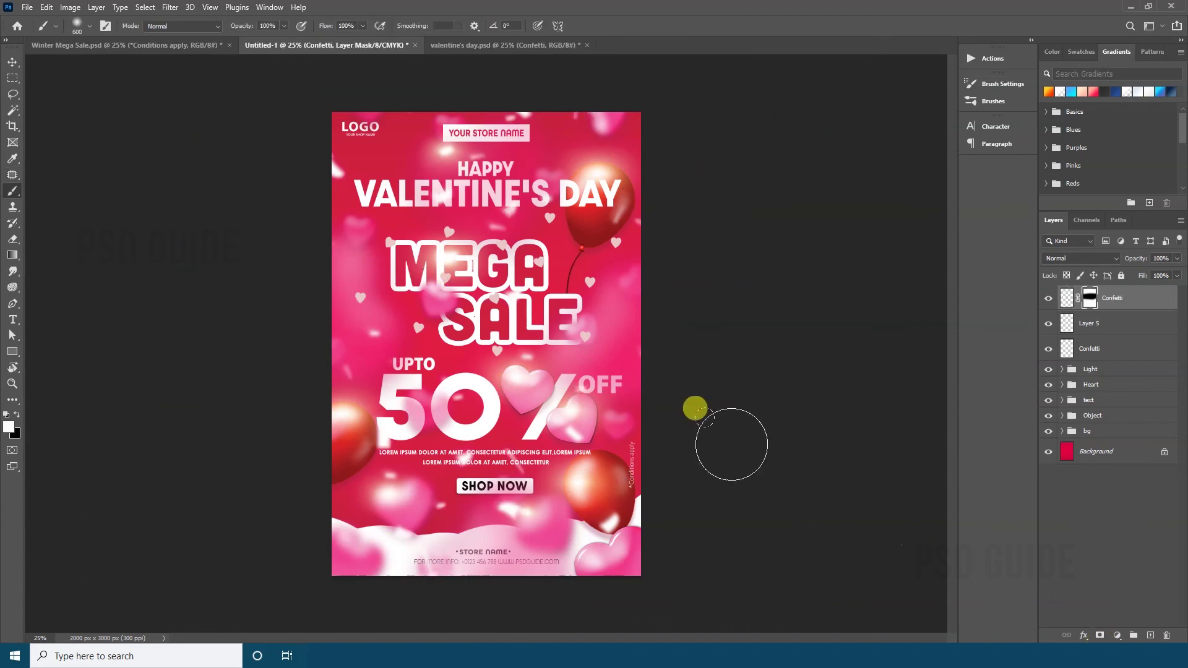
pyautogui.press('v')
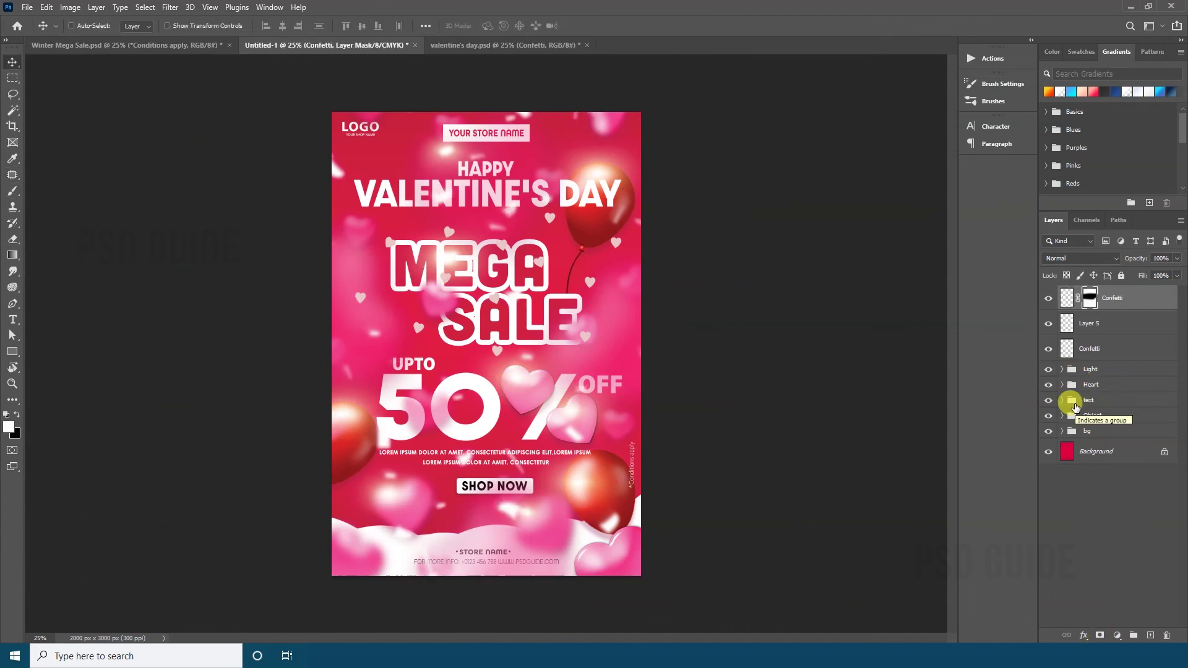
pyautogui.moveTo(514, 564); pyautogui.dragTo(525, 559)
pyautogui.press('v')
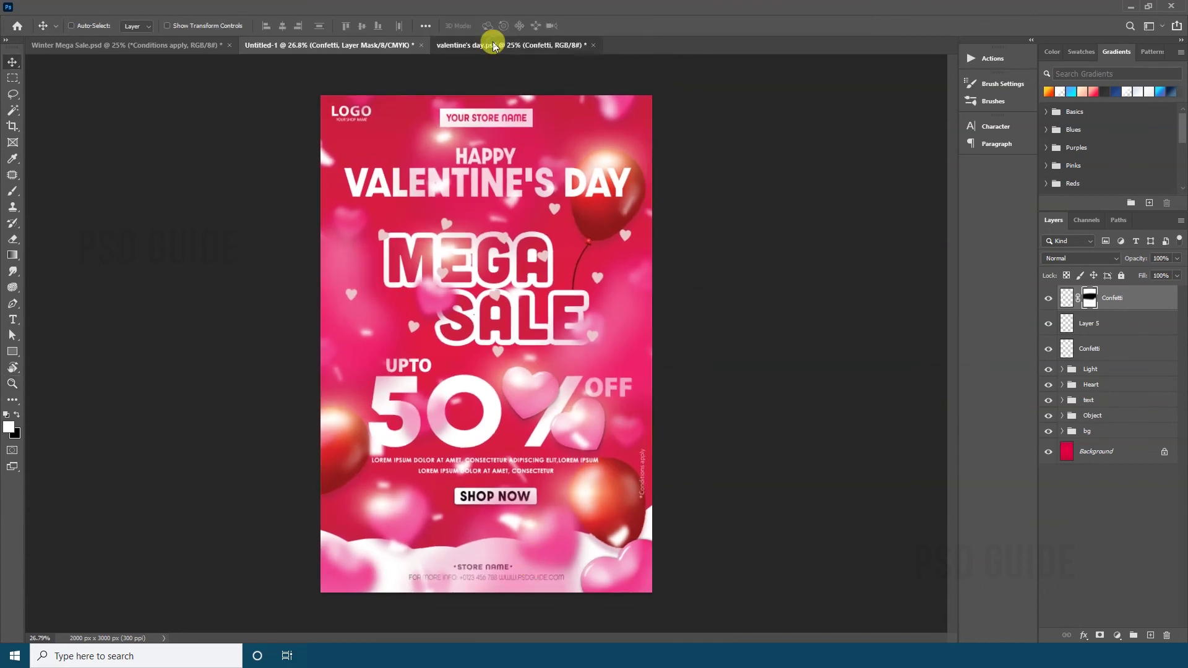
pyautogui.click(498, 45)
pyautogui.keyDown('ctrl'); pyautogui.click(440, 477); pyautogui.keyUp('ctrl')
pyautogui.click(320, 46)
pyautogui.click(514, 45)
# Bring the snow copy 119 layer from Winter Mega Sale.psd into the poster and add Layer 6 above it
pyautogui.click(101, 46)
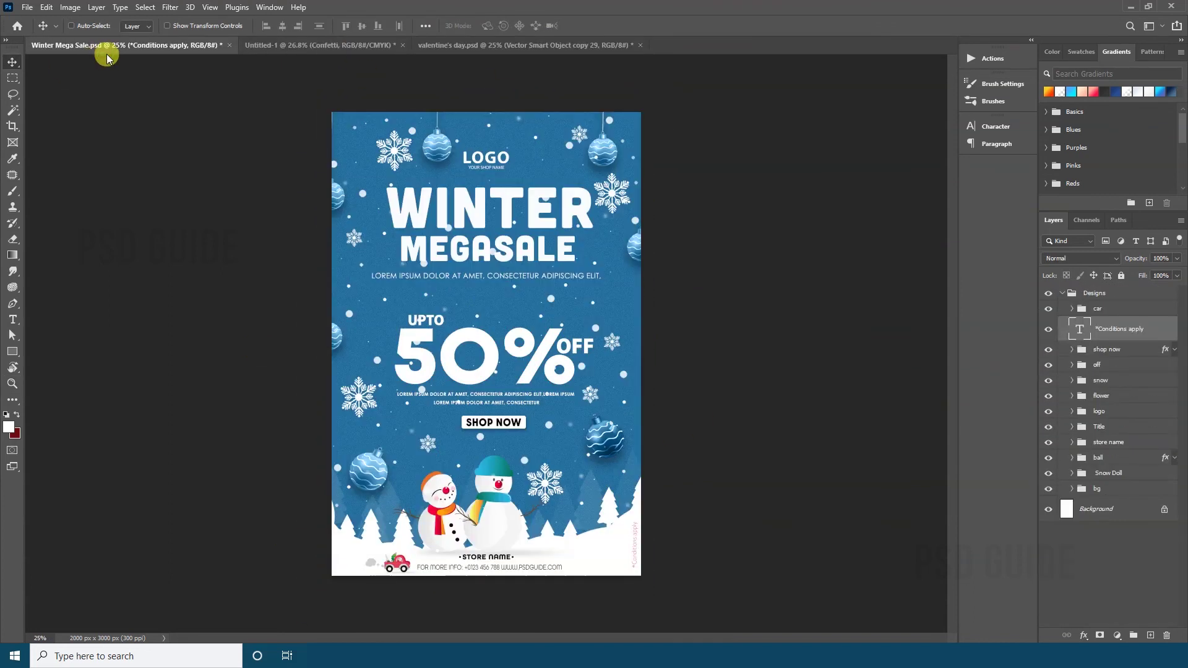
pyautogui.keyDown('ctrl'); pyautogui.click(433, 431); pyautogui.keyUp('ctrl')
pyautogui.moveTo(436, 319); pyautogui.dragTo(617, 410)
pyautogui.hotkey('ctrl', 'shift', 'alt', 'n')
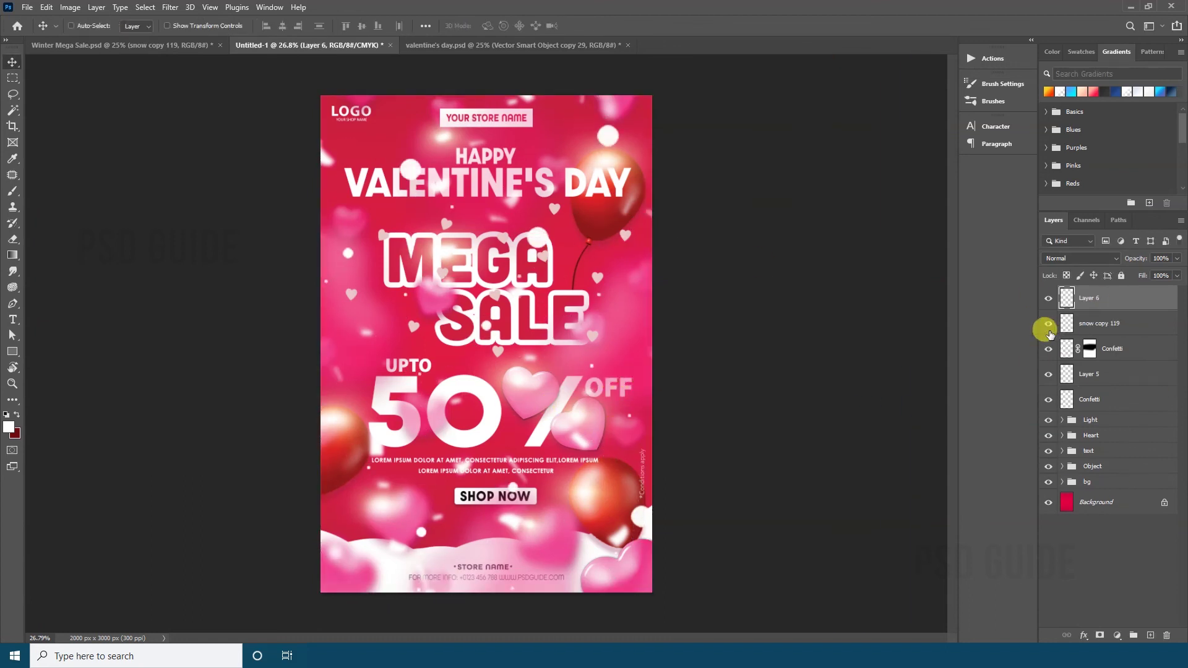
# Merge Layer 6 with the snow copy 119 layer, check Winter Mega Sale.psd and return to the poster
pyautogui.keyDown('ctrl'); pyautogui.click(1099, 324); pyautogui.keyUp('ctrl')
pyautogui.hotkey('ctrl', 'e')
pyautogui.click(132, 46)
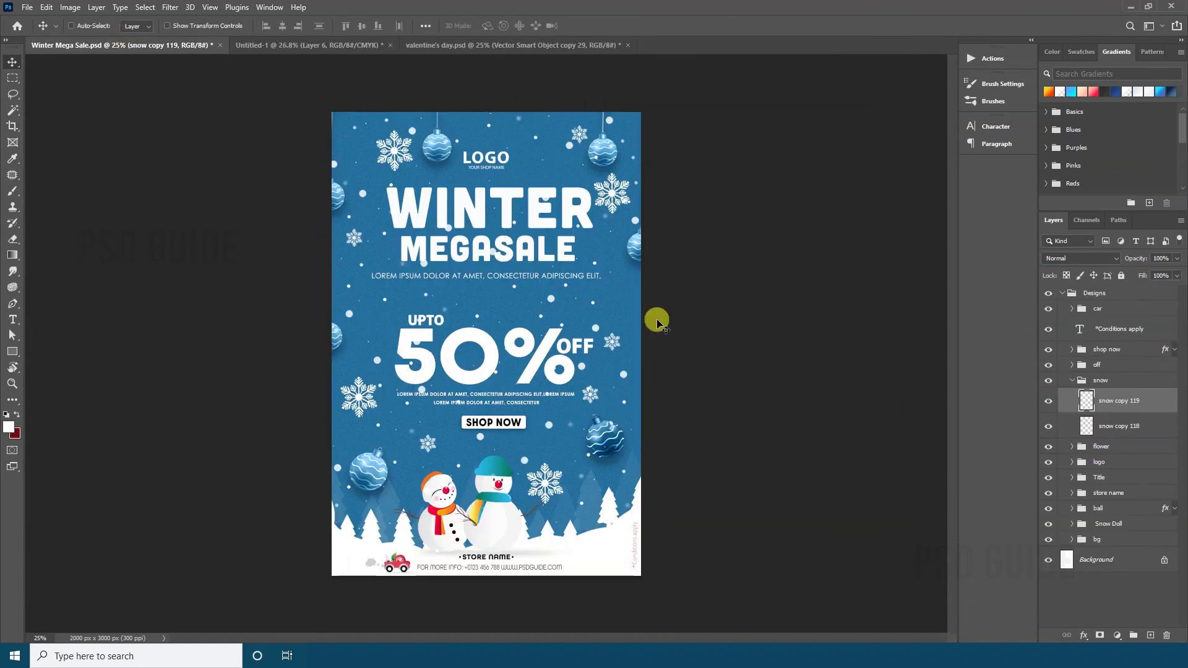
pyautogui.click(288, 47)
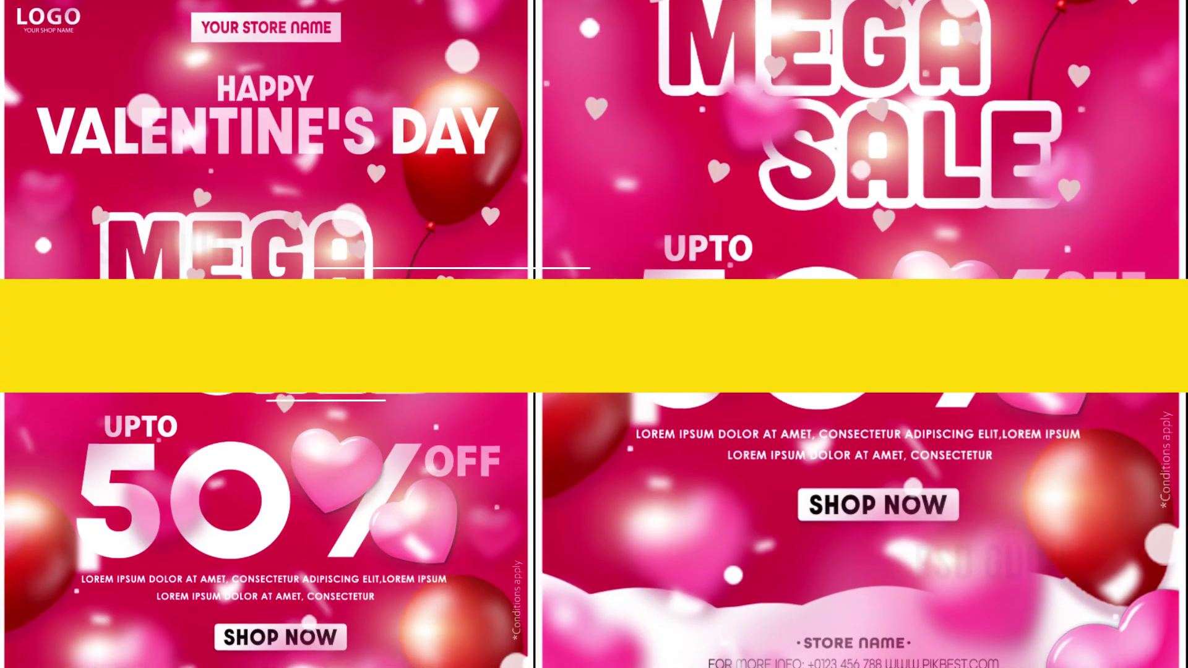